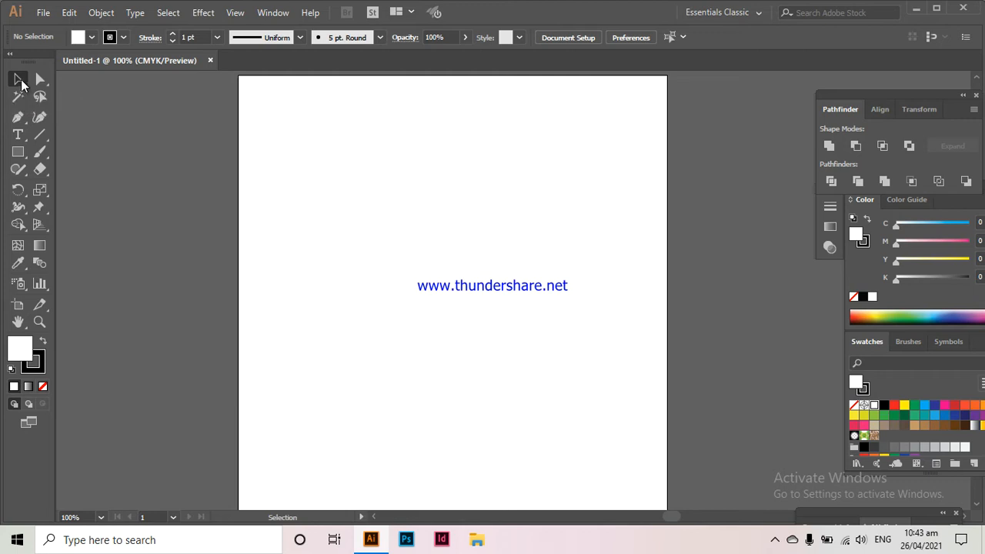
{"action": "left_click", "coordinate": [21, 85]}
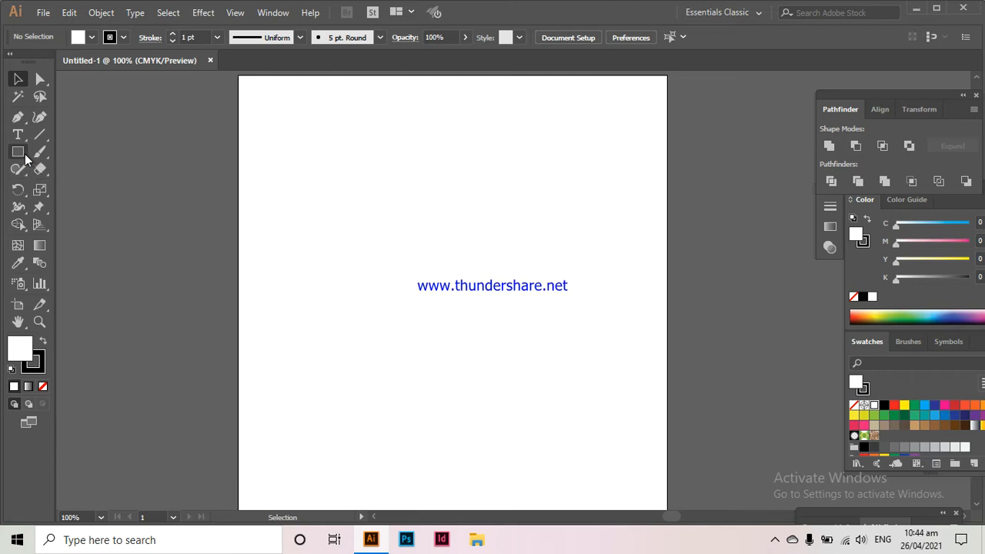
{"action": "left_click", "coordinate": [25, 155]}
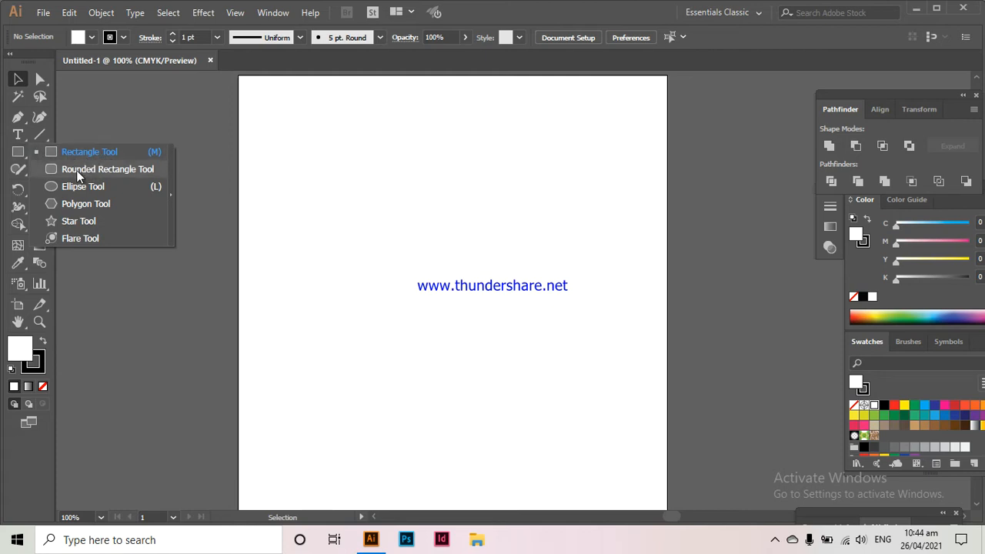
{"action": "left_click", "coordinate": [89, 112]}
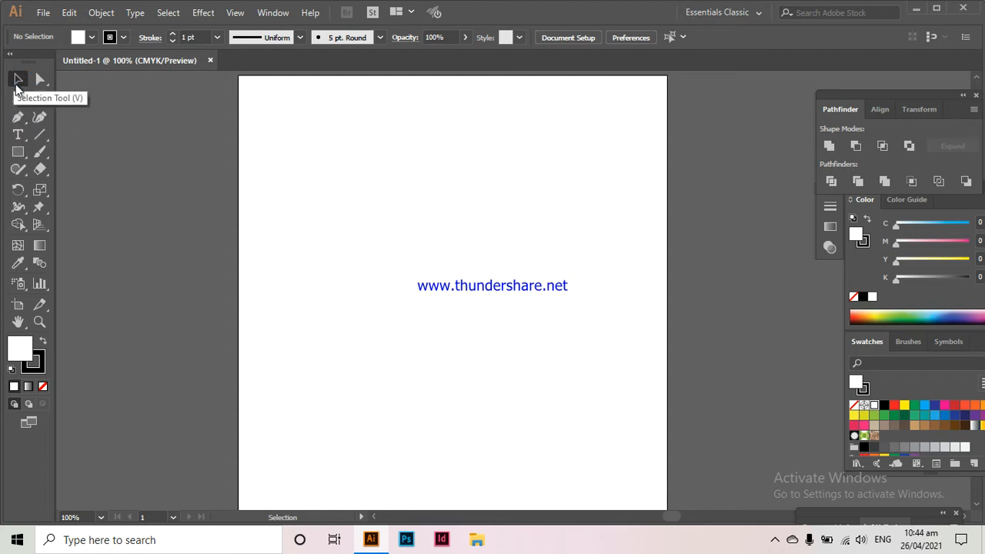
{"action": "right_click", "coordinate": [24, 154]}
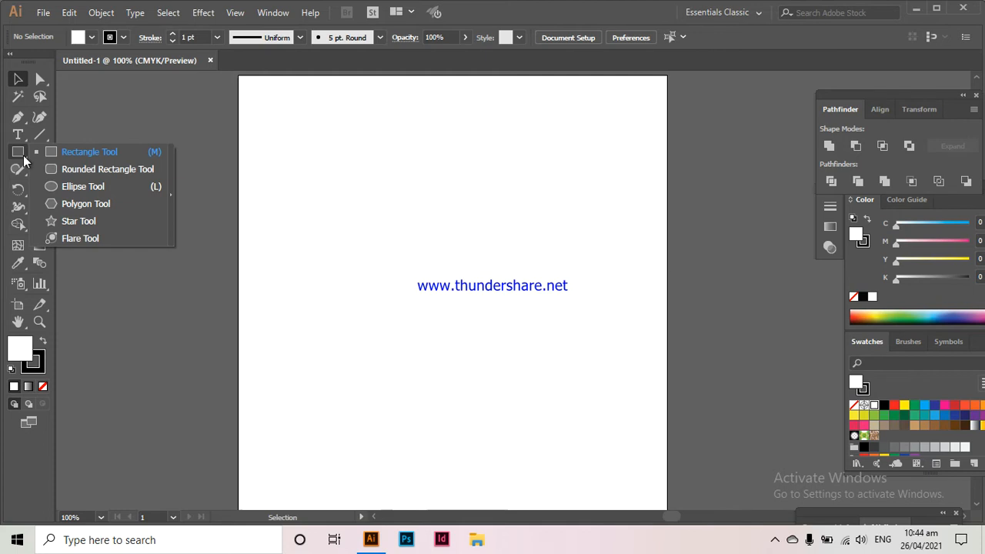
{"action": "left_click", "coordinate": [24, 160]}
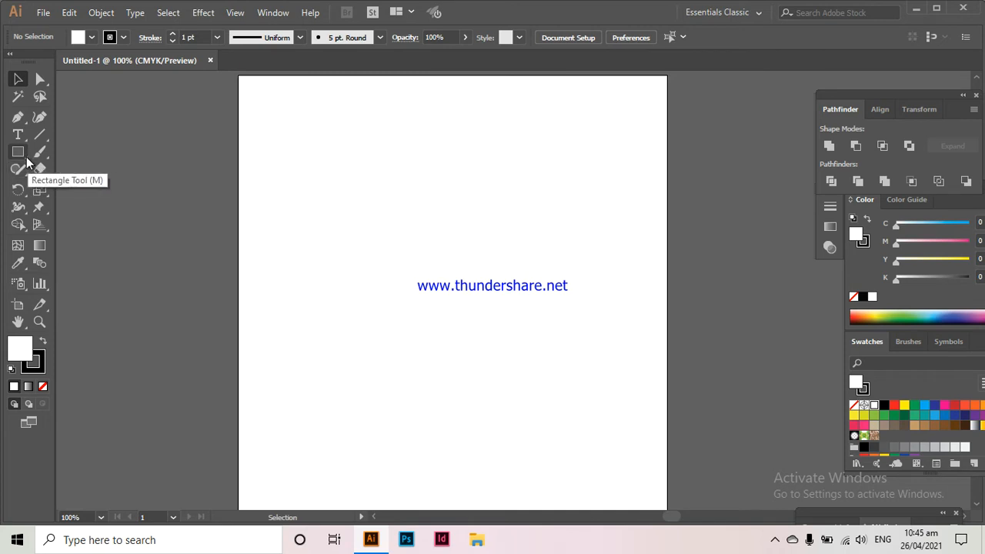
Draw a square with white fill and black stroke in the upper-left part of the artboard using the Rectangle tool, and deselect it.
{"action": "left_click", "coordinate": [26, 157]}
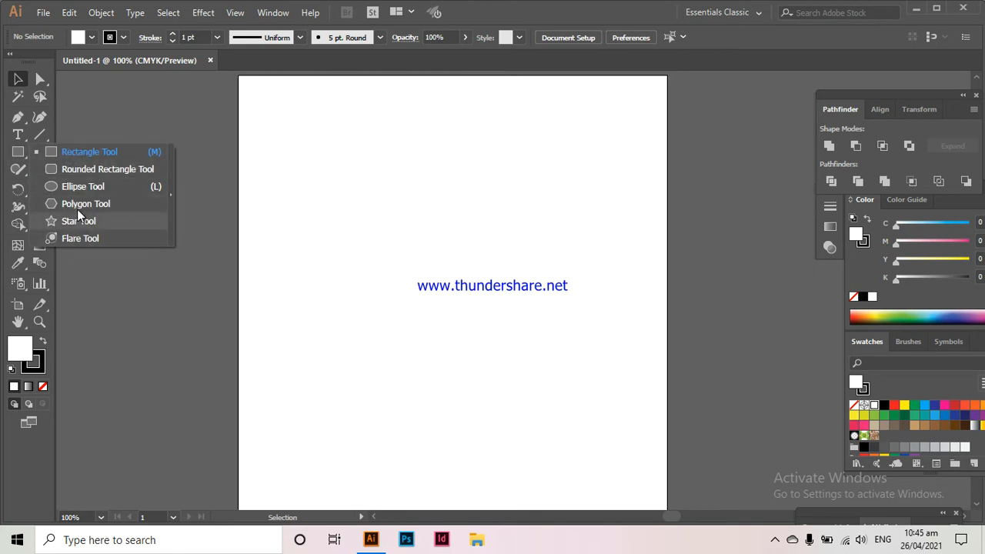
{"action": "left_click", "coordinate": [79, 153]}
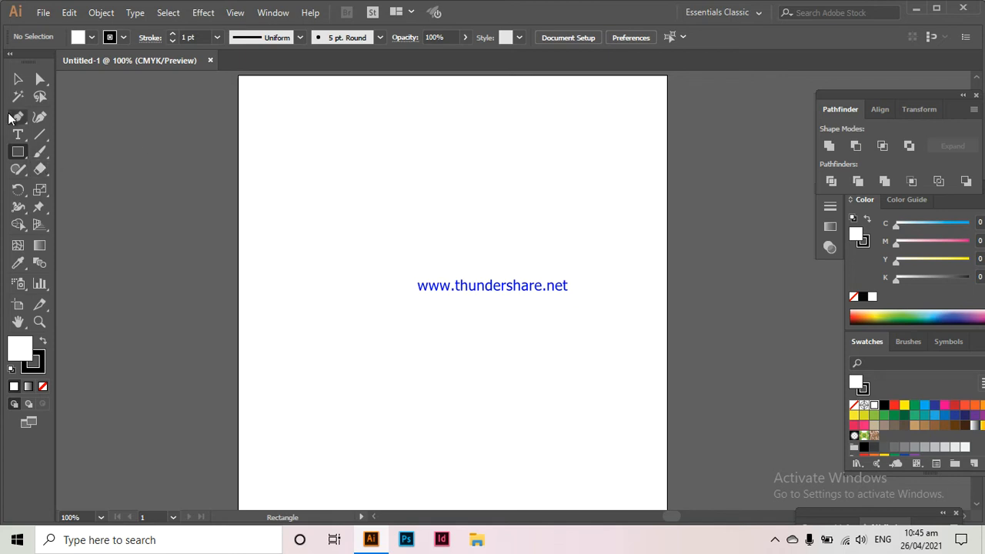
{"action": "left_click", "coordinate": [43, 357]}
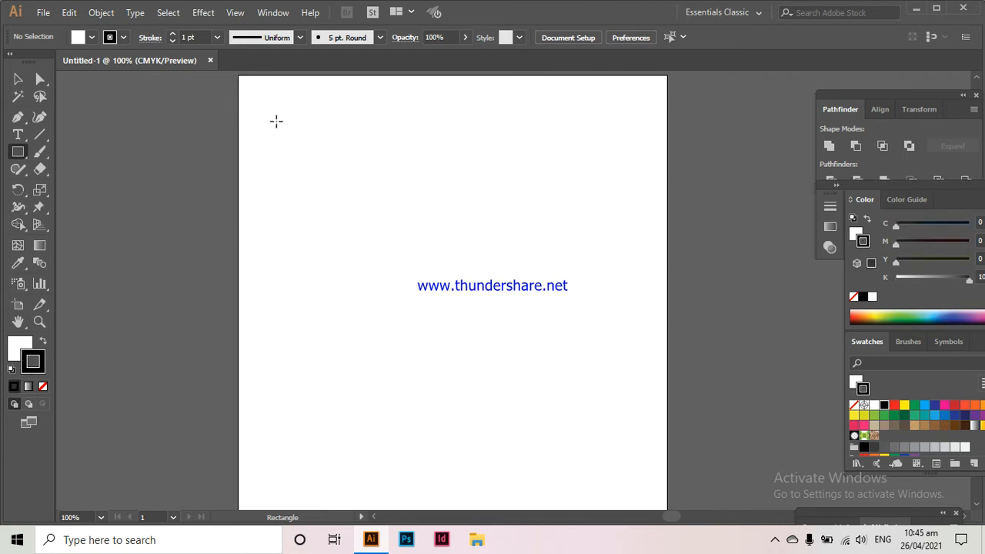
{"action": "left_click_drag", "start_coordinate": [276, 121], "coordinate": [484, 329]}
{"action": "left_click", "coordinate": [18, 79]}
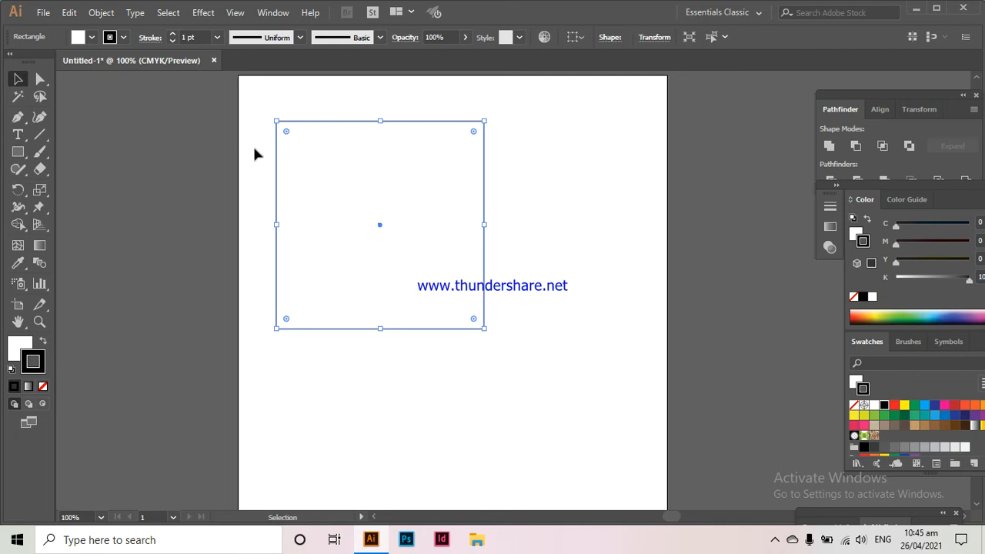
{"action": "left_click", "coordinate": [493, 186]}
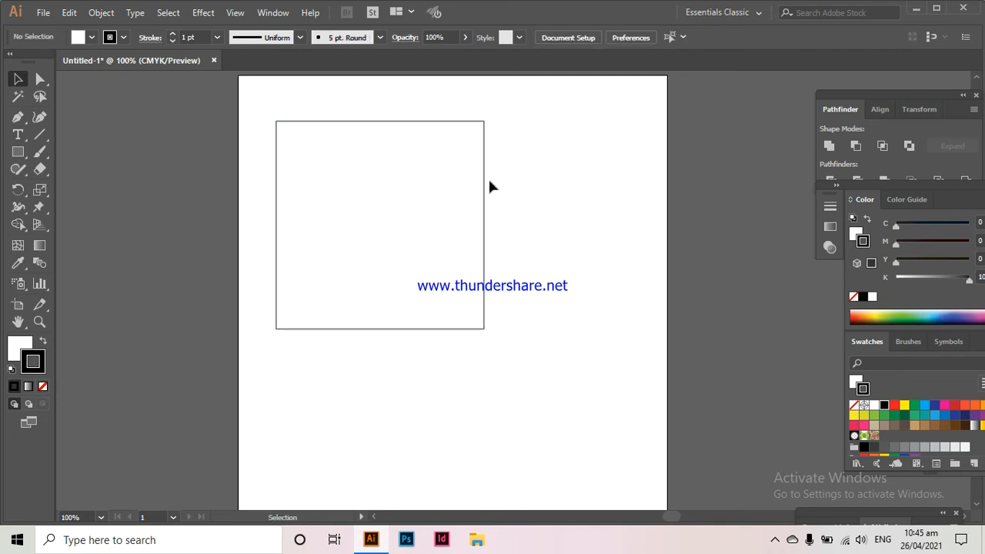
Set the square's stroke weight to 6 pt and deselect it.
{"action": "left_click", "coordinate": [379, 123]}
{"action": "left_click", "coordinate": [525, 186]}
{"action": "left_click", "coordinate": [348, 122]}
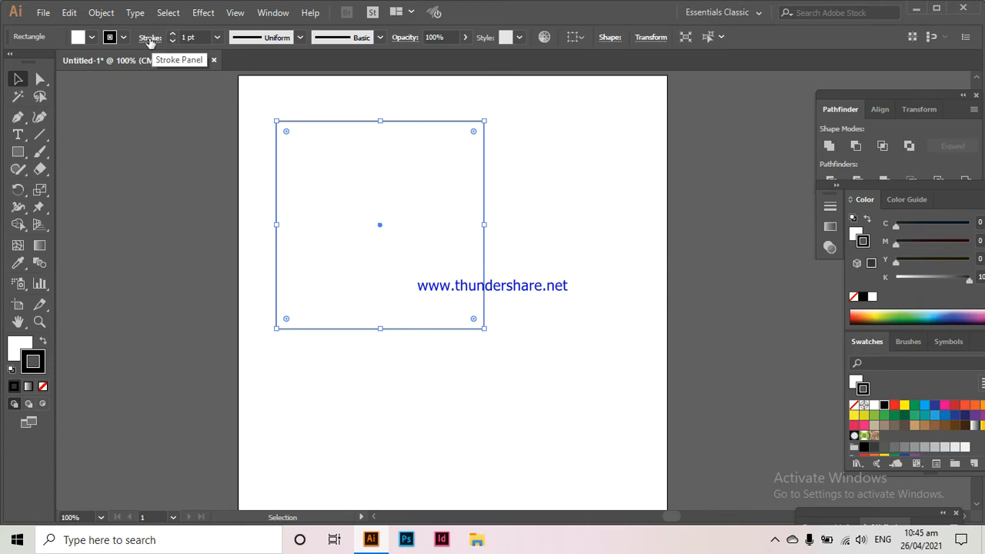
{"action": "left_click", "coordinate": [220, 38]}
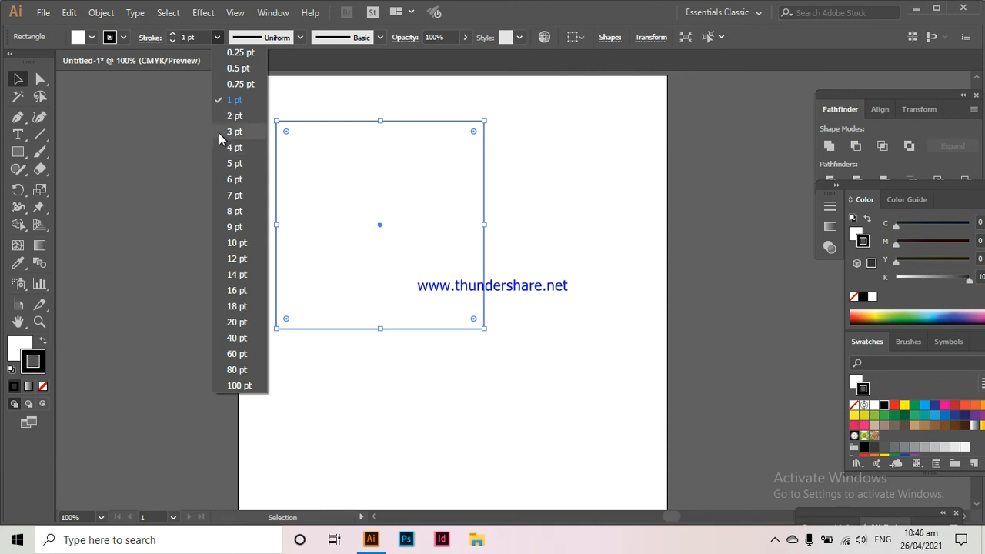
{"action": "left_click", "coordinate": [231, 179]}
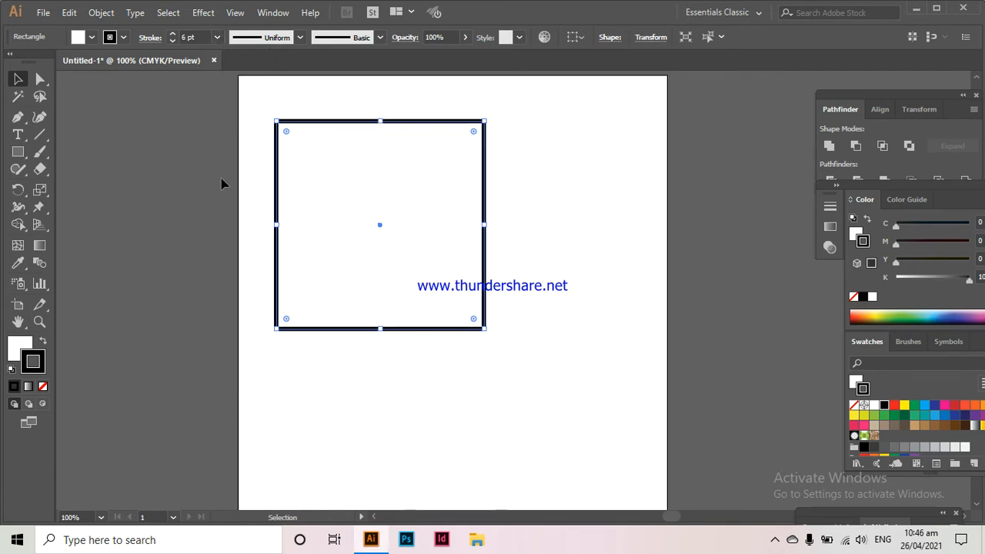
{"action": "left_click", "coordinate": [238, 115]}
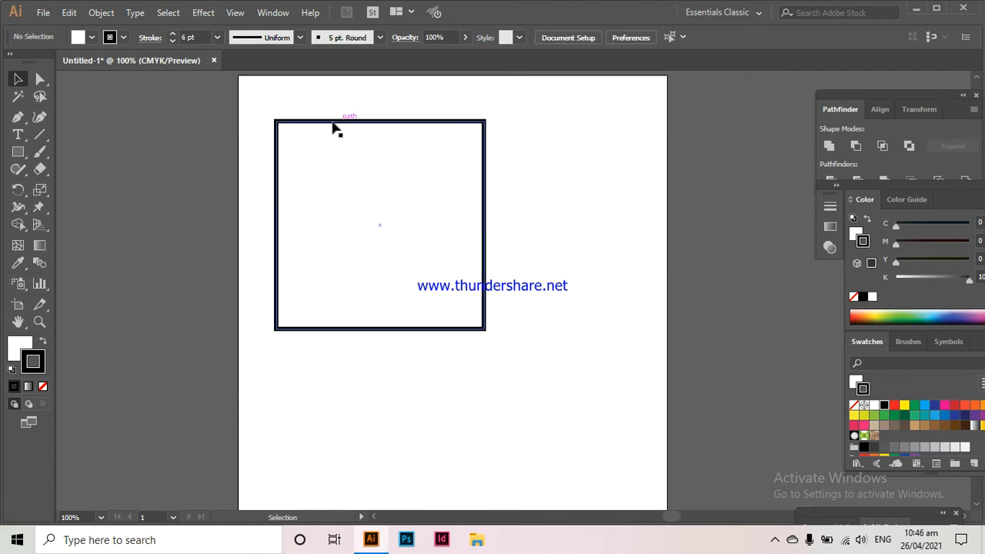
Enlarge the square slightly from its upper-right corner, keeping the lower-left corner fixed.
{"action": "scroll", "coordinate": [325, 123], "scroll_direction": "up", "scroll_amount": 1}
{"action": "left_click_drag", "start_coordinate": [426, 81], "coordinate": [365, 111]}
{"action": "left_click", "coordinate": [362, 153]}
{"action": "left_click", "coordinate": [369, 139]}
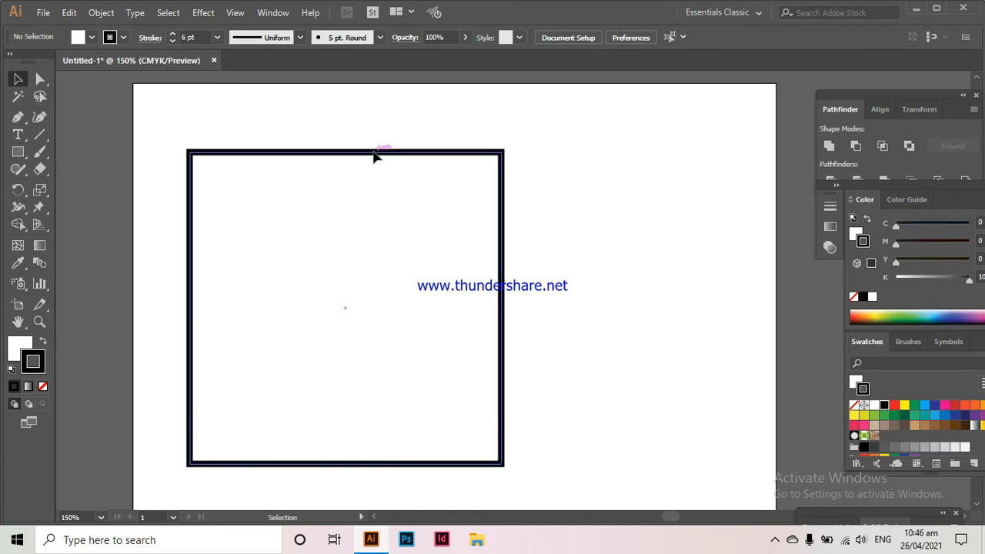
{"action": "left_click", "coordinate": [367, 151]}
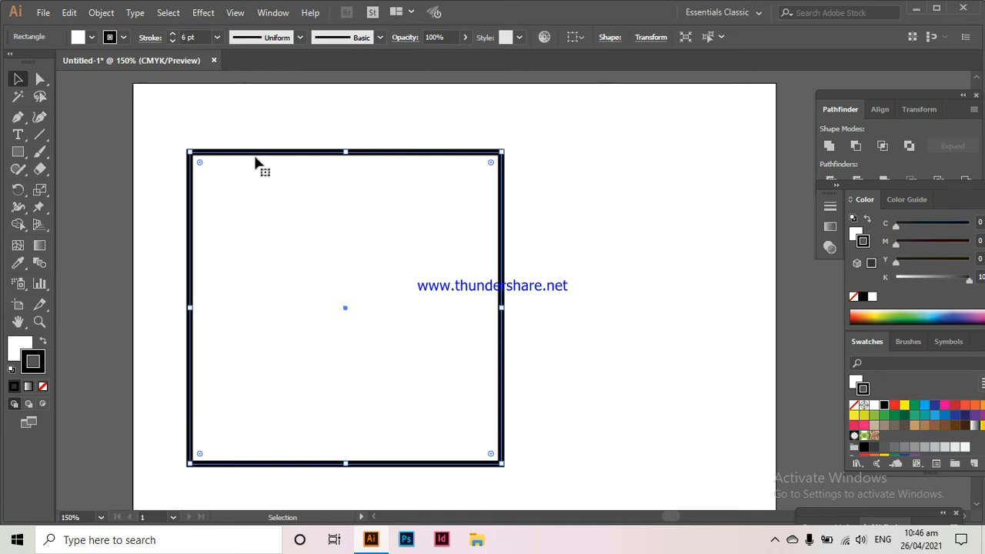
{"action": "left_click", "coordinate": [500, 154]}
{"action": "left_click", "coordinate": [500, 153]}
{"action": "left_click_drag", "start_coordinate": [500, 154], "coordinate": [535, 102]}
{"action": "mouse_move", "coordinate": [535, 102]}
{"action": "left_mouse_down"}
{"action": "mouse_move", "coordinate": [510, 122]}
{"action": "mouse_move", "coordinate": [506, 148]}
{"action": "left_mouse_up"}
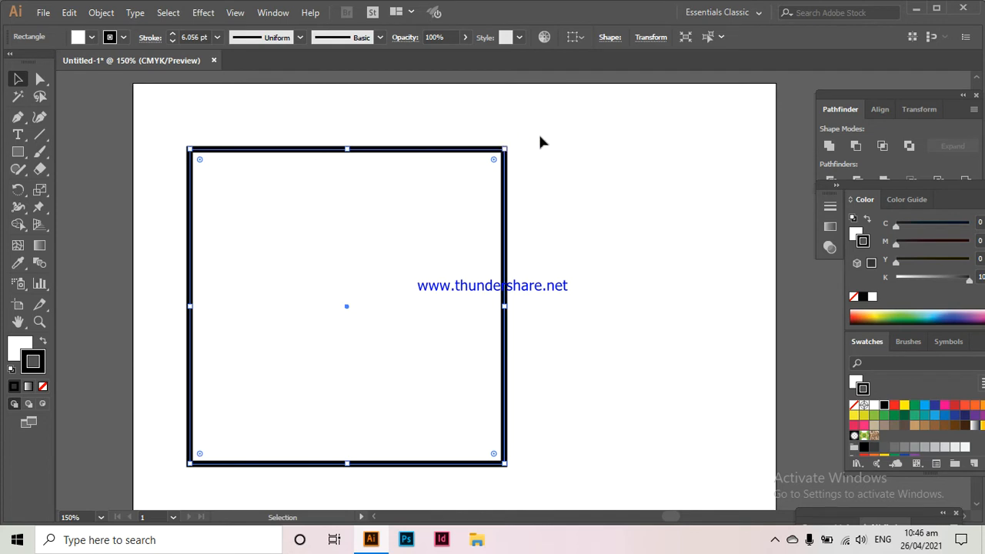
Enlarge the square proportionally about its centre from the upper-right corner.
{"action": "left_click", "coordinate": [540, 141]}
{"action": "left_click", "coordinate": [464, 148]}
{"action": "key", "text": "space"}
{"action": "left_click_drag", "start_coordinate": [356, 179], "coordinate": [365, 174]}
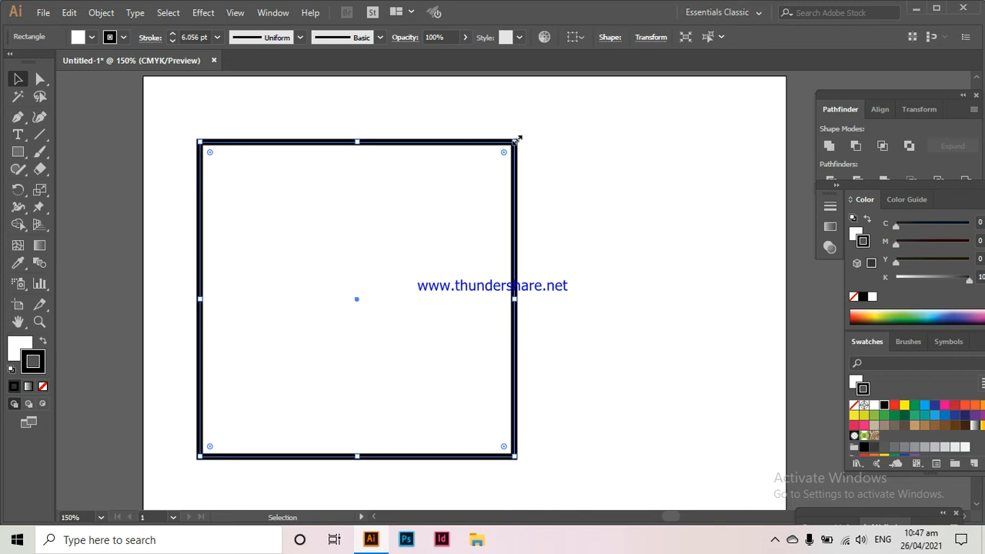
{"action": "key", "text": "shift"}
{"action": "left_click_drag", "start_coordinate": [517, 138], "coordinate": [536, 114]}
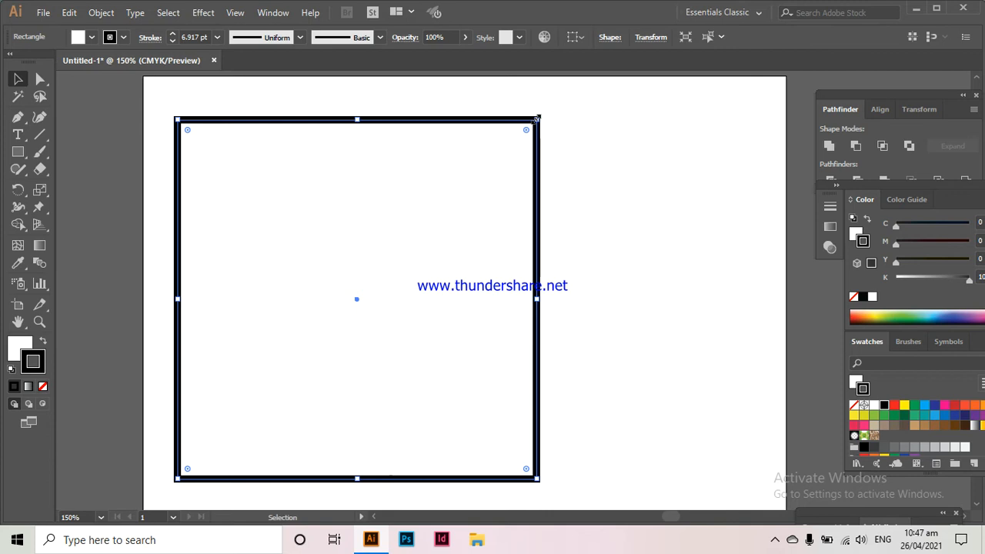
Shrink the square proportionally about its centre to about half its width and deselect it.
{"action": "left_click", "coordinate": [536, 113], "text": "shift"}
{"action": "left_click", "coordinate": [536, 115], "text": "shift"}
{"action": "left_click_drag", "start_coordinate": [536, 115], "coordinate": [452, 203]}
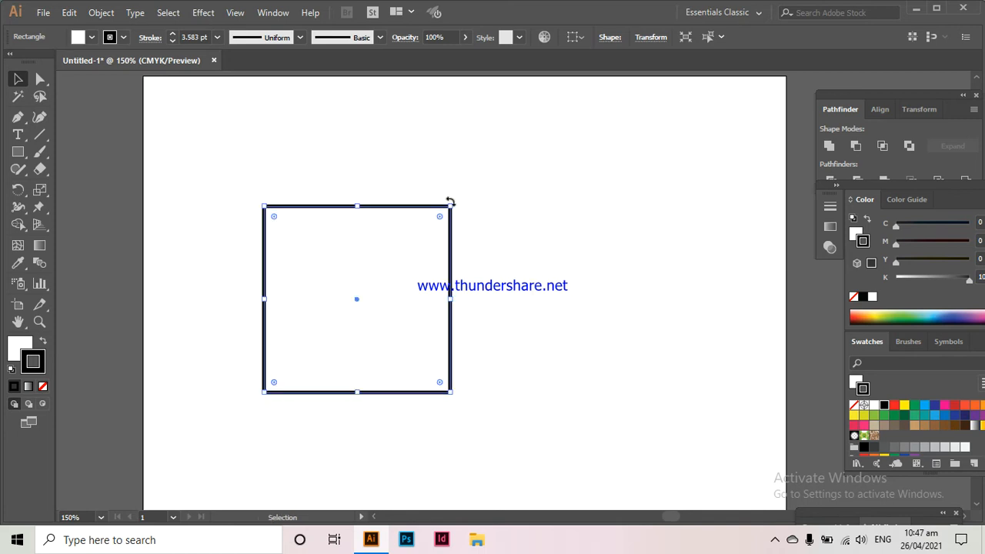
{"action": "left_click", "coordinate": [459, 172]}
{"action": "left_click", "coordinate": [453, 203]}
{"action": "left_click", "coordinate": [453, 172]}
Widen the square symmetrically about its centre to about 8.13 cm, keeping its height, and deselect it.
{"action": "scroll", "coordinate": [377, 292], "scroll_direction": "up", "scroll_amount": 1}
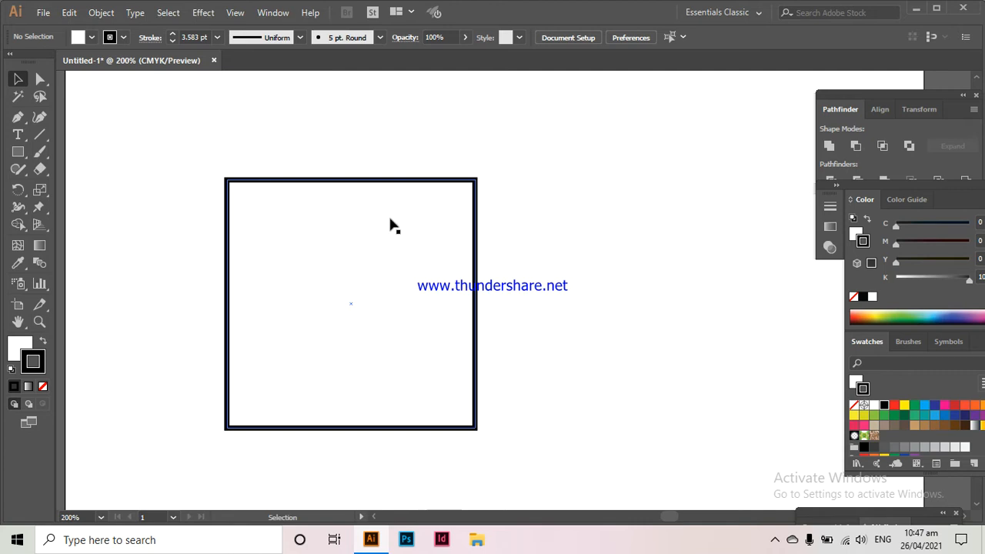
{"action": "scroll", "coordinate": [390, 218], "scroll_direction": "down", "scroll_amount": 1}
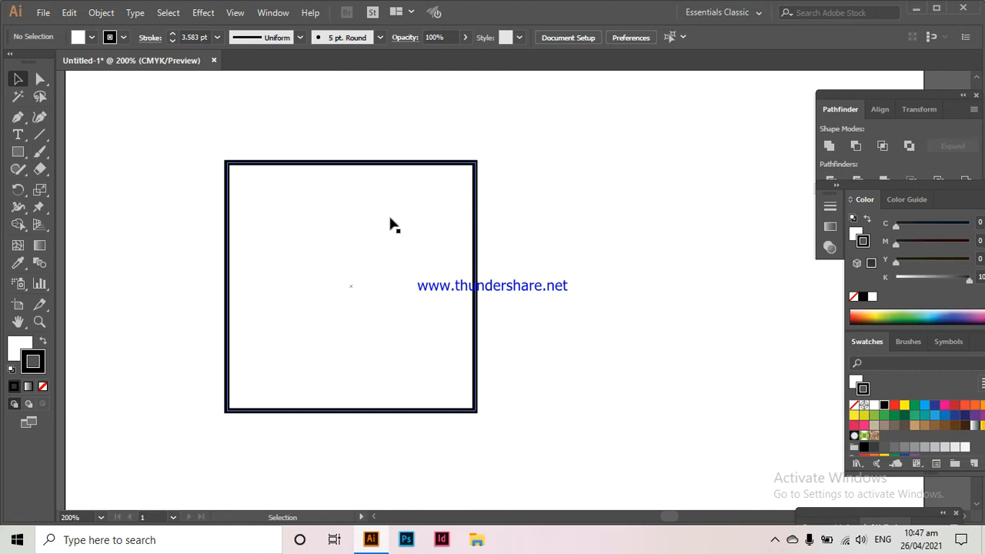
{"action": "left_click", "coordinate": [476, 256]}
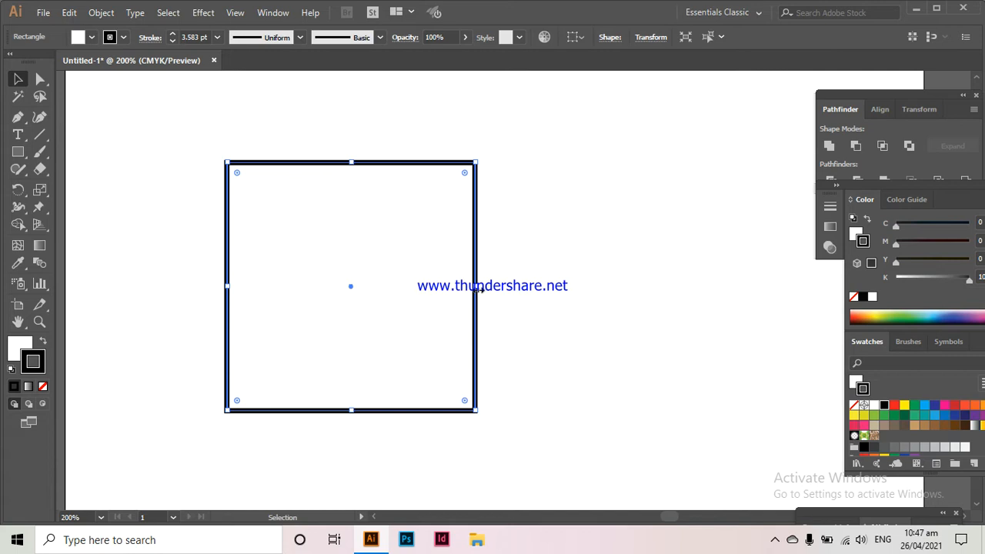
{"action": "left_click_drag", "start_coordinate": [479, 290], "coordinate": [518, 290]}
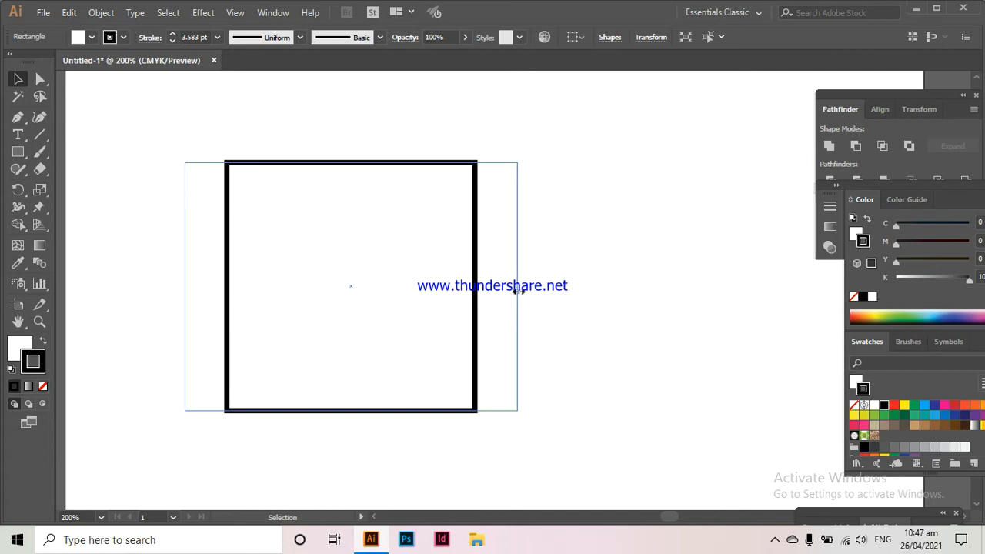
{"action": "left_click", "coordinate": [577, 264]}
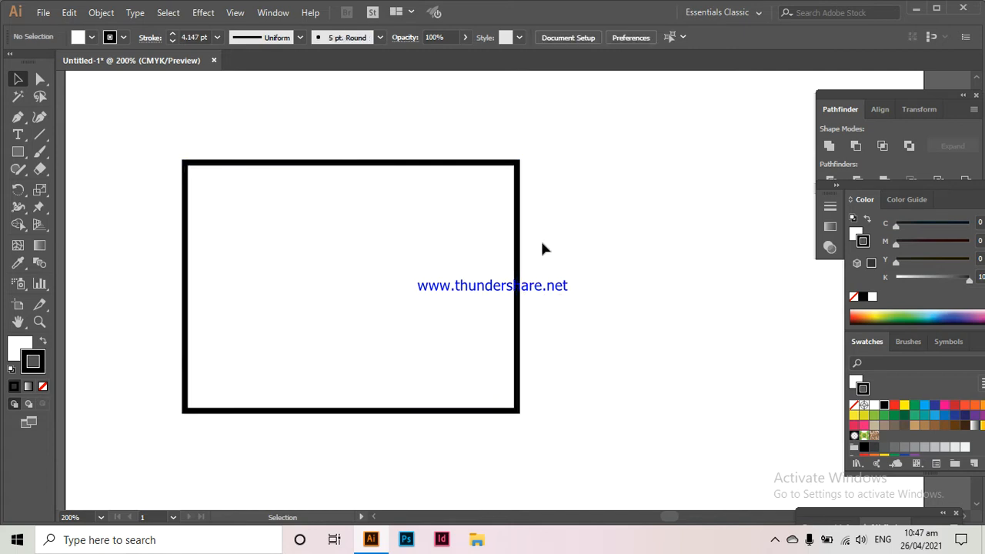
Stretch the rectangle vertically about its centre to a height of about 8.2 cm and deselect it.
{"action": "left_click", "coordinate": [363, 165]}
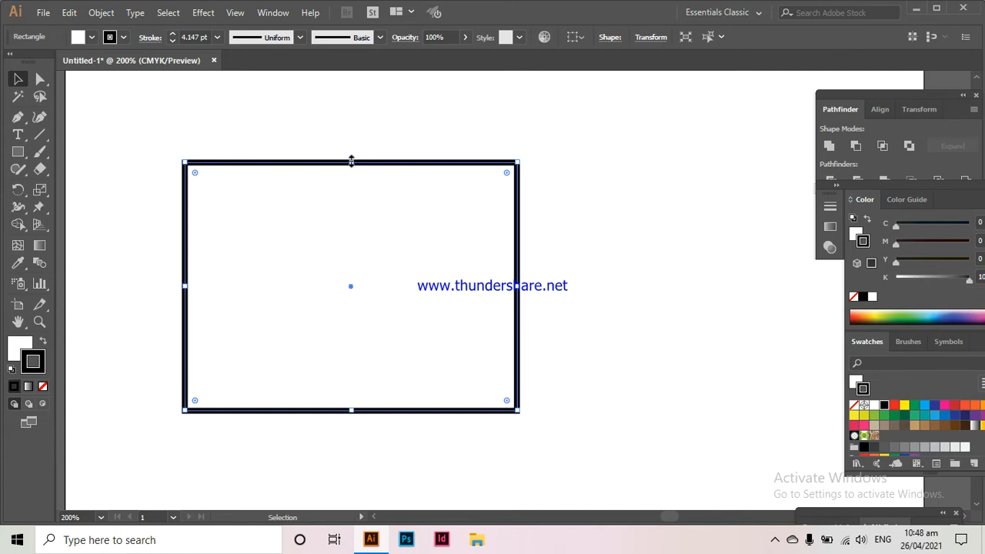
{"action": "left_click_drag", "start_coordinate": [351, 160], "coordinate": [359, 120]}
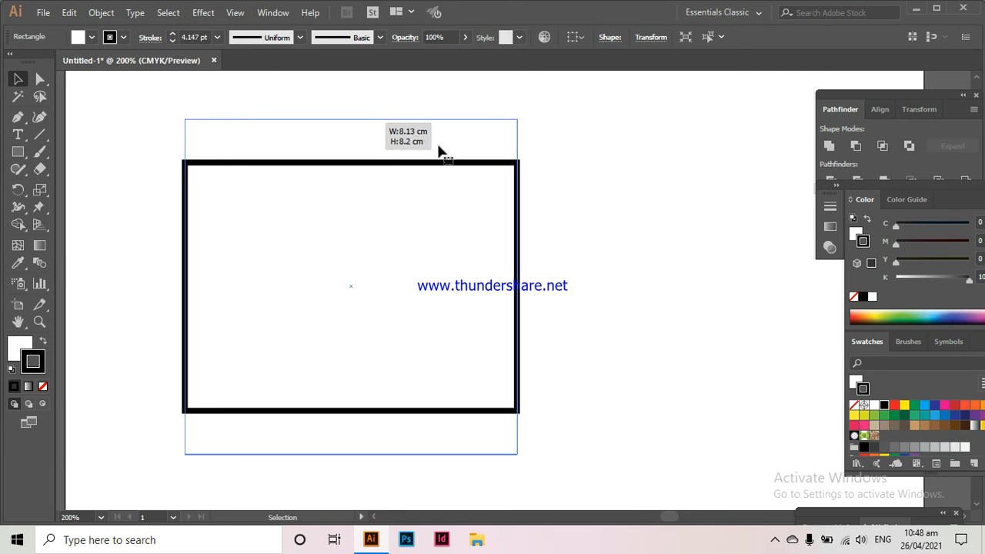
{"action": "left_click", "coordinate": [556, 160]}
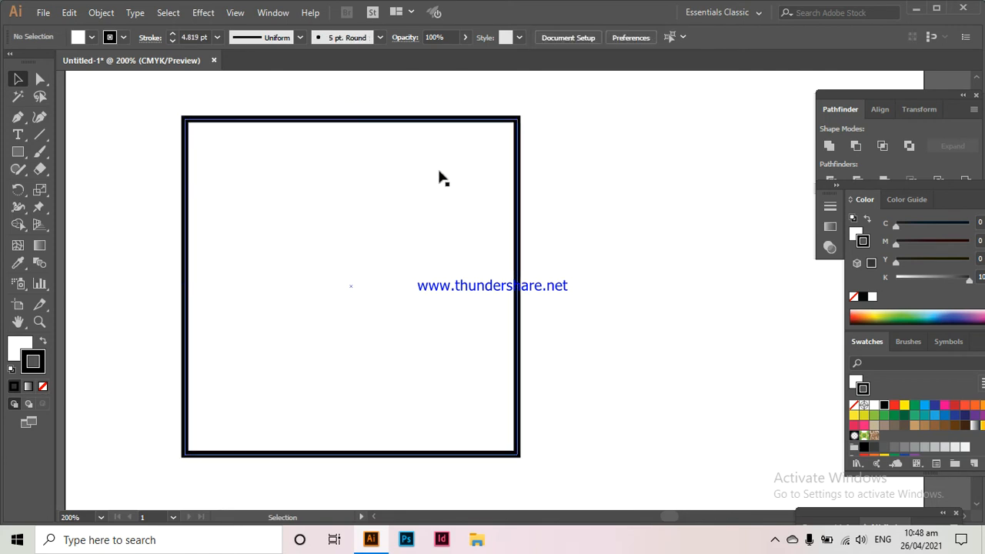
Reduce the rectangle slightly from its upper-right corner, keeping the lower-left corner fixed, and deselect it.
{"action": "left_click", "coordinate": [429, 121]}
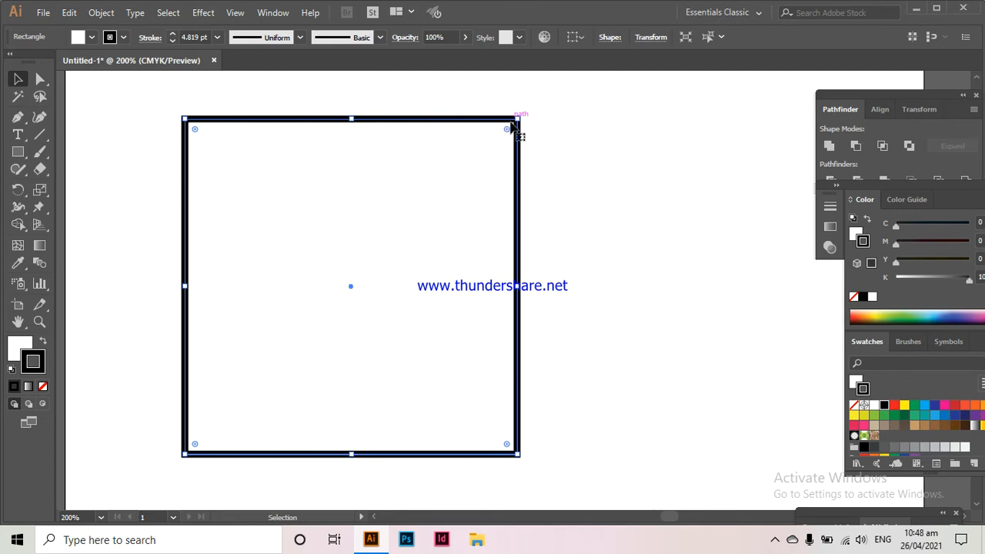
{"action": "mouse_move", "coordinate": [517, 120]}
{"action": "left_mouse_down"}
{"action": "mouse_move", "coordinate": [493, 176]}
{"action": "mouse_move", "coordinate": [499, 154]}
{"action": "left_mouse_up"}
{"action": "key", "text": "ctrl+shift+a"}
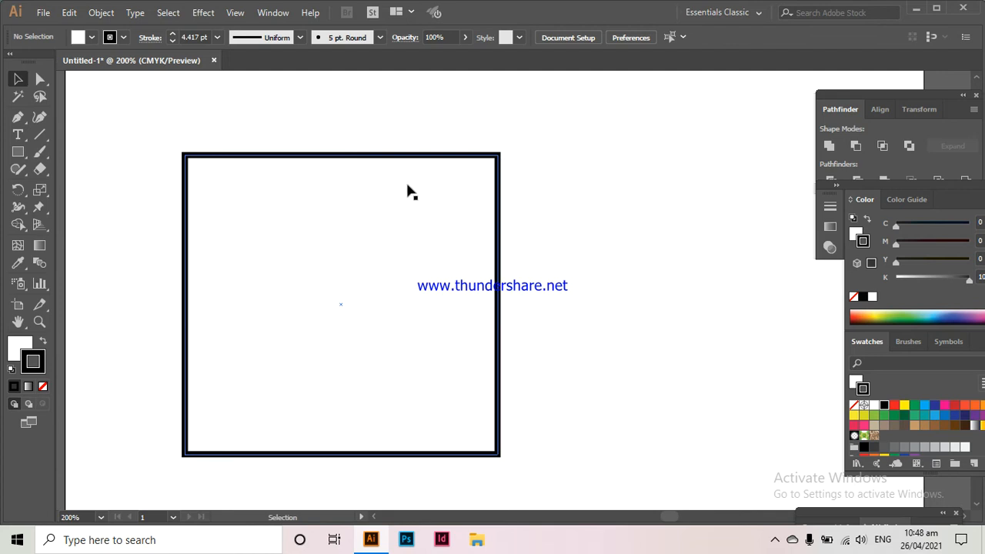
Move the rectangle a short distance up and to the left on the artboard.
{"action": "left_click", "coordinate": [360, 154]}
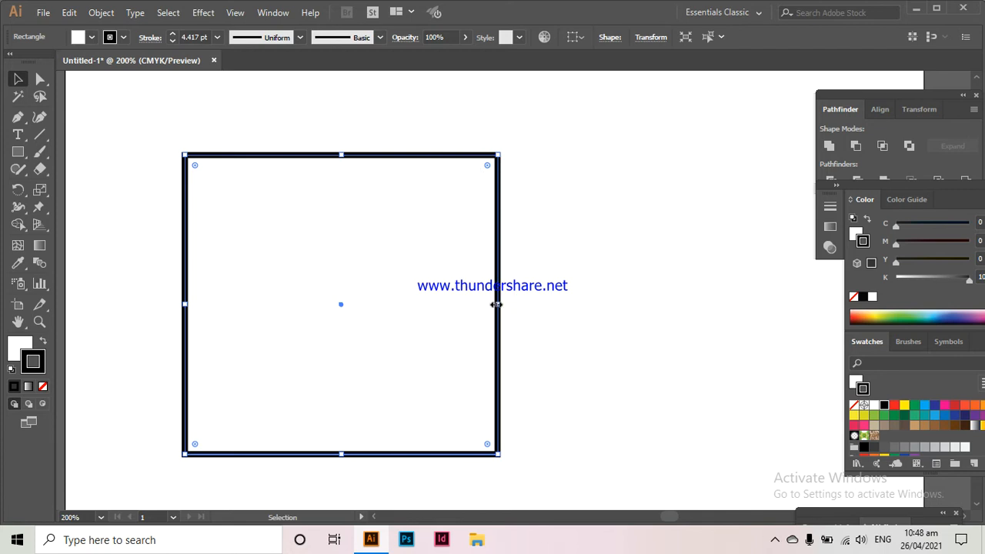
{"action": "left_click", "coordinate": [578, 271]}
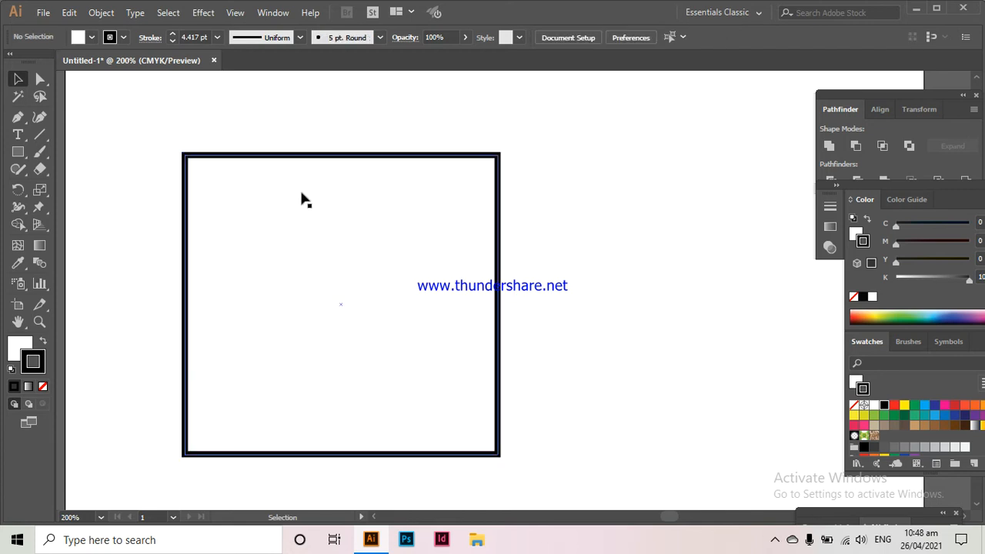
{"action": "key", "text": "space"}
{"action": "left_click_drag", "start_coordinate": [265, 135], "coordinate": [295, 145]}
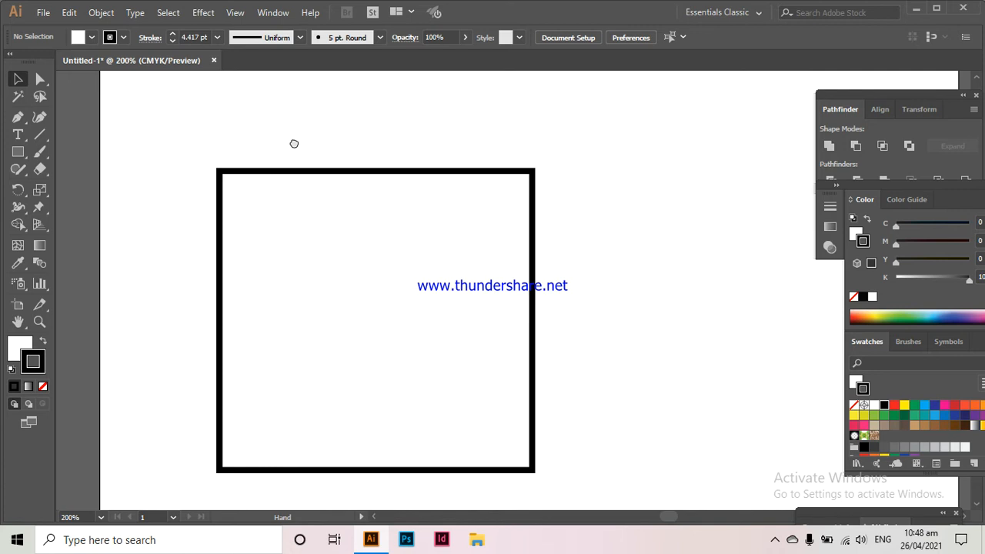
{"action": "left_click_drag", "start_coordinate": [431, 173], "coordinate": [376, 142]}
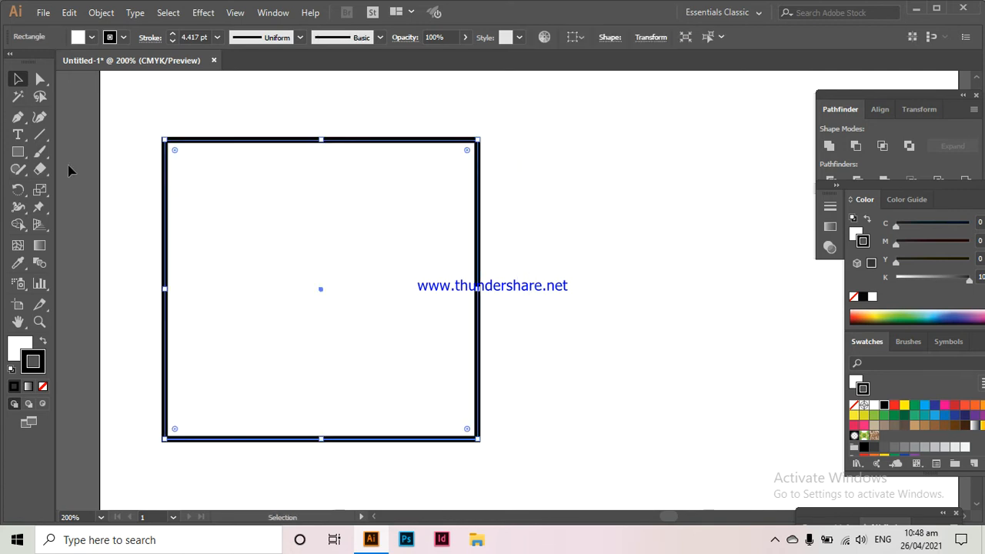
Draw a rounded rectangle beside the existing rectangle, somewhat smaller than it, and deselect it.
{"action": "left_click", "coordinate": [18, 151]}
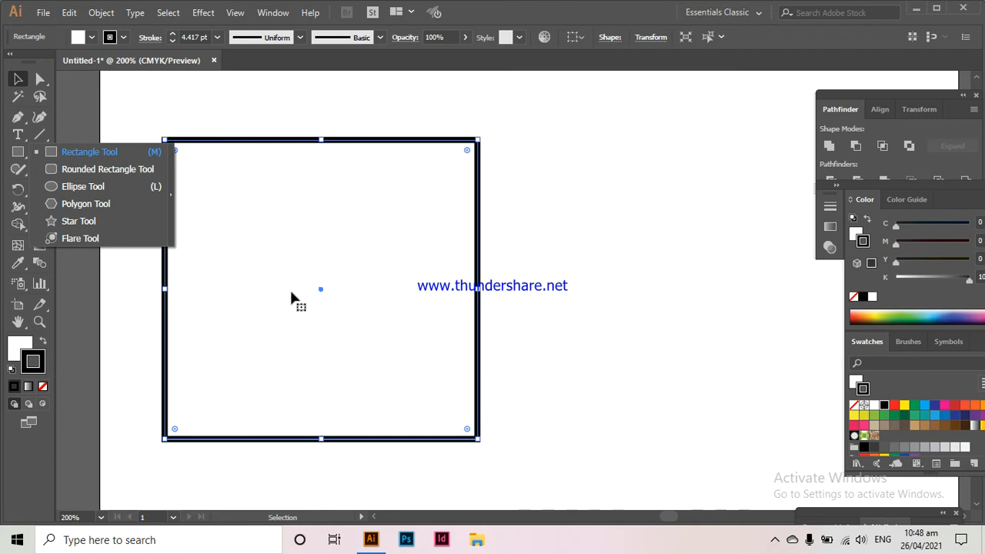
{"action": "left_click", "coordinate": [62, 166]}
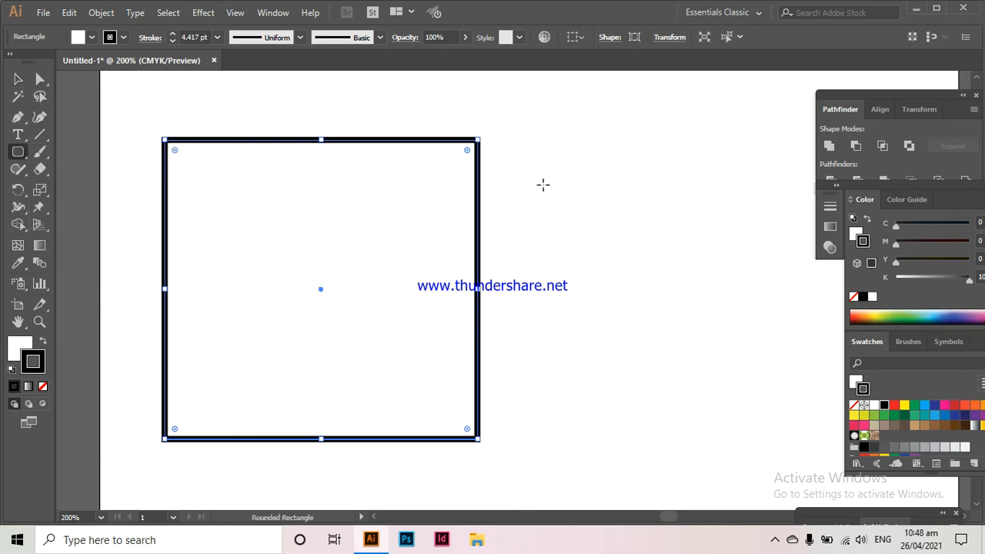
{"action": "left_click_drag", "start_coordinate": [559, 185], "coordinate": [485, 182]}
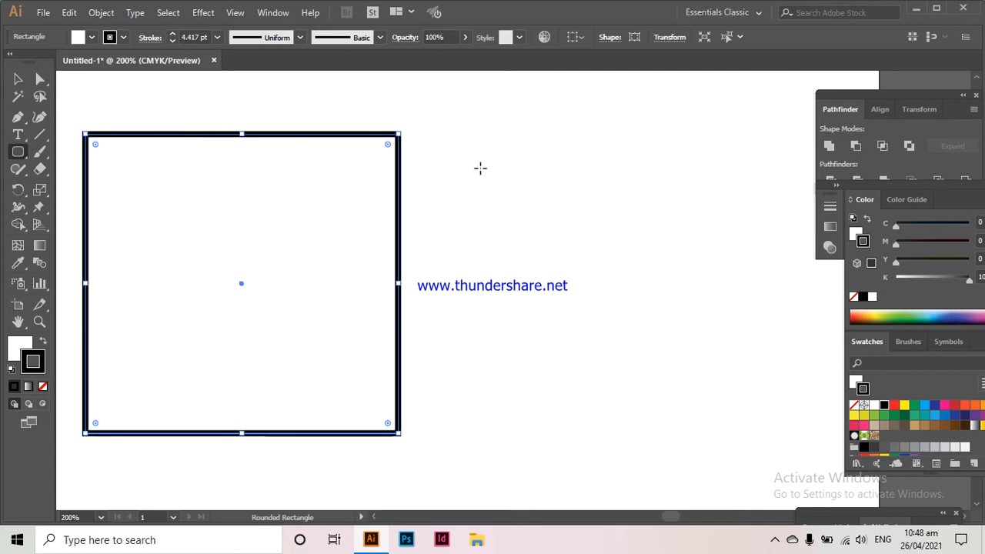
{"action": "mouse_move", "coordinate": [478, 149]}
{"action": "left_mouse_down"}
{"action": "mouse_move", "coordinate": [512, 176]}
{"action": "mouse_move", "coordinate": [532, 266]}
{"action": "mouse_move", "coordinate": [578, 326]}
{"action": "mouse_move", "coordinate": [699, 418]}
{"action": "mouse_move", "coordinate": [742, 411]}
{"action": "left_mouse_up"}
{"action": "key", "text": "v"}
{"action": "left_click", "coordinate": [459, 166]}
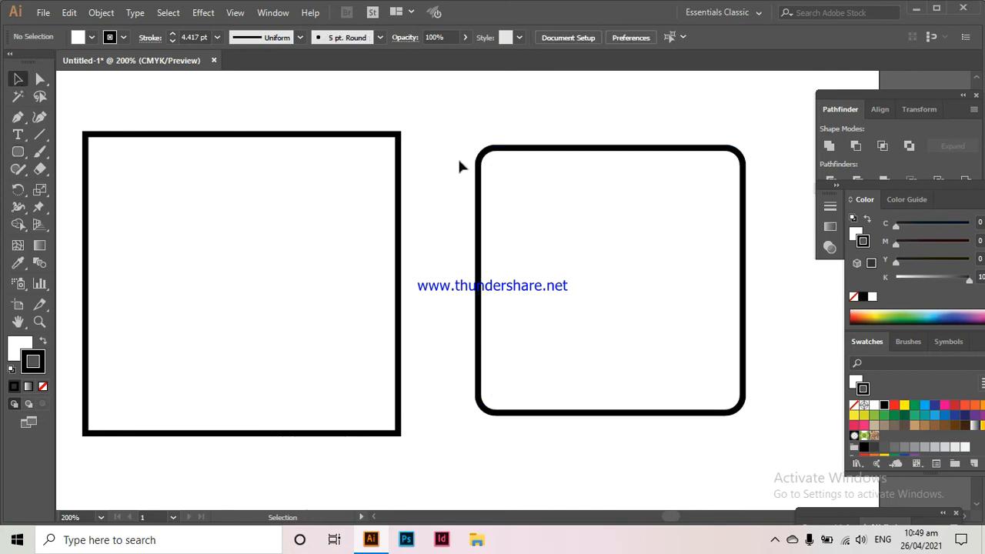
{"action": "left_click_drag", "start_coordinate": [373, 108], "coordinate": [512, 192]}
{"action": "left_click", "coordinate": [510, 121]}
Delete both the rectangle and the rounded rectangle from the artboard.
{"action": "left_click", "coordinate": [18, 152]}
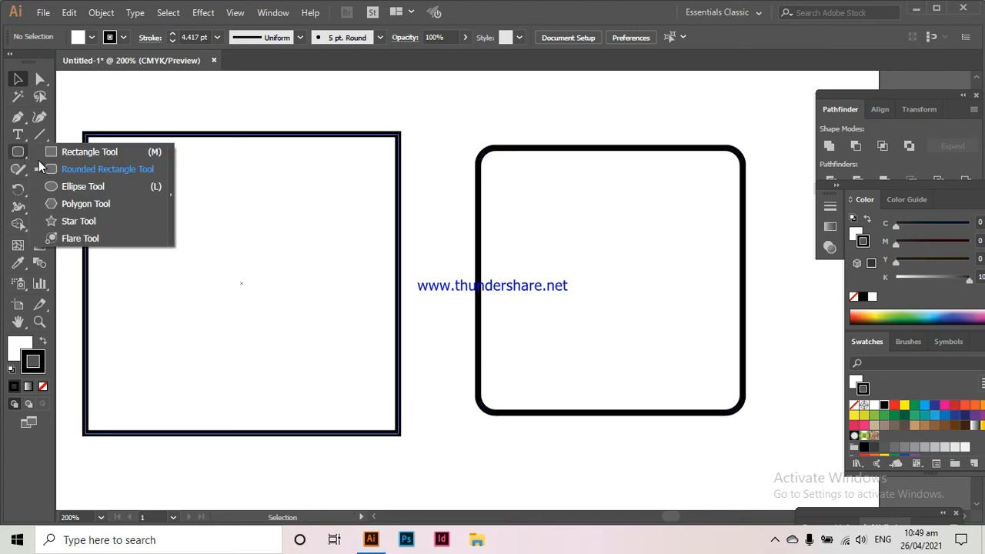
{"action": "left_click", "coordinate": [115, 185]}
{"action": "scroll", "coordinate": [333, 239], "scroll_direction": "down", "scroll_amount": 1}
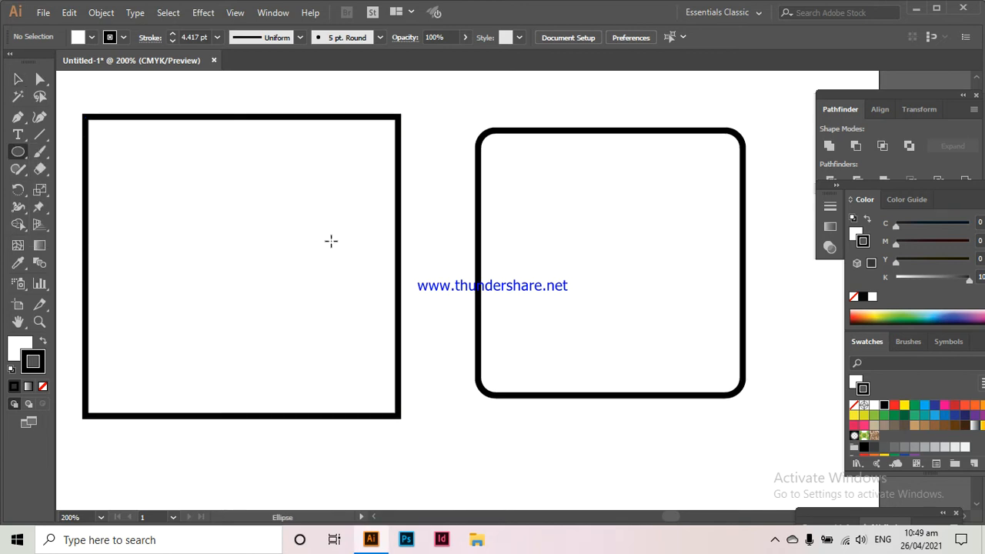
{"action": "key", "text": "v"}
{"action": "left_click", "coordinate": [218, 148]}
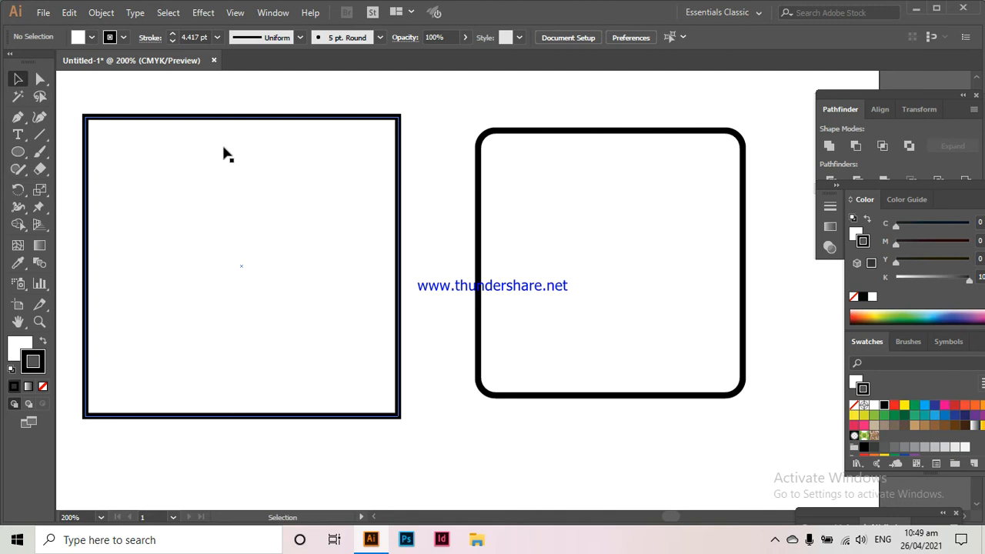
{"action": "key", "text": "ctrl+a"}
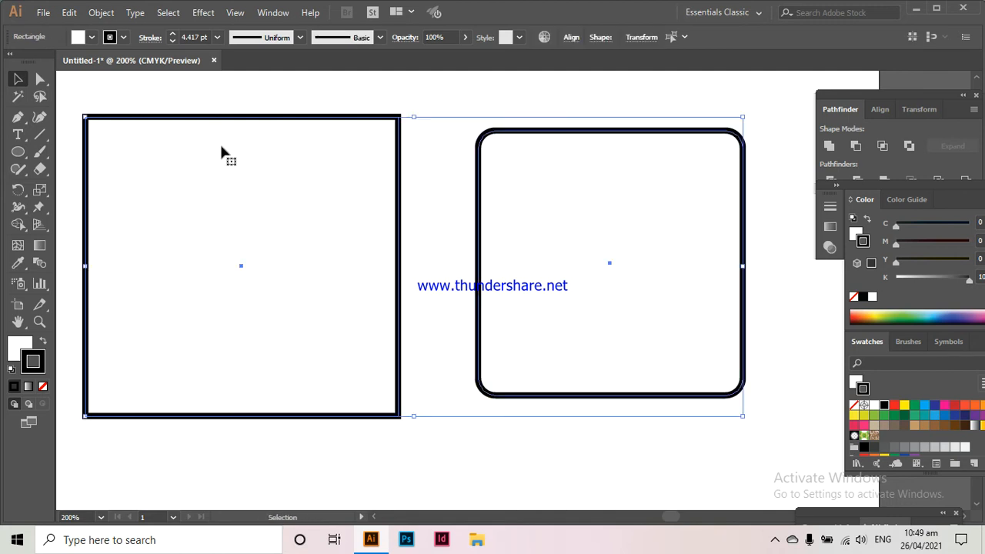
{"action": "key", "text": "Delete"}
Draw a circle about 6.07 cm in diameter from its centre near the top of the artboard and deselect it.
{"action": "key", "text": "ctrl+minus"}
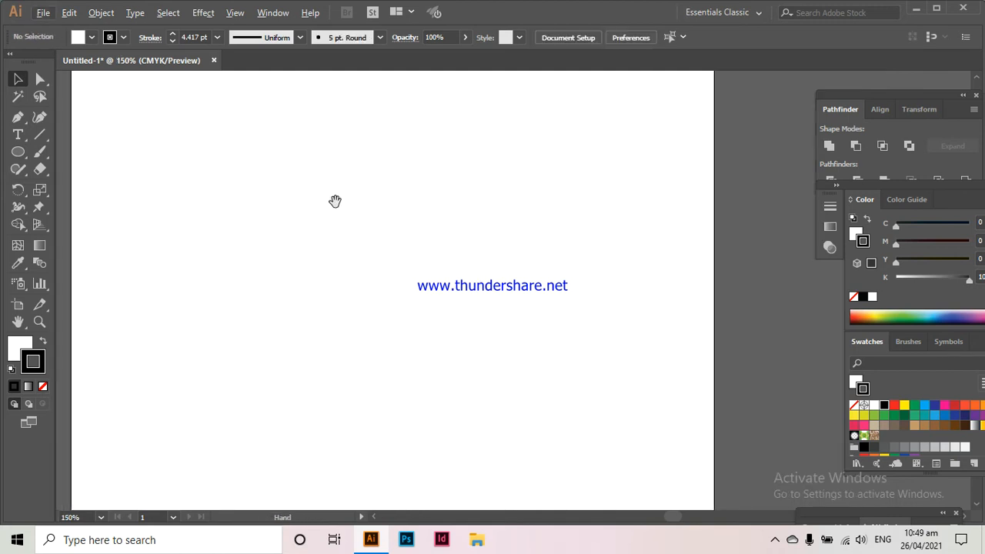
{"action": "left_click", "coordinate": [23, 158]}
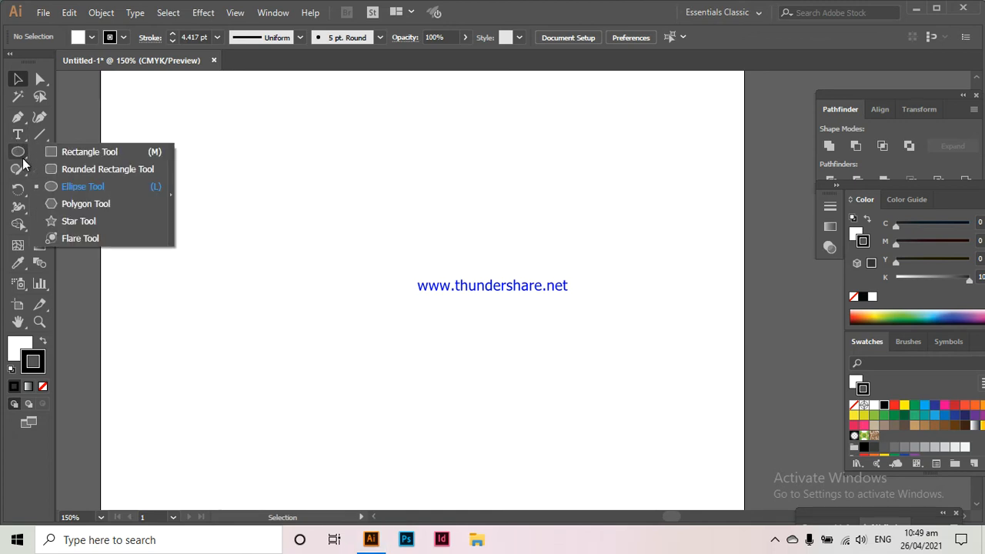
{"action": "left_click", "coordinate": [63, 187]}
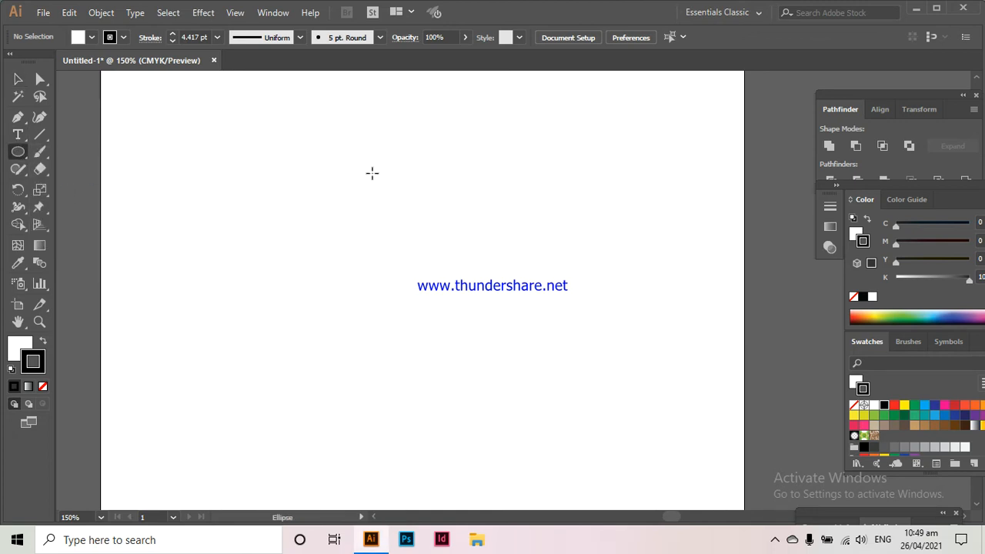
{"action": "left_click_drag", "start_coordinate": [372, 173], "coordinate": [430, 264]}
{"action": "left_click", "coordinate": [18, 78]}
{"action": "left_click", "coordinate": [562, 132]}
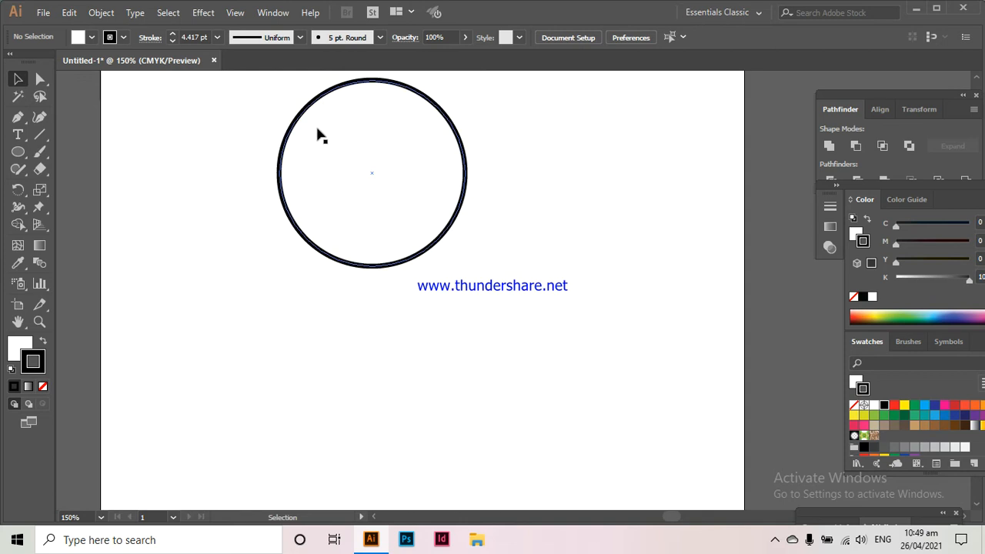
Move the circle down on the artboard and shrink it proportionally about its centre to about 4.4 cm in diameter.
{"action": "left_click_drag", "start_coordinate": [317, 105], "coordinate": [324, 181]}
{"action": "left_click", "coordinate": [475, 175]}
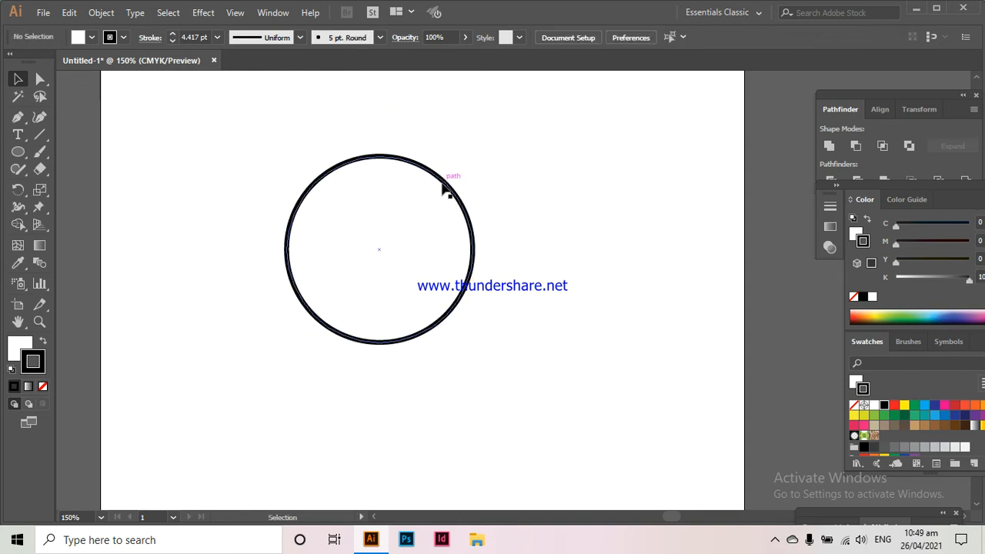
{"action": "left_click", "coordinate": [452, 180]}
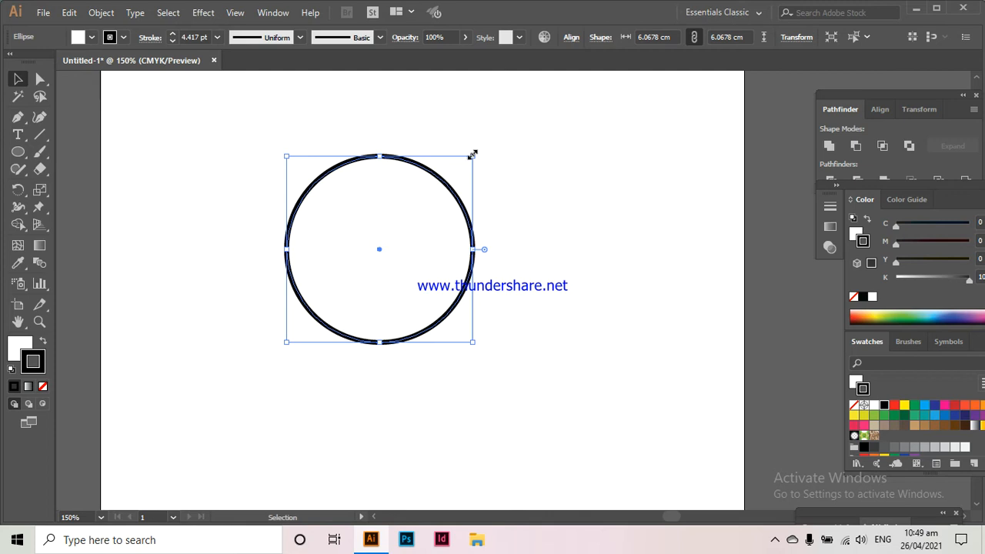
{"action": "left_click_drag", "start_coordinate": [474, 158], "coordinate": [449, 174]}
{"action": "left_click", "coordinate": [443, 192]}
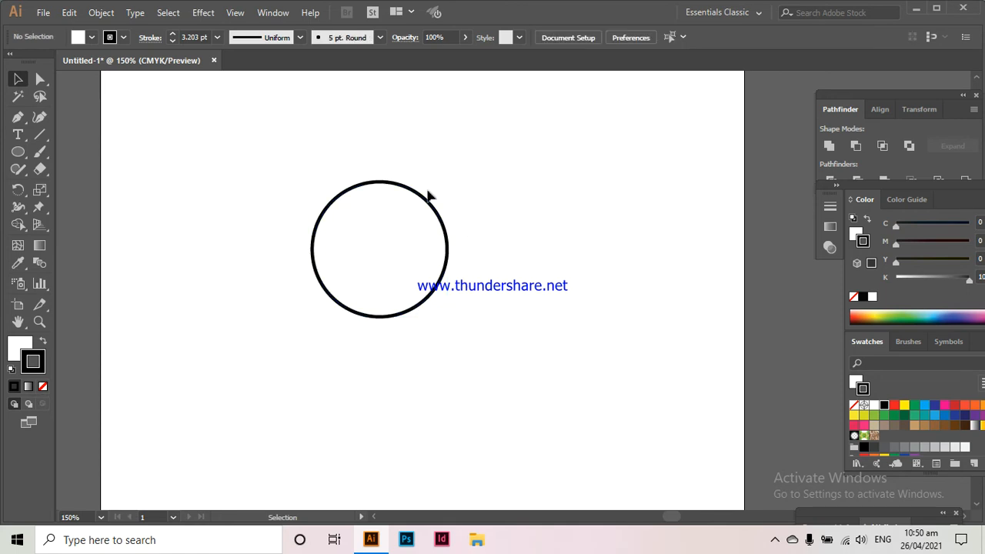
Rotate the circle slightly counterclockwise and enlarge it to about 5.27 cm in diameter, and delete it.
{"action": "left_click", "coordinate": [421, 201]}
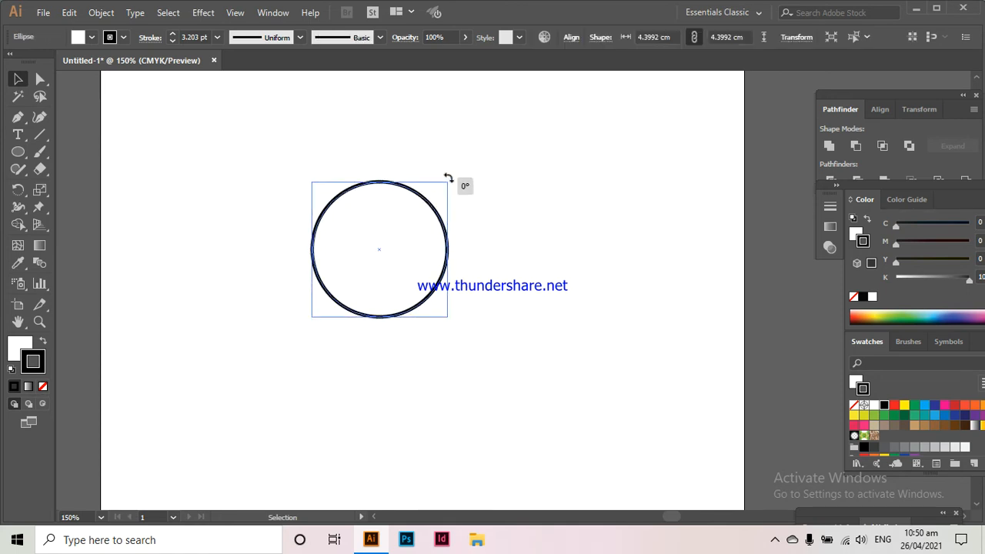
{"action": "left_click_drag", "start_coordinate": [446, 181], "coordinate": [471, 152]}
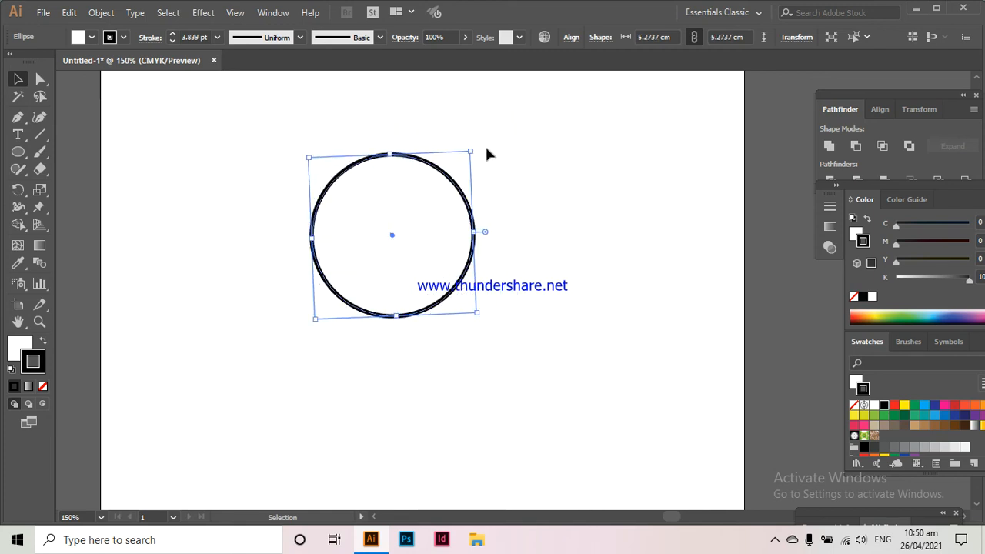
{"action": "left_click", "coordinate": [488, 150]}
{"action": "left_click", "coordinate": [451, 161]}
{"action": "key", "text": "Delete"}
Draw a horizontal ellipse about 6.82 cm wide and 3.74 cm high and deselect it.
{"action": "left_click", "coordinate": [18, 151]}
{"action": "left_click", "coordinate": [65, 186]}
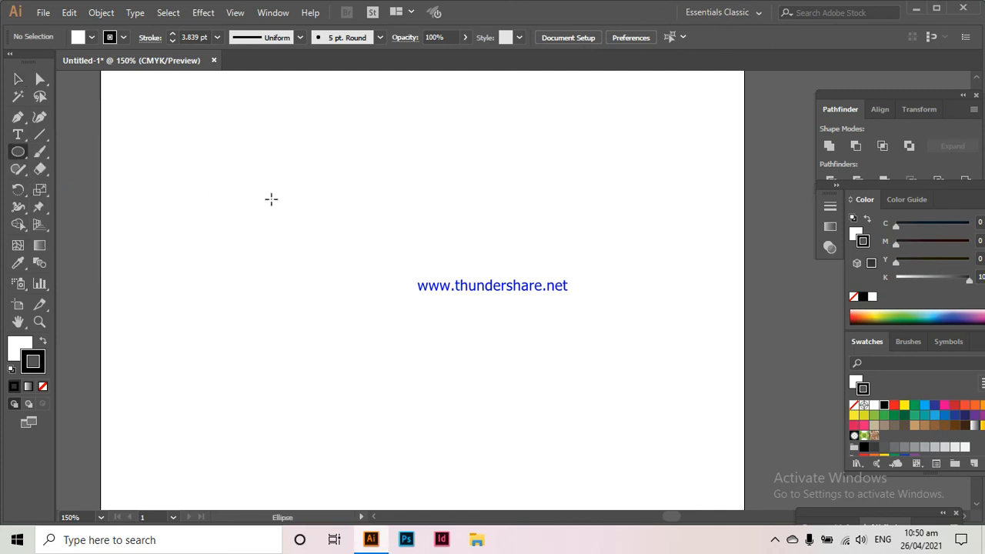
{"action": "left_click_drag", "start_coordinate": [225, 176], "coordinate": [435, 291]}
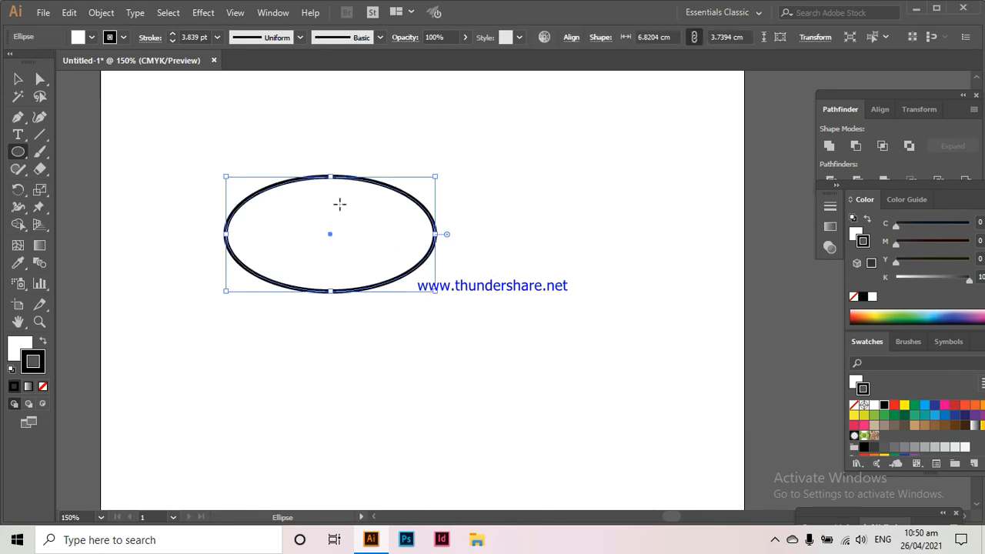
{"action": "left_click", "coordinate": [18, 79]}
{"action": "left_click", "coordinate": [317, 163]}
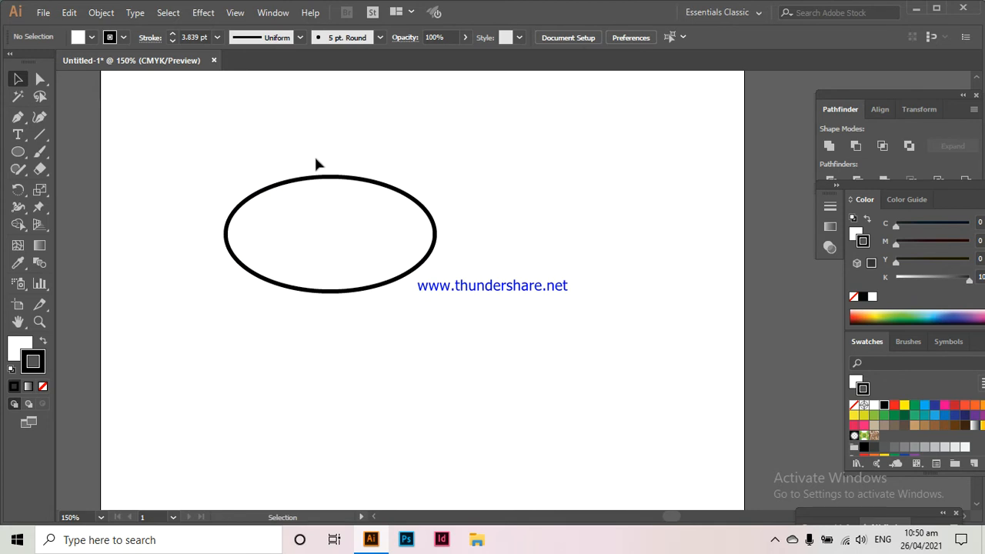
Stretch the ellipse from its upper-right corner to about 10.4 cm by 4.33 cm, and delete it.
{"action": "left_click", "coordinate": [327, 175]}
{"action": "left_click", "coordinate": [409, 157]}
{"action": "left_click", "coordinate": [328, 178]}
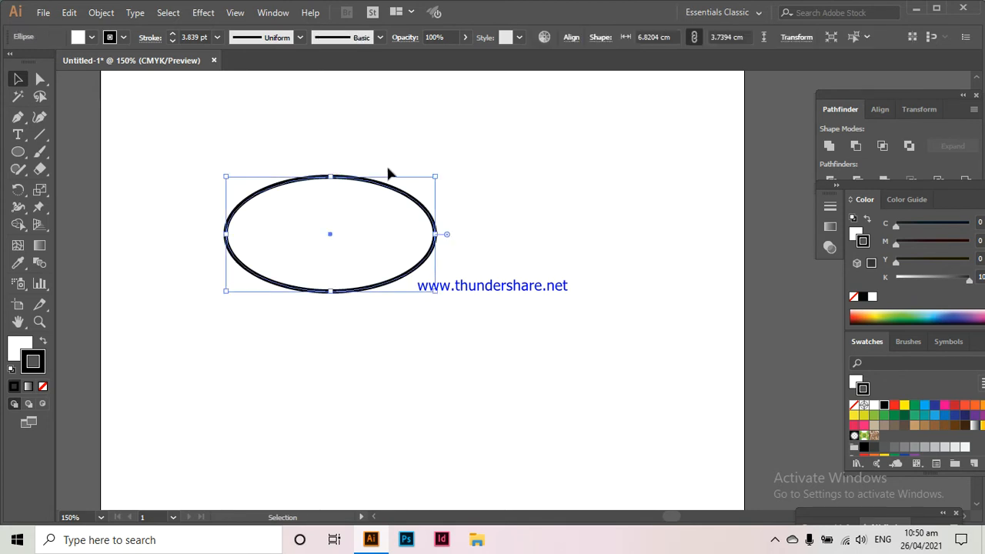
{"action": "left_click_drag", "start_coordinate": [434, 176], "coordinate": [545, 158]}
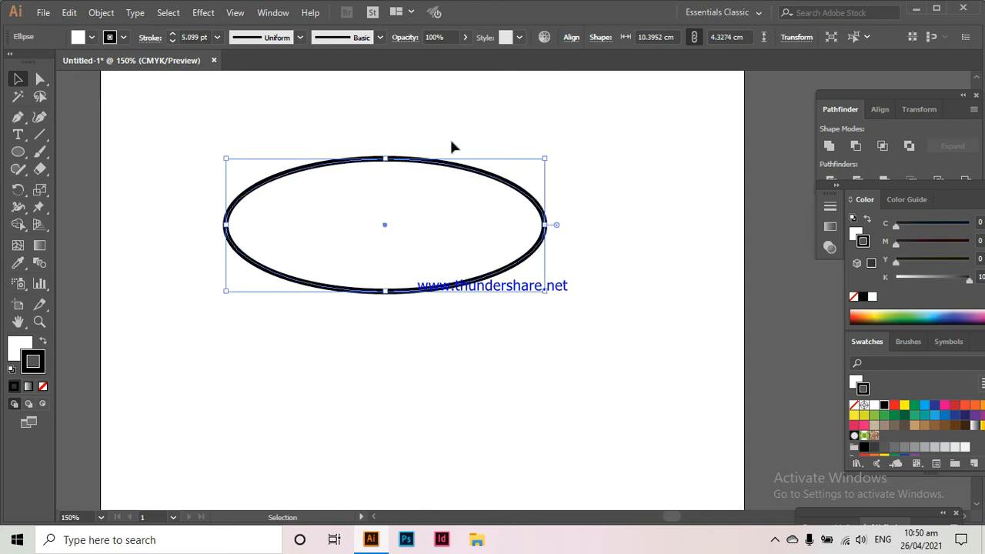
{"action": "key", "text": "Delete"}
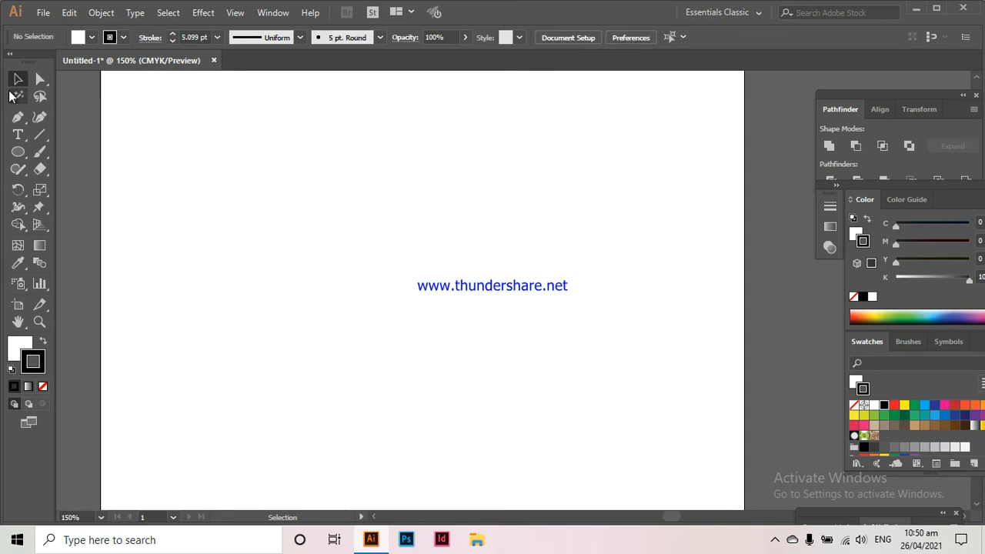
Draw a slightly tilted hexagon from its centre in the upper part of the artboard and deselect it.
{"action": "left_click", "coordinate": [19, 151]}
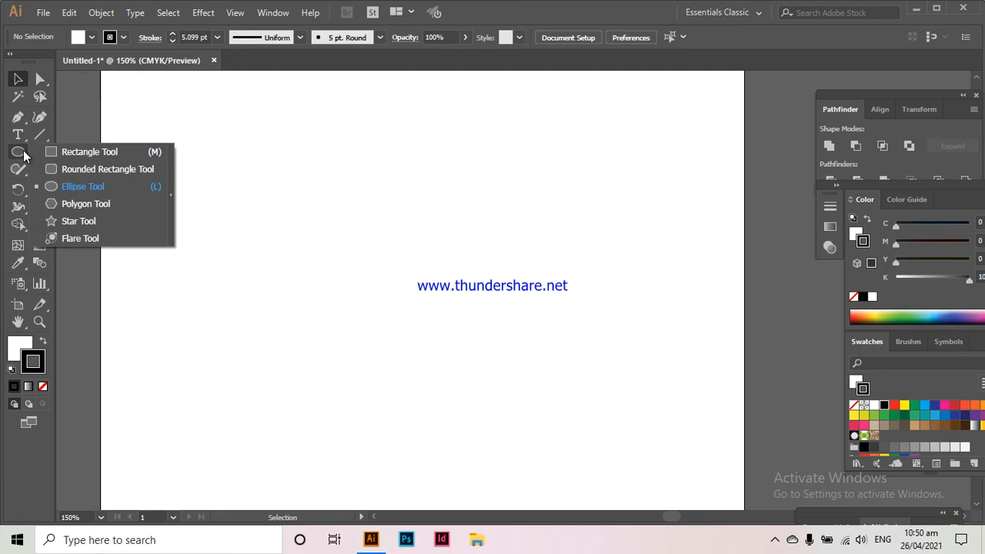
{"action": "left_click", "coordinate": [110, 203]}
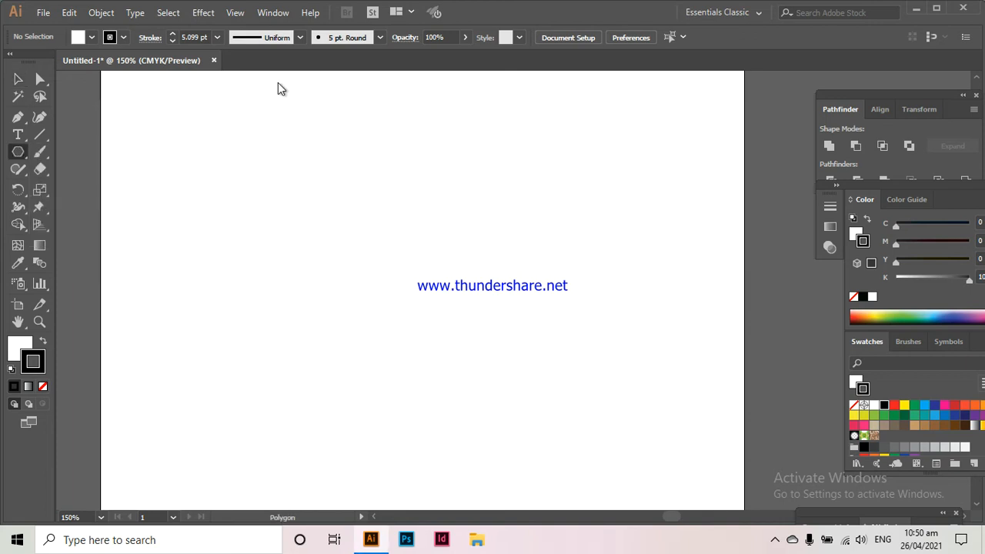
{"action": "left_click_drag", "start_coordinate": [309, 184], "coordinate": [352, 246]}
{"action": "left_click", "coordinate": [18, 79]}
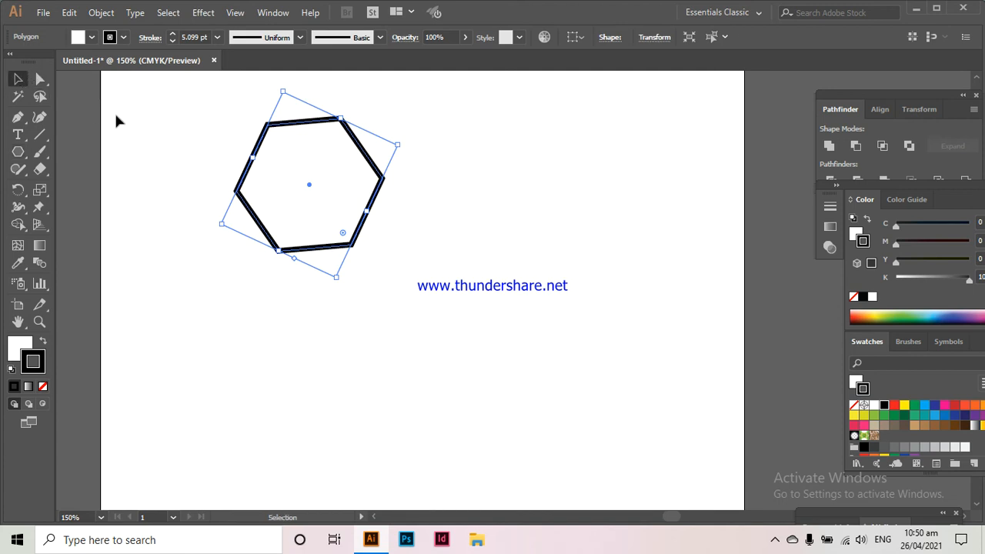
{"action": "left_click", "coordinate": [182, 158]}
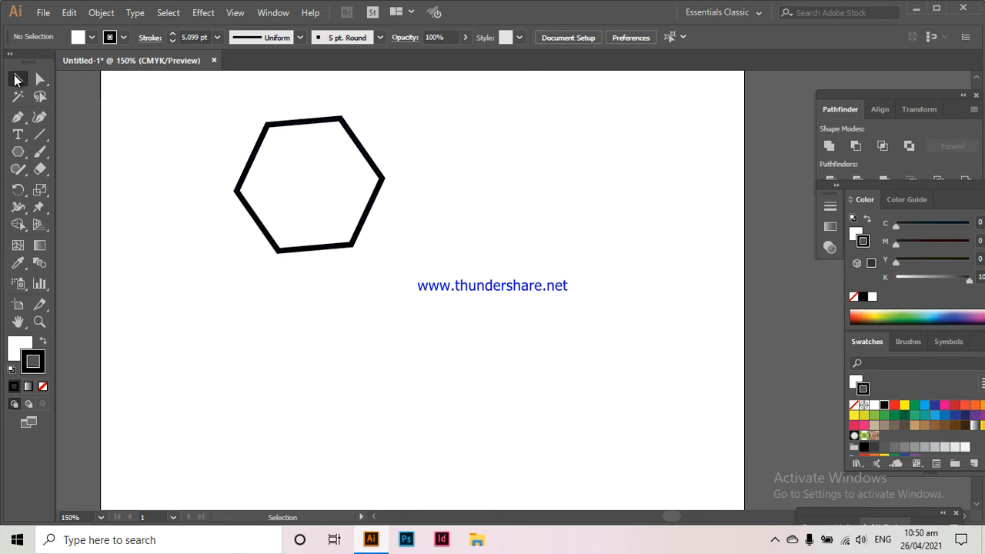
Move the hexagon about 0.89 cm to the right and 2.51 cm down, and deselect it.
{"action": "left_click_drag", "start_coordinate": [209, 140], "coordinate": [308, 204]}
{"action": "left_click", "coordinate": [407, 176]}
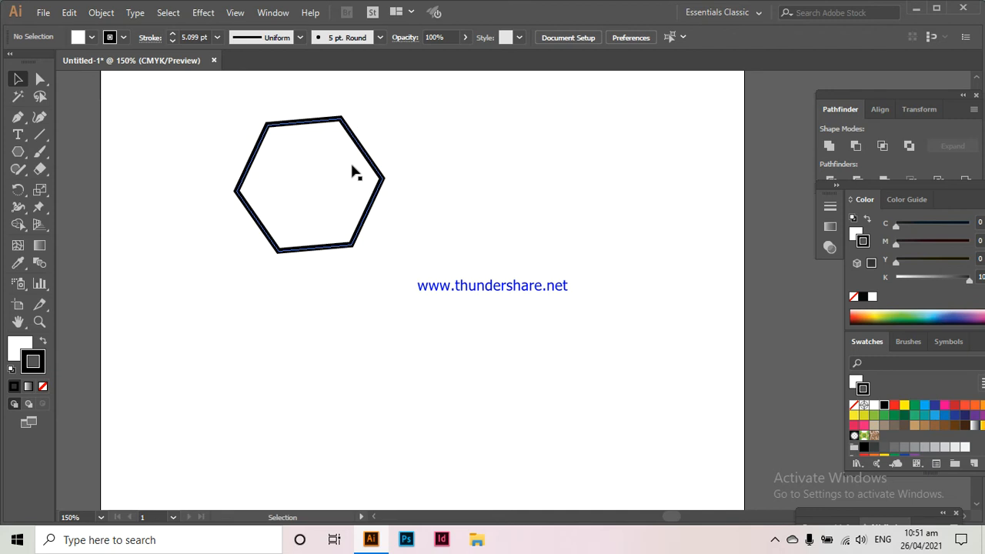
{"action": "left_click_drag", "start_coordinate": [331, 117], "coordinate": [358, 193]}
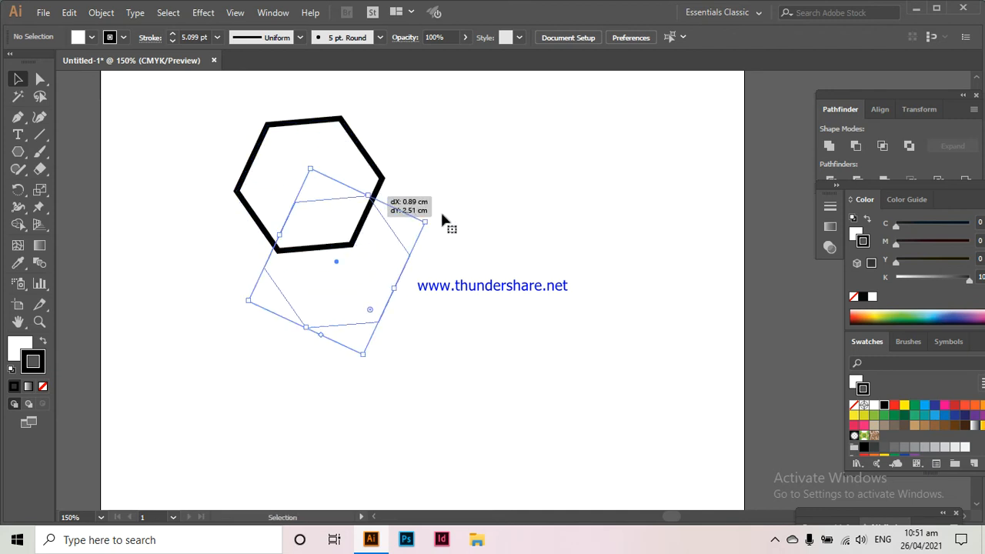
{"action": "left_click", "coordinate": [475, 214]}
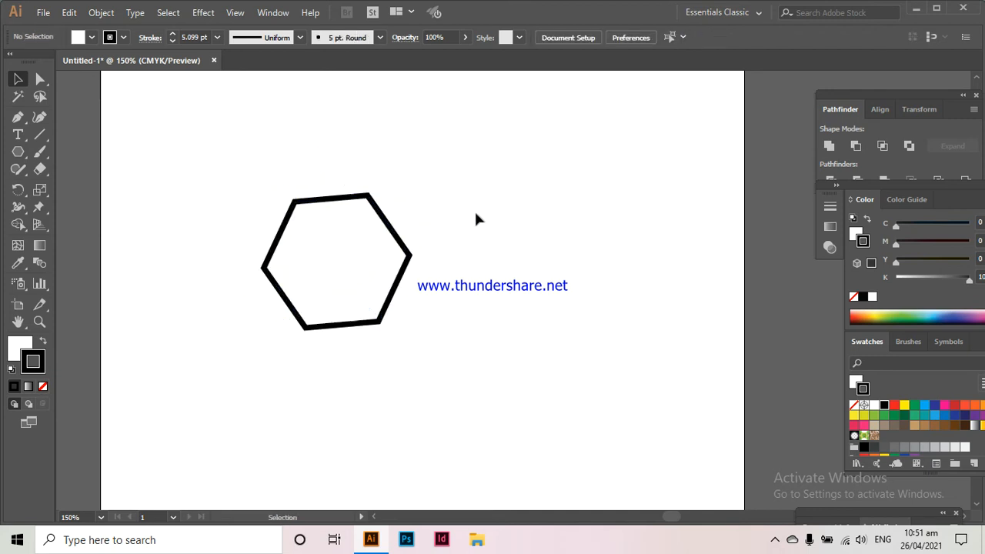
Shrink the hexagon slightly and proportionally about its centre.
{"action": "left_click", "coordinate": [388, 219]}
{"action": "mouse_move", "coordinate": [427, 219]}
{"action": "left_mouse_down"}
{"action": "mouse_move", "coordinate": [458, 209]}
{"action": "mouse_move", "coordinate": [415, 231]}
{"action": "mouse_move", "coordinate": [425, 222]}
{"action": "left_mouse_up"}
{"action": "left_click", "coordinate": [391, 220]}
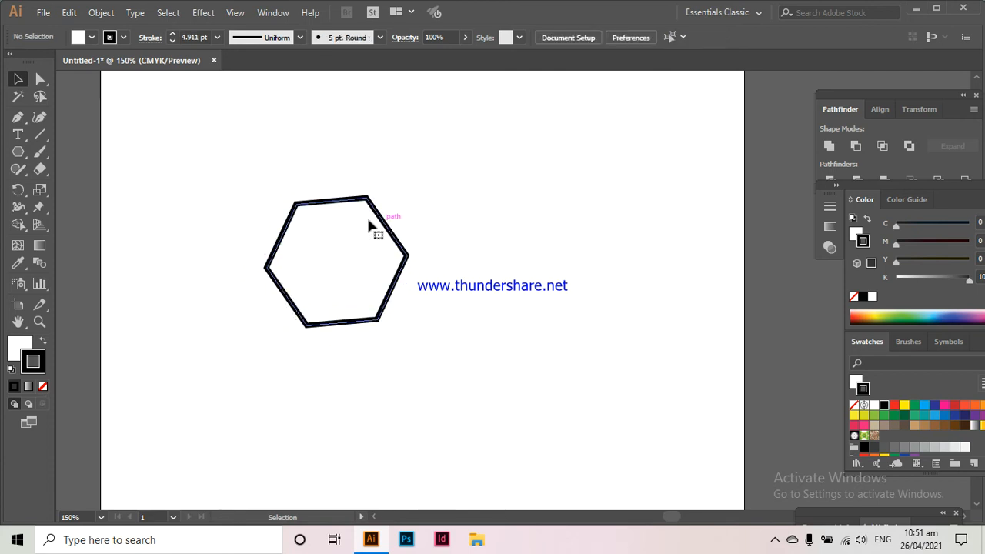
Delete the hexagon from the artboard.
{"action": "left_click", "coordinate": [392, 227]}
{"action": "left_click", "coordinate": [19, 153]}
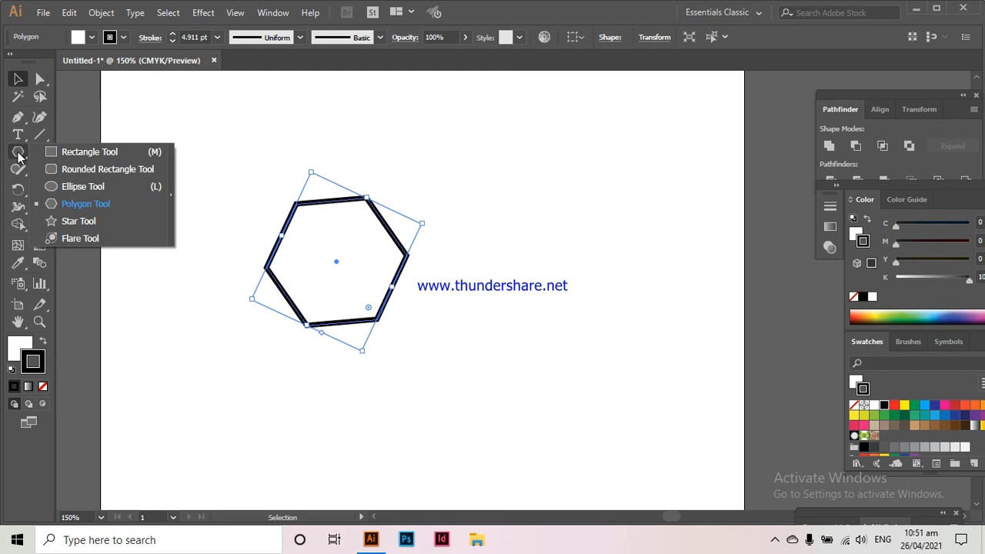
{"action": "left_click", "coordinate": [228, 140]}
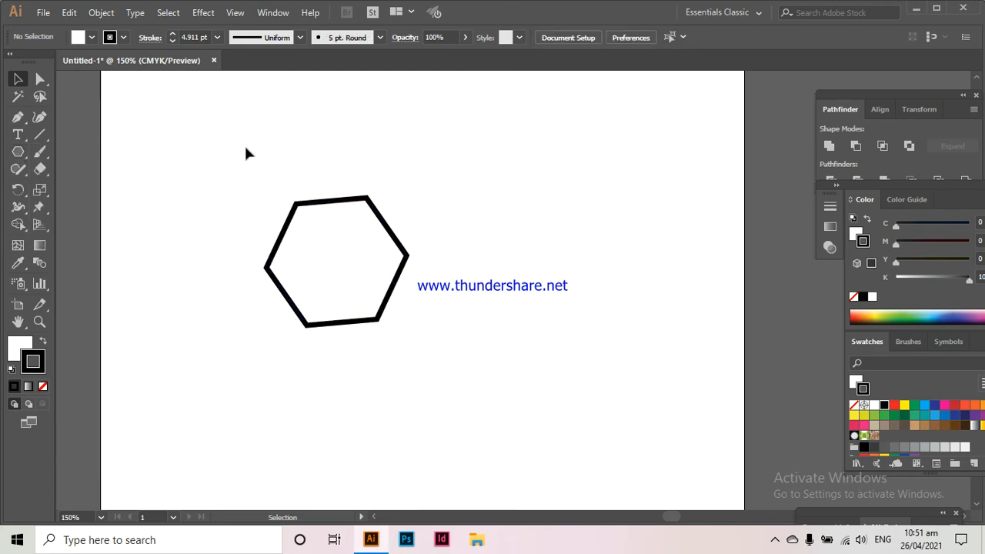
{"action": "left_click", "coordinate": [341, 201]}
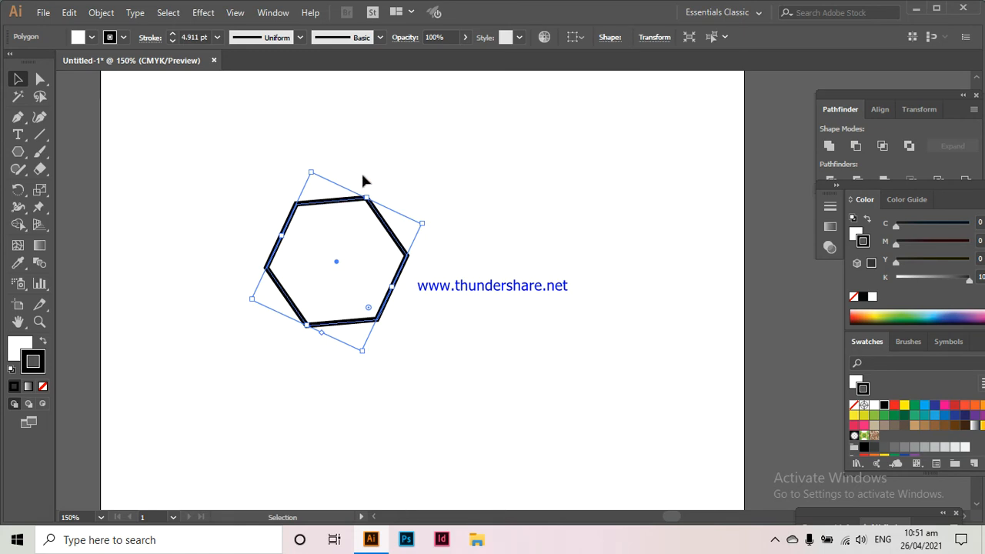
{"action": "key", "text": "Delete"}
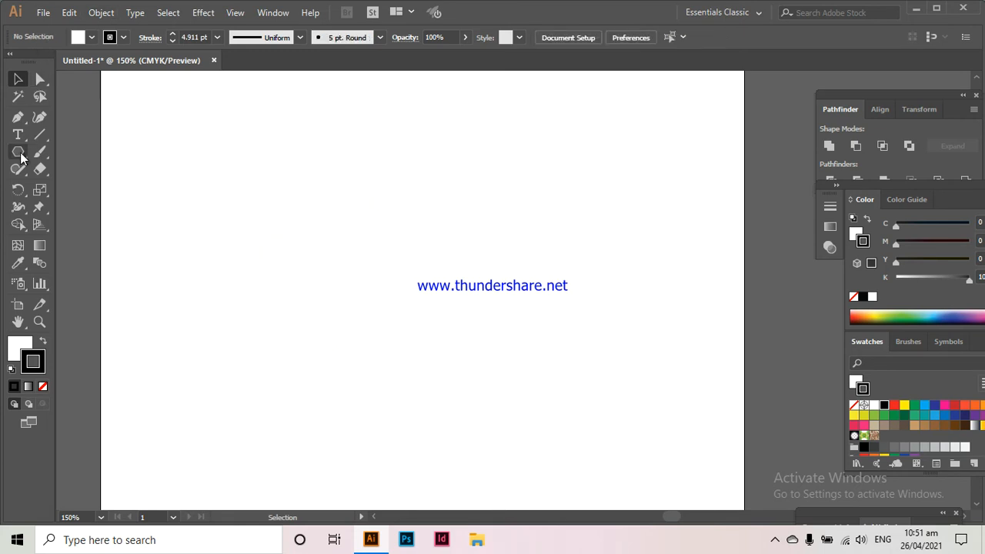
Set the default stroke weight to 0.25 pt.
{"action": "left_click", "coordinate": [217, 38]}
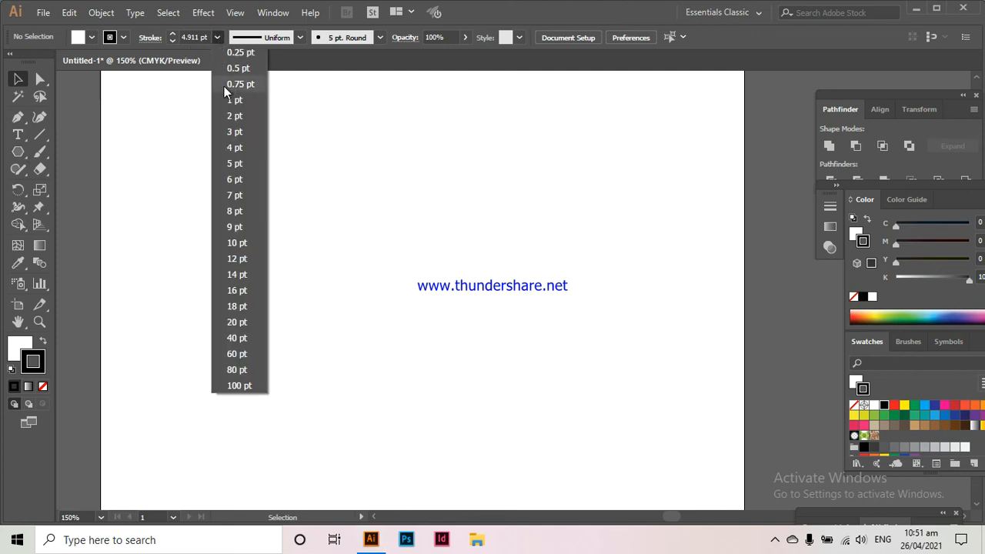
{"action": "left_click", "coordinate": [231, 52]}
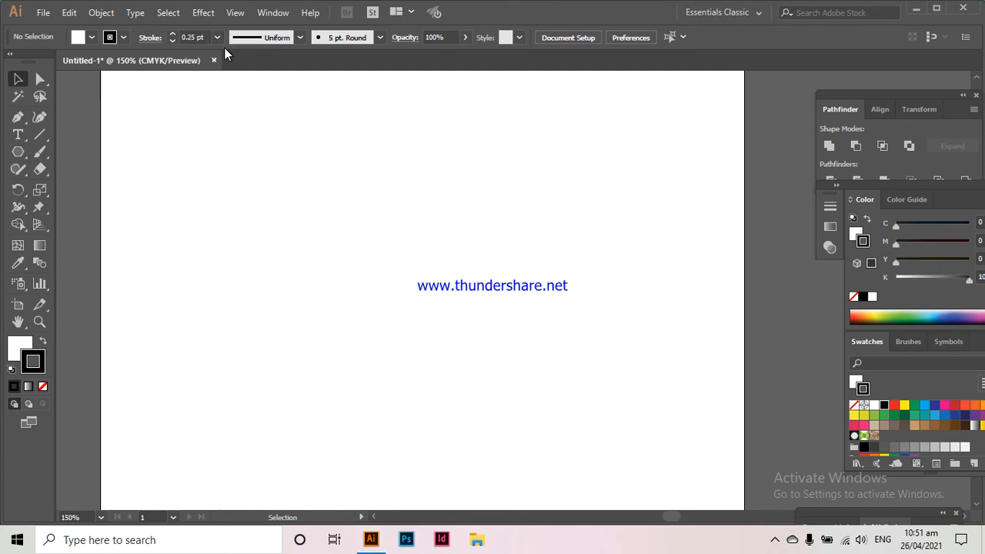
Draw a spiral series of concentric, white-filled hexagons growing outward from about 2.82 by 2.45 cm in the artboard's upper-left part, and deselect it.
{"action": "left_click", "coordinate": [19, 154]}
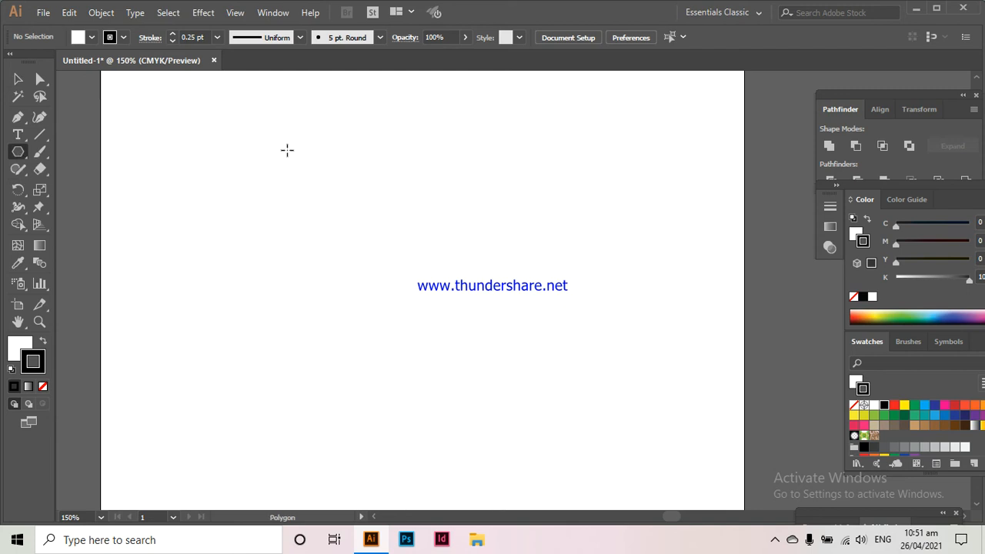
{"action": "left_click_drag", "start_coordinate": [287, 150], "coordinate": [309, 188]}
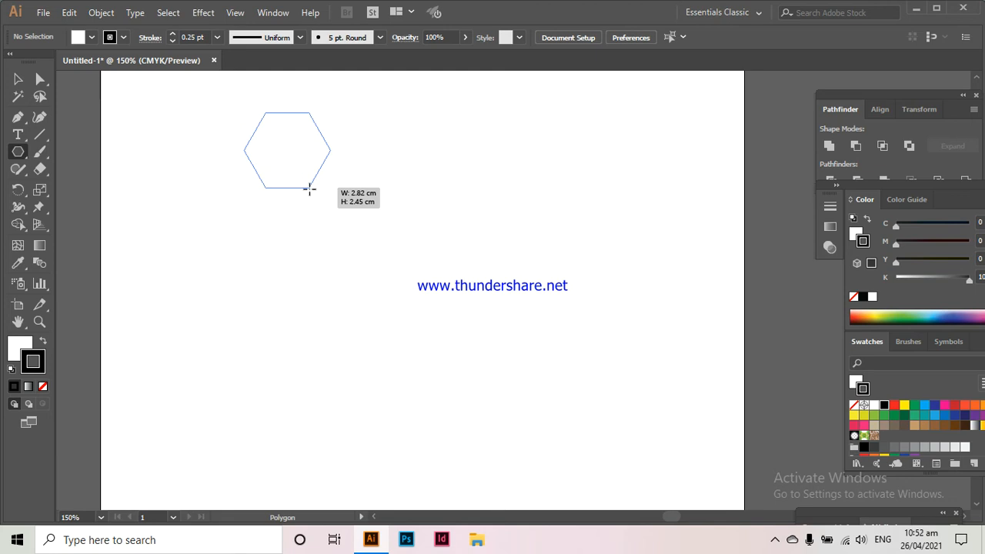
{"action": "left_click_drag", "start_coordinate": [310, 188], "coordinate": [166, 223]}
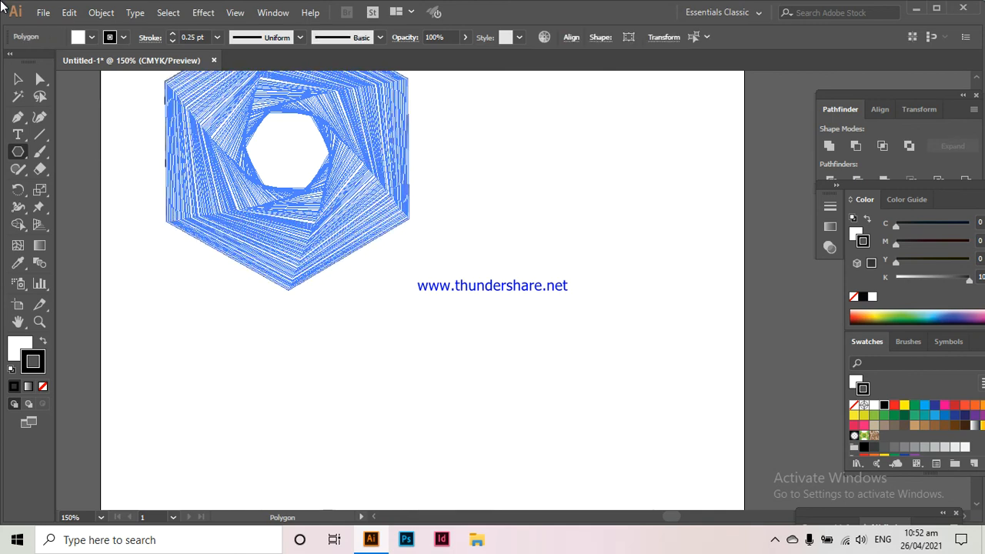
{"action": "left_click", "coordinate": [18, 79]}
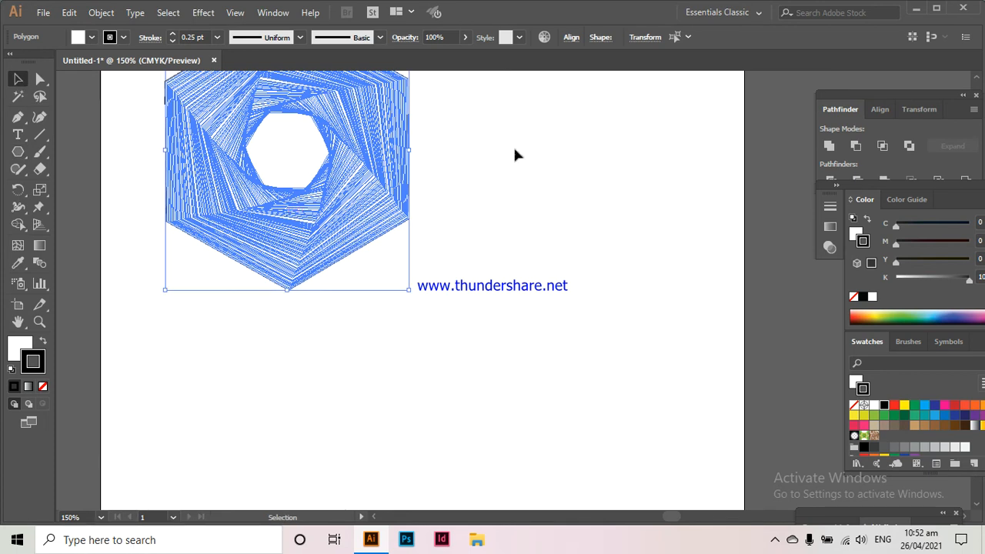
{"action": "left_click", "coordinate": [584, 206]}
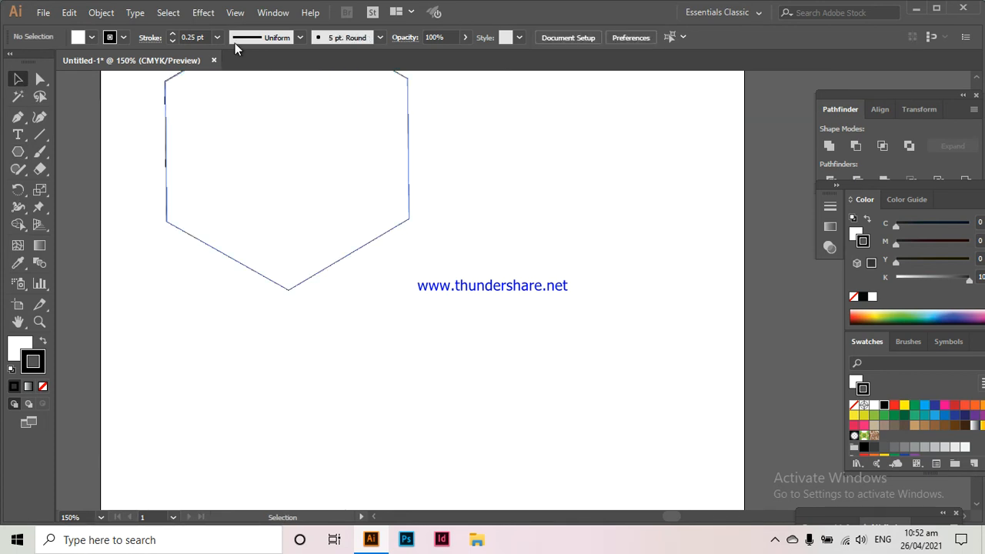
Set the default fill to None and make the stroke the active colour attribute.
{"action": "left_click", "coordinate": [17, 345]}
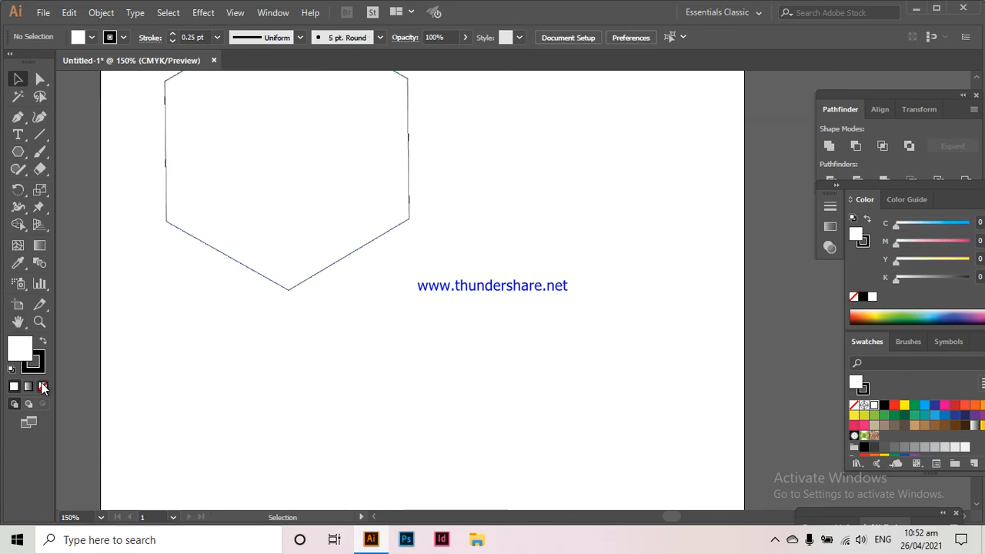
{"action": "left_click", "coordinate": [42, 387]}
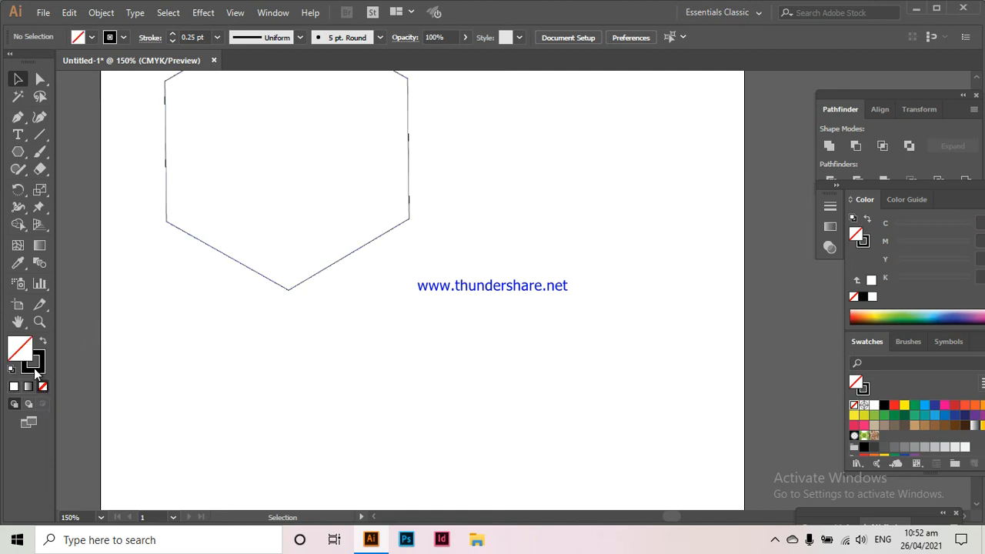
{"action": "left_click", "coordinate": [40, 368]}
Undo a trial move of the topmost hexagon and delete the whole white-filled hexagon pattern.
{"action": "left_click_drag", "start_coordinate": [326, 188], "coordinate": [351, 242]}
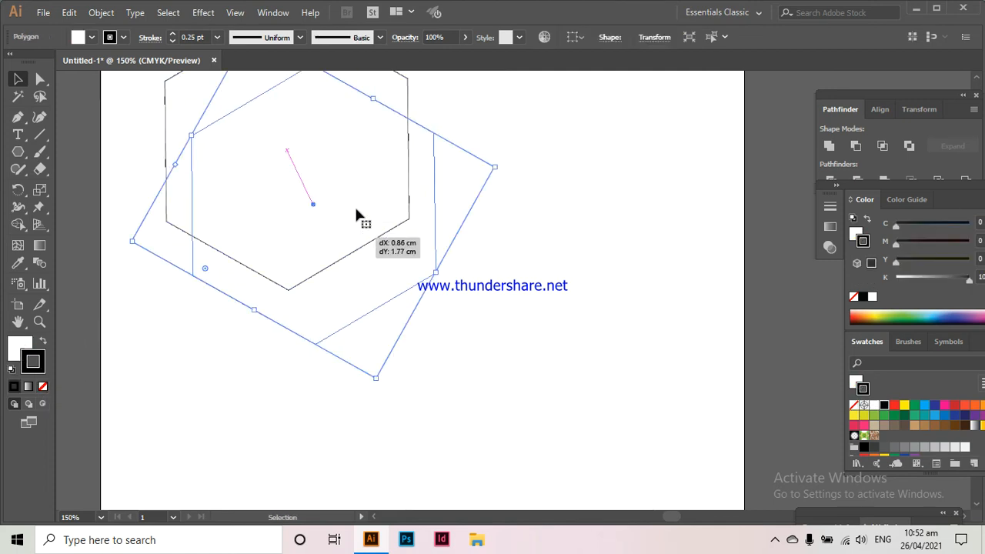
{"action": "key", "text": "ctrl+z"}
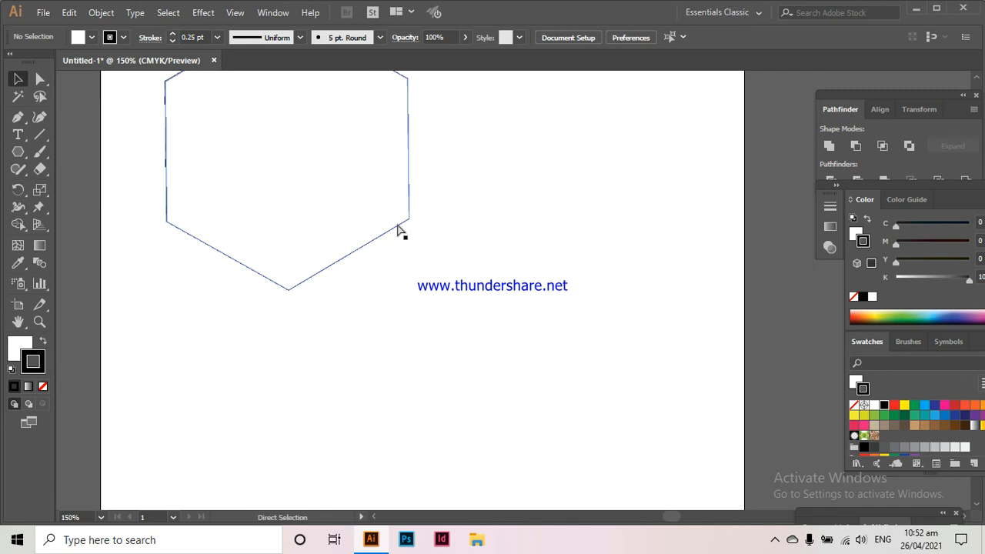
{"action": "left_click", "coordinate": [399, 229]}
{"action": "key", "text": "Delete"}
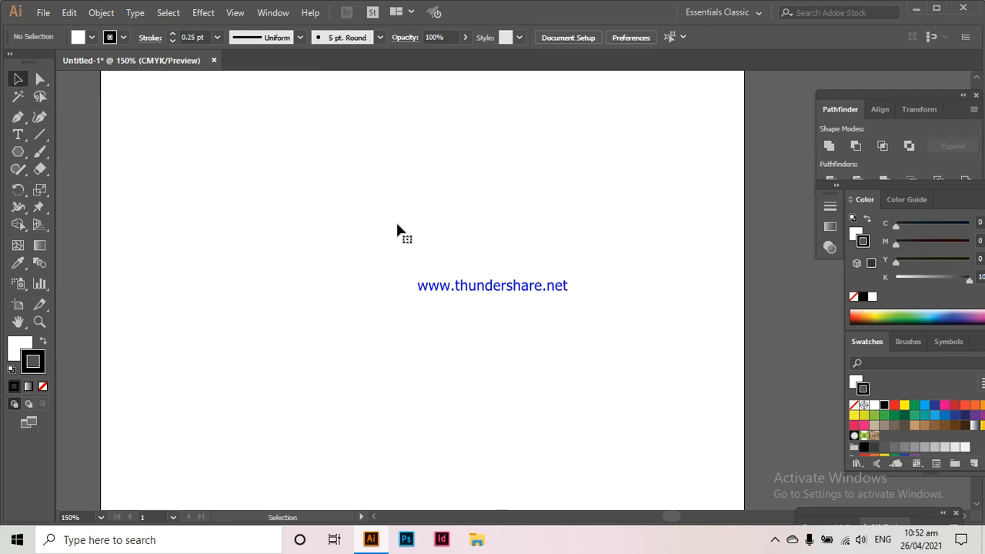
With the artboard empty, set the fill to None and keep the black stroke active.
{"action": "left_click", "coordinate": [17, 350]}
{"action": "left_click", "coordinate": [42, 386]}
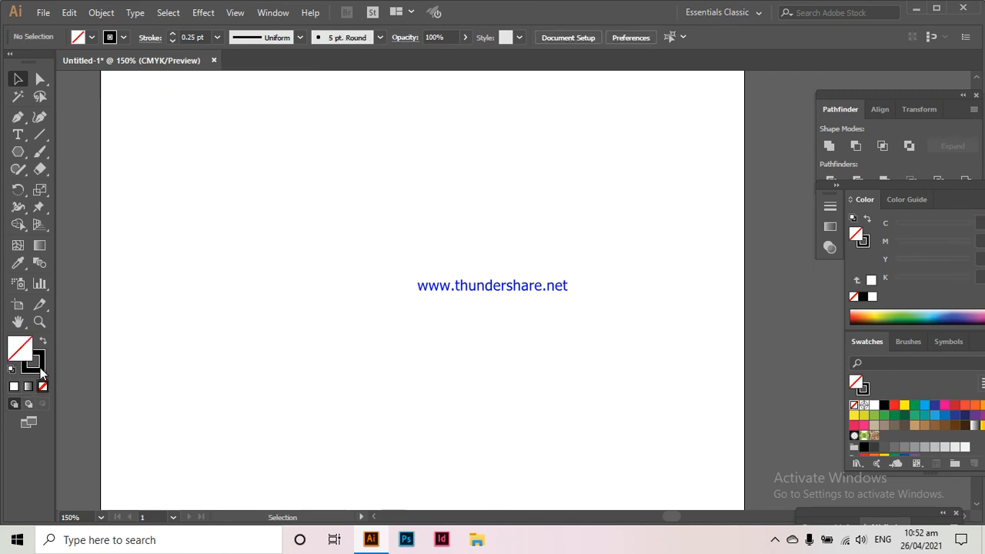
{"action": "left_click", "coordinate": [43, 371]}
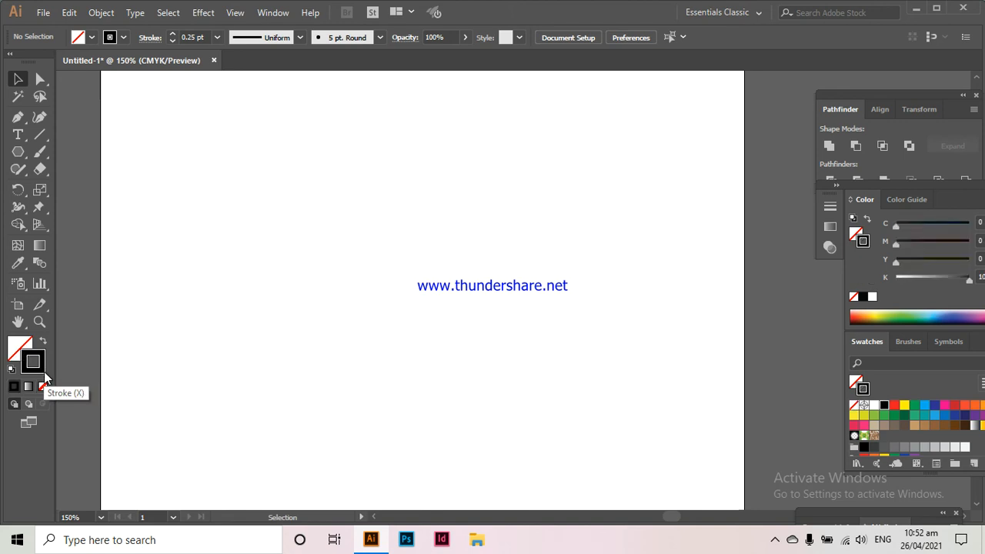
Draw a spiral series of unfilled concentric hexagons, rotating outward from about 3.4 by 3.16 cm, in the artboard's upper-left part, and deselect it.
{"action": "left_click", "coordinate": [18, 152]}
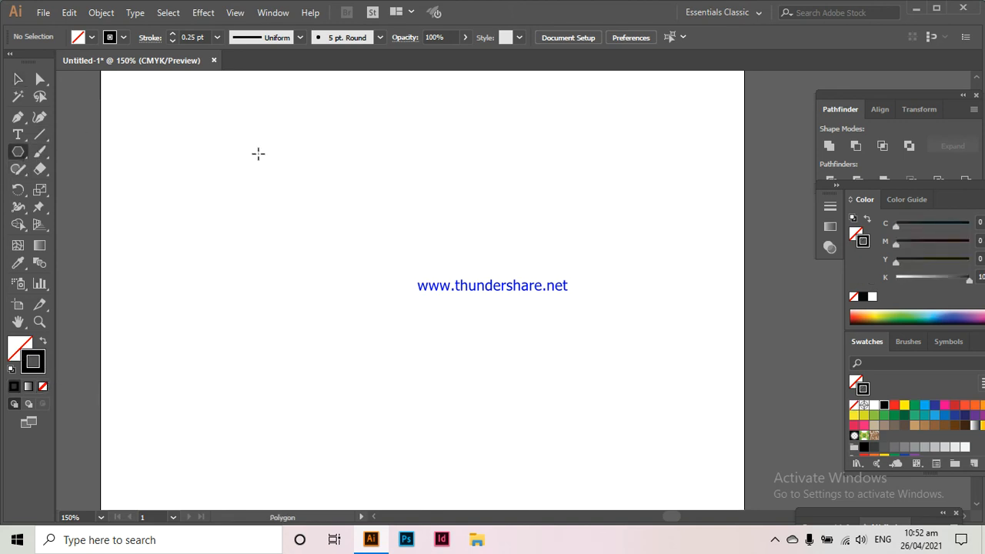
{"action": "left_click_drag", "start_coordinate": [258, 154], "coordinate": [290, 197]}
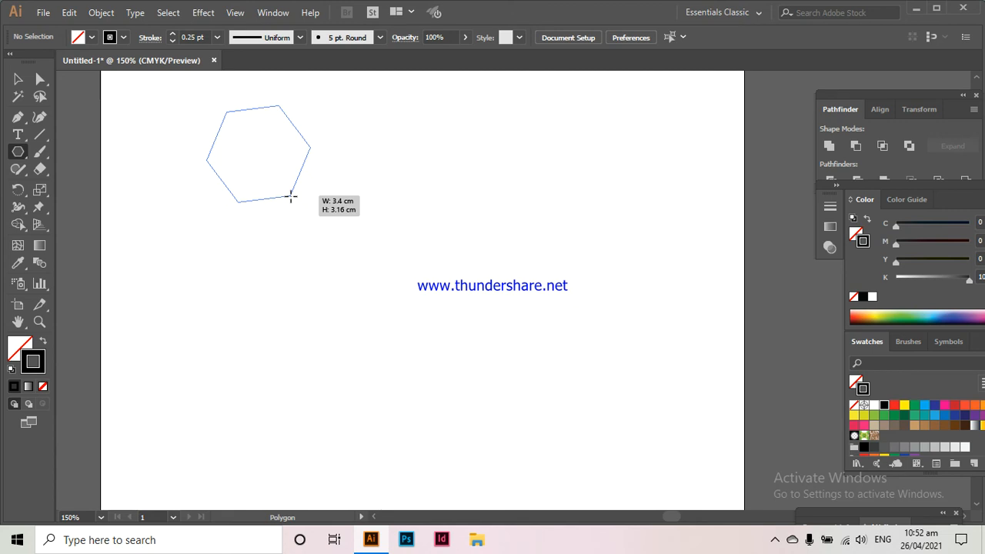
{"action": "mouse_move", "coordinate": [291, 197]}
{"action": "left_mouse_down"}
{"action": "mouse_move", "coordinate": [237, 226]}
{"action": "mouse_move", "coordinate": [148, 234]}
{"action": "left_mouse_up"}
{"action": "key", "text": "v"}
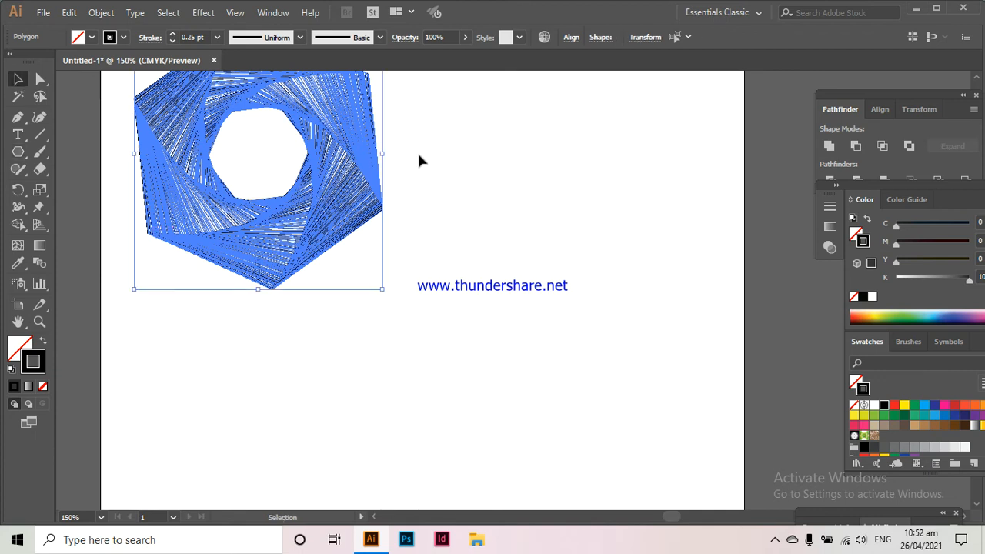
{"action": "left_click", "coordinate": [267, 183]}
Try moving one hexagon about 2.26 cm to the right and 4.25 cm down out of the spiral, and undo the move.
{"action": "left_click_drag", "start_coordinate": [247, 108], "coordinate": [311, 232]}
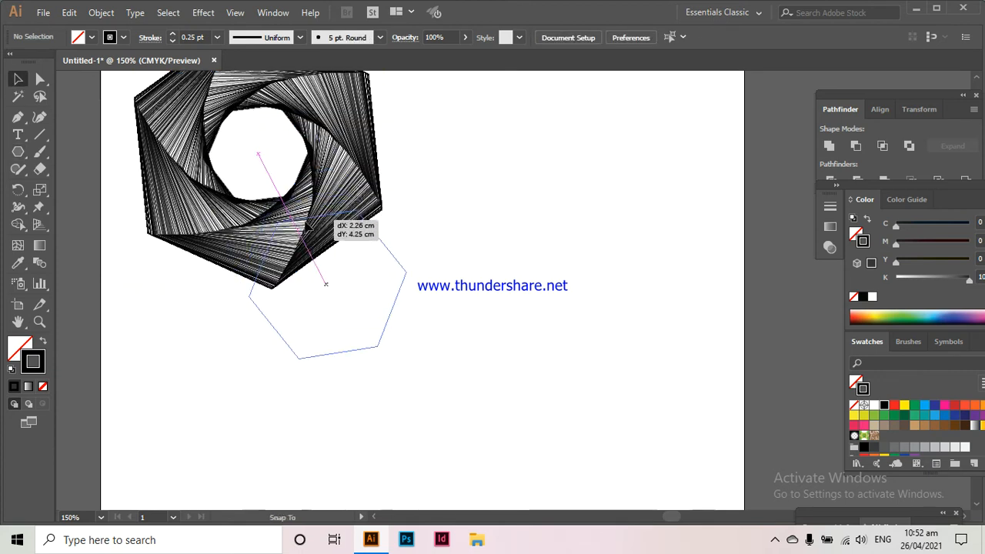
{"action": "key", "text": "a"}
{"action": "key", "text": "ctrl+a"}
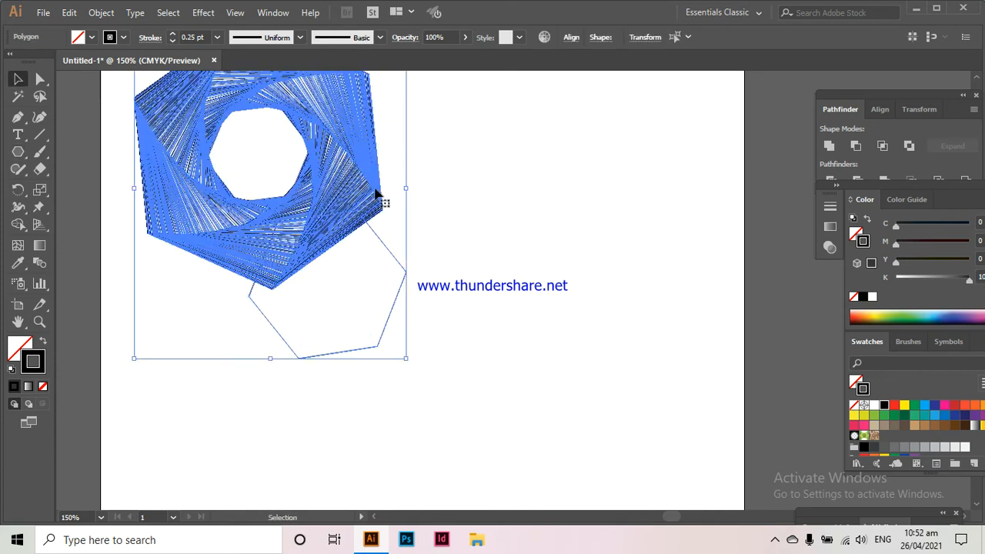
{"action": "key", "text": "a"}
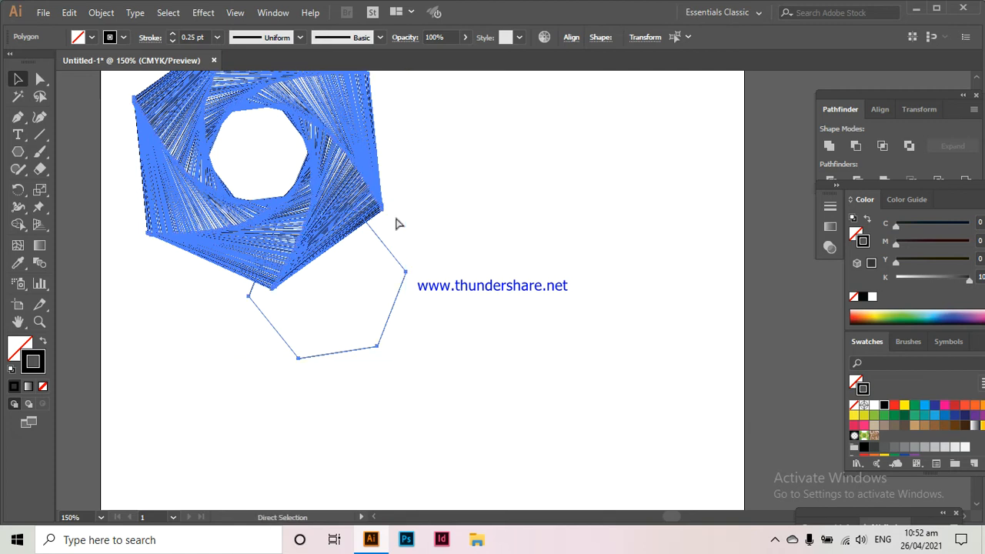
{"action": "key", "text": "ctrl+z"}
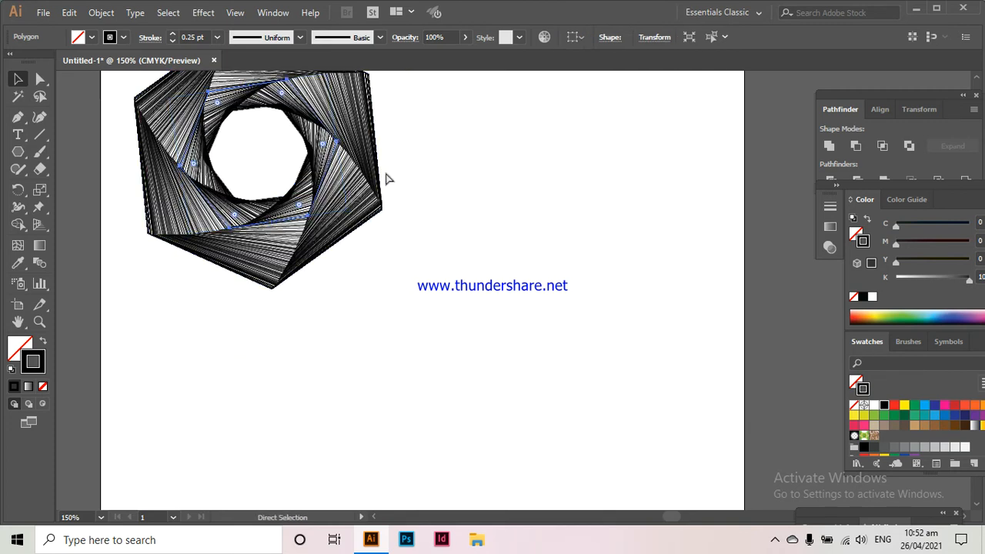
Try to group all the hexagons of the spiral pattern, and deselect them.
{"action": "key", "text": "ctrl+a"}
{"action": "key", "text": "v"}
{"action": "key", "text": "a"}
{"action": "key", "text": "g"}
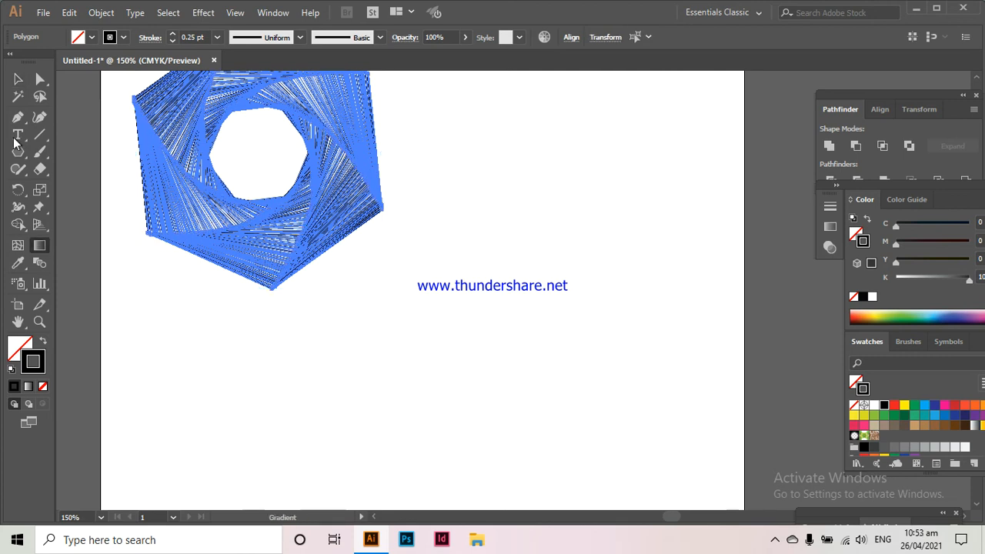
{"action": "left_click", "coordinate": [18, 79]}
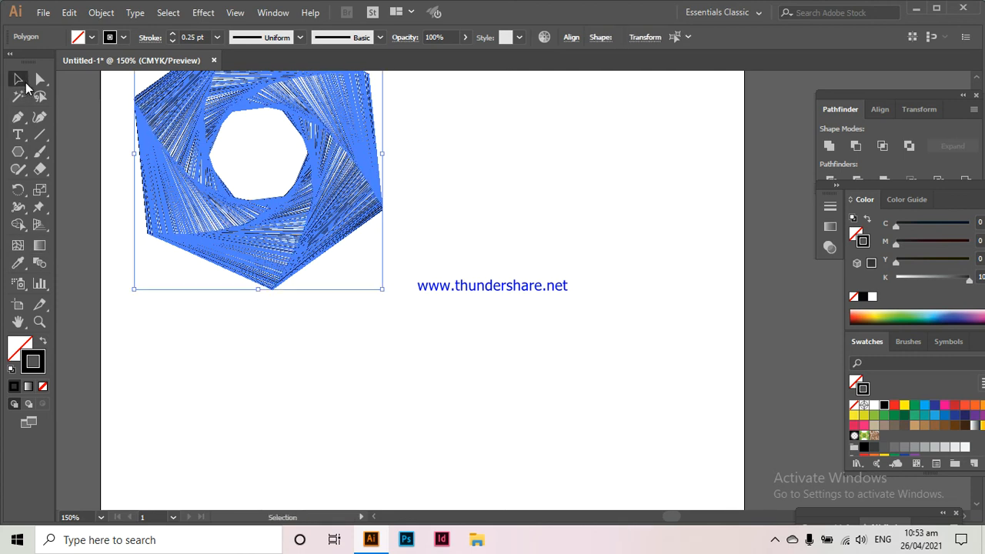
{"action": "double_click", "coordinate": [194, 121]}
{"action": "double_click", "coordinate": [400, 117]}
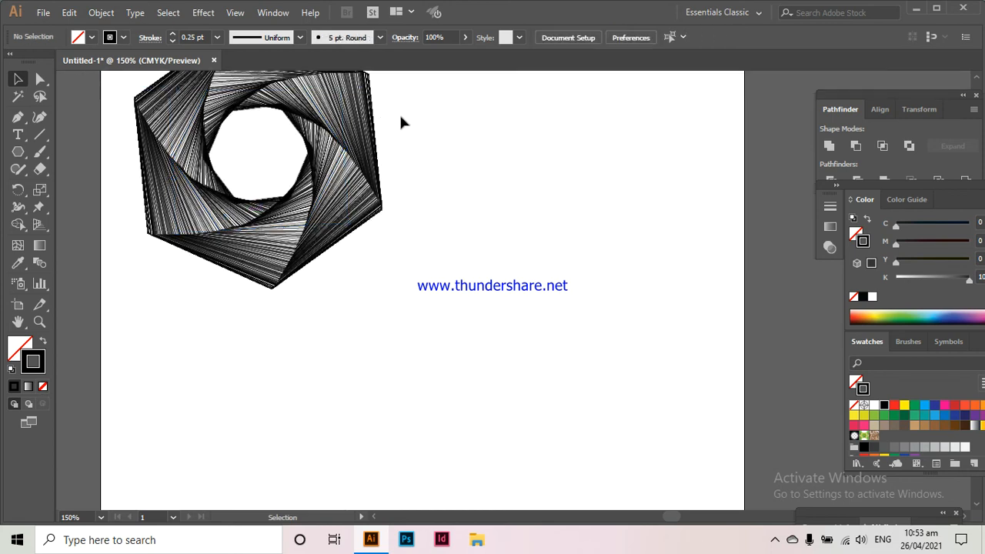
Try moving a single inner hexagon down and to the right to test the grouping, and undo the move.
{"action": "key", "text": "a"}
{"action": "left_click_drag", "start_coordinate": [314, 125], "coordinate": [387, 206]}
{"action": "key", "text": "v"}
{"action": "key", "text": "a"}
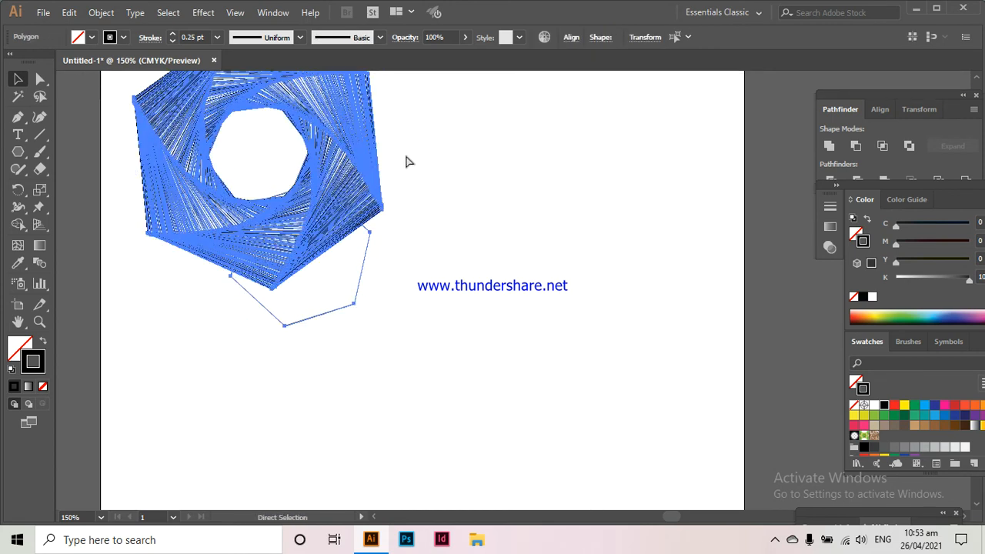
{"action": "key", "text": "ctrl+z"}
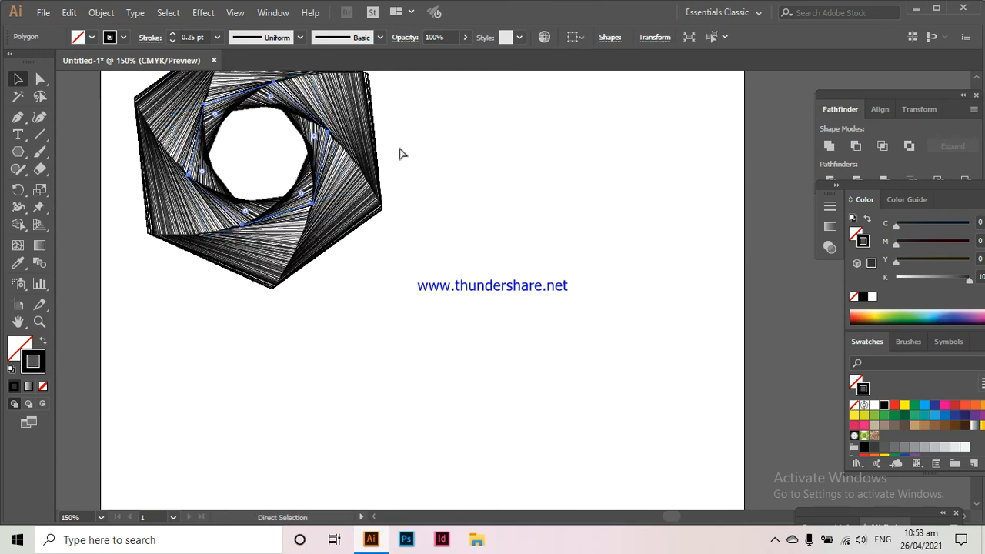
Group all the hexagons of the spiral pattern into one object and deselect it.
{"action": "key", "text": "ctrl+a"}
{"action": "key", "text": "a"}
{"action": "key", "text": "v"}
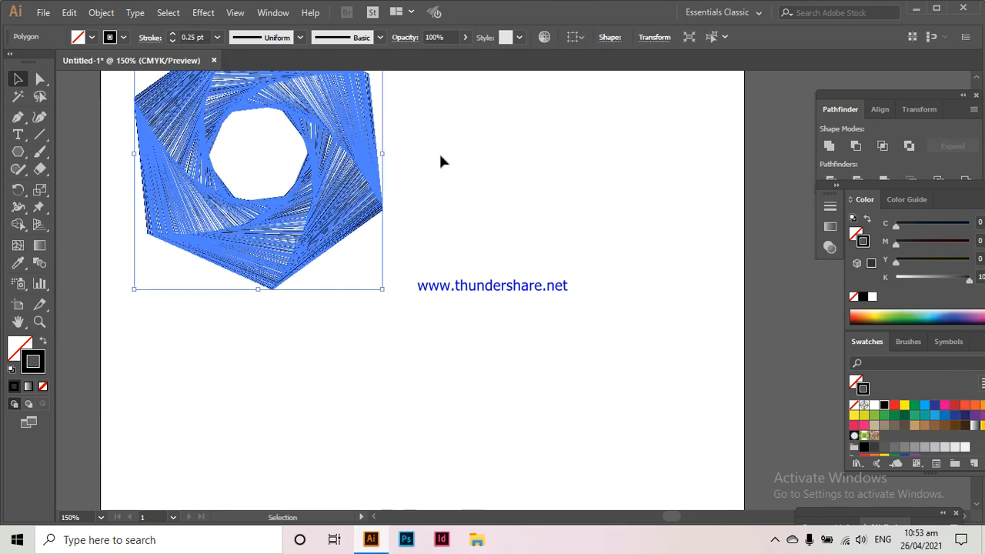
{"action": "left_click", "coordinate": [439, 156]}
Move the whole spiral pattern to the middle of the artboard and deselect it.
{"action": "left_click_drag", "start_coordinate": [315, 118], "coordinate": [486, 275]}
{"action": "left_click", "coordinate": [576, 200]}
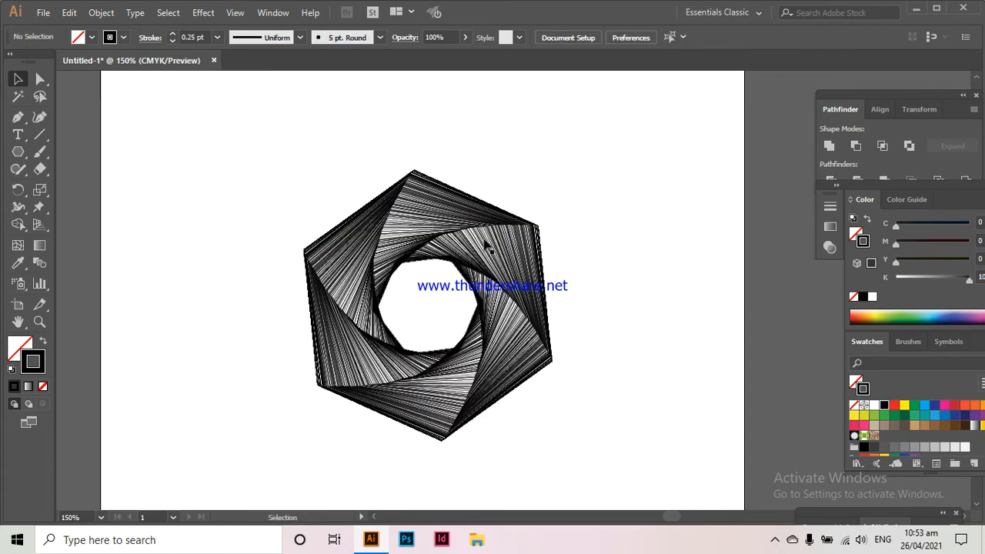
{"action": "left_click_drag", "start_coordinate": [525, 165], "coordinate": [432, 303]}
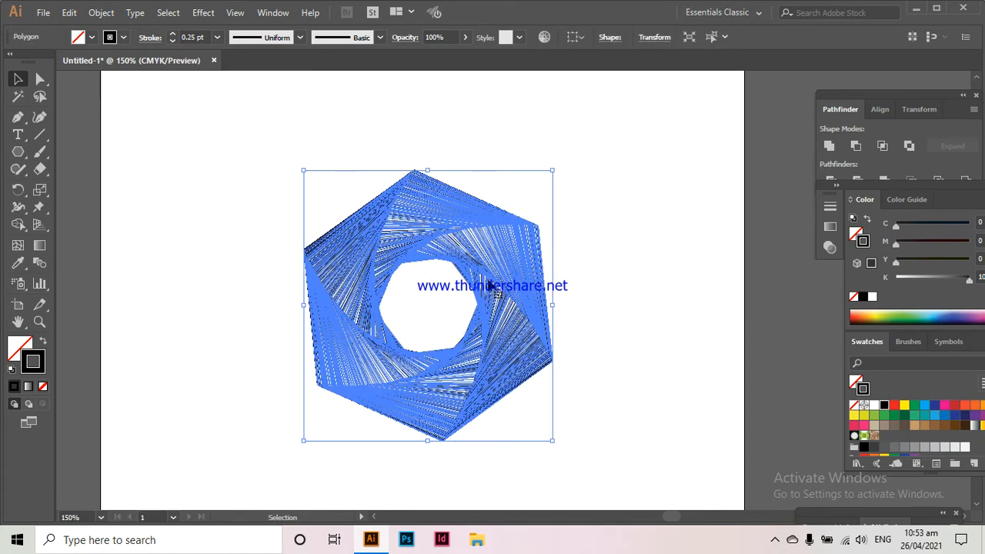
{"action": "scroll", "coordinate": [506, 265], "scroll_direction": "down", "scroll_amount": 1}
{"action": "left_click", "coordinate": [576, 234]}
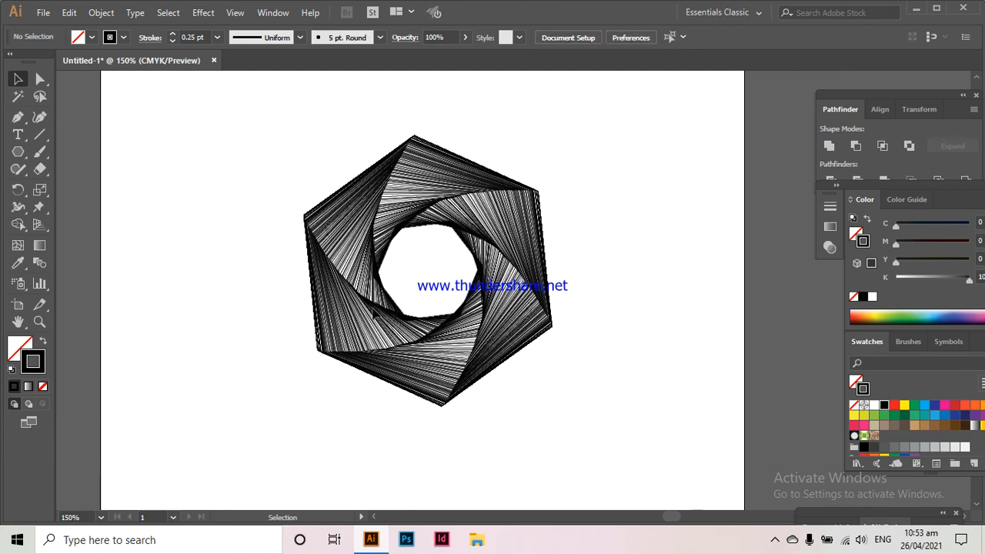
Recolour the spiral pattern's stroke to red (ff0000) and deselect it.
{"action": "left_click", "coordinate": [460, 185]}
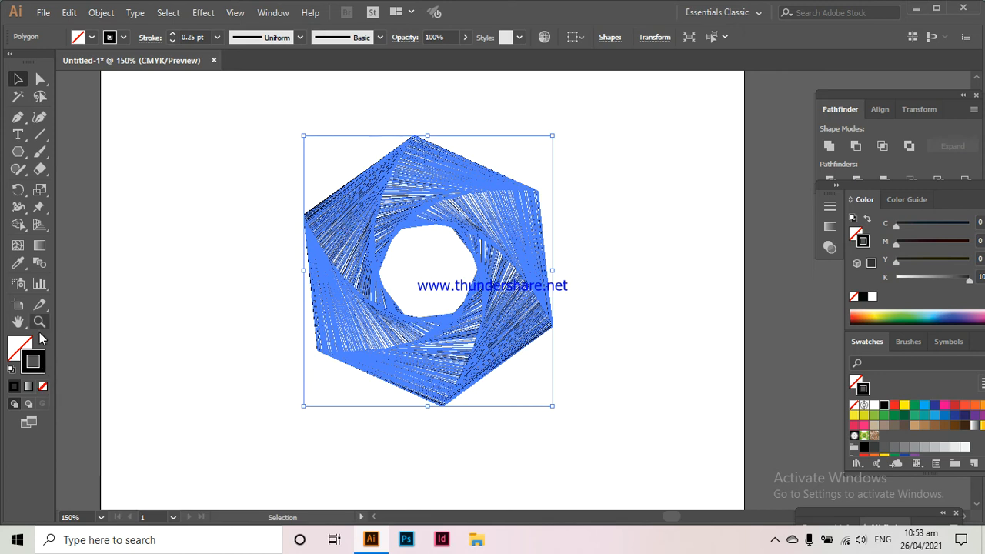
{"action": "double_click", "coordinate": [34, 362]}
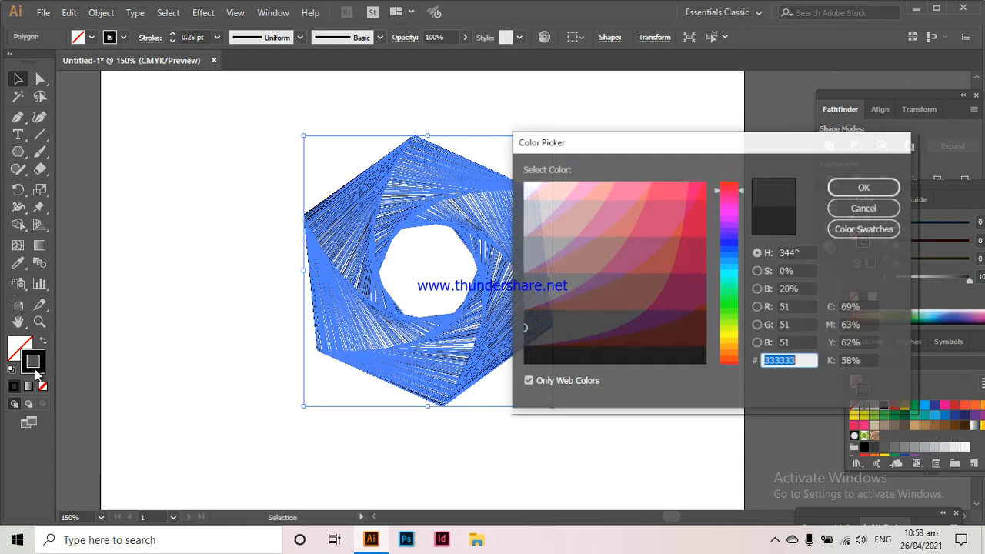
{"action": "left_click", "coordinate": [731, 245]}
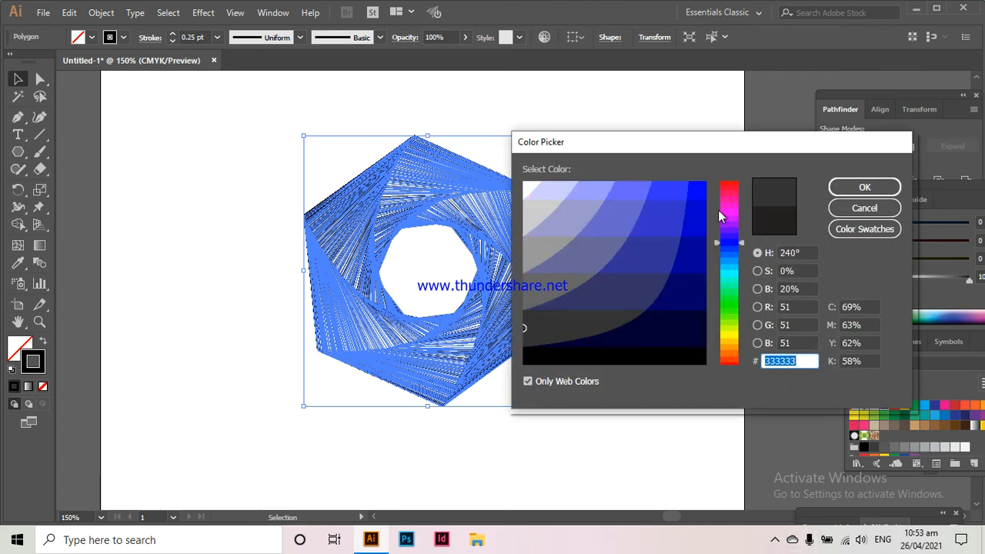
{"action": "left_click", "coordinate": [730, 187]}
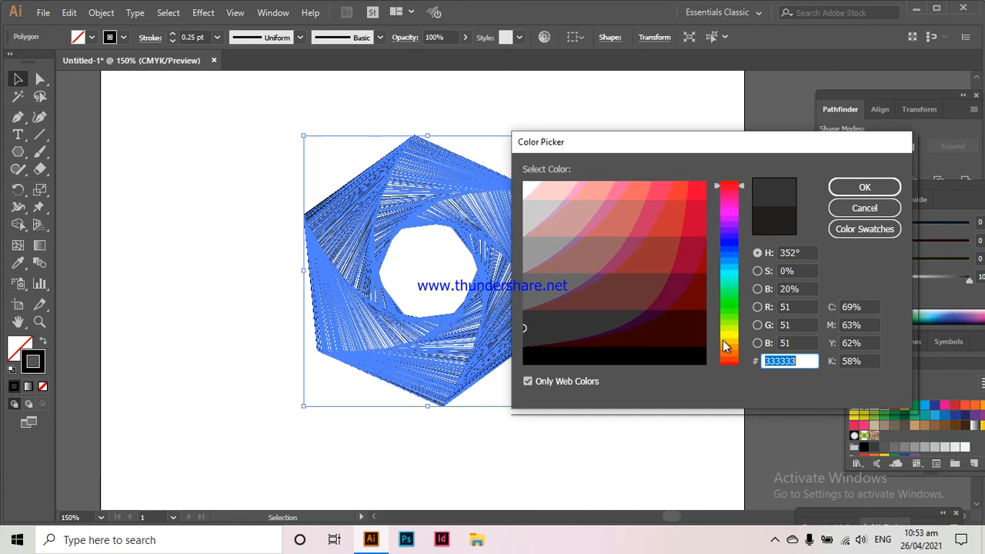
{"action": "left_click", "coordinate": [730, 368]}
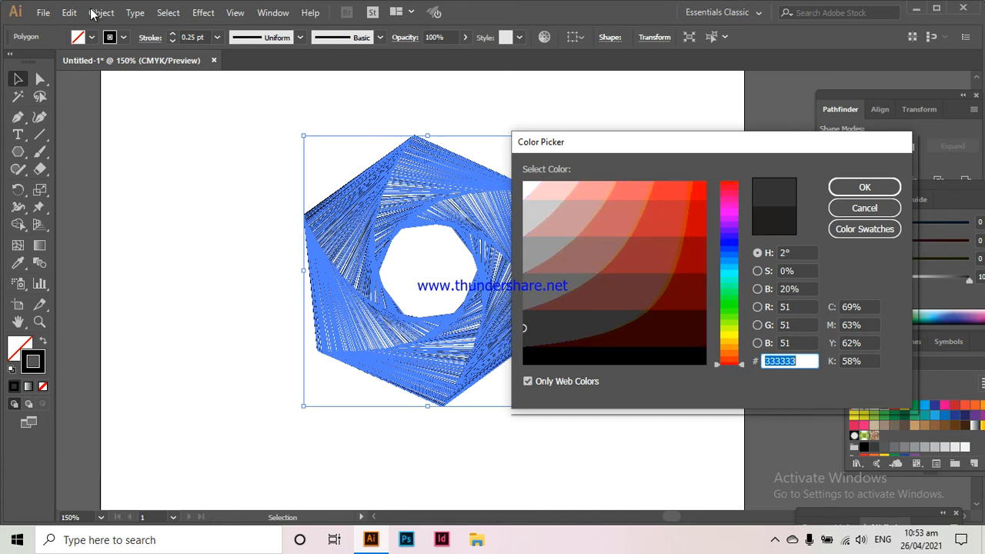
{"action": "left_click", "coordinate": [700, 185]}
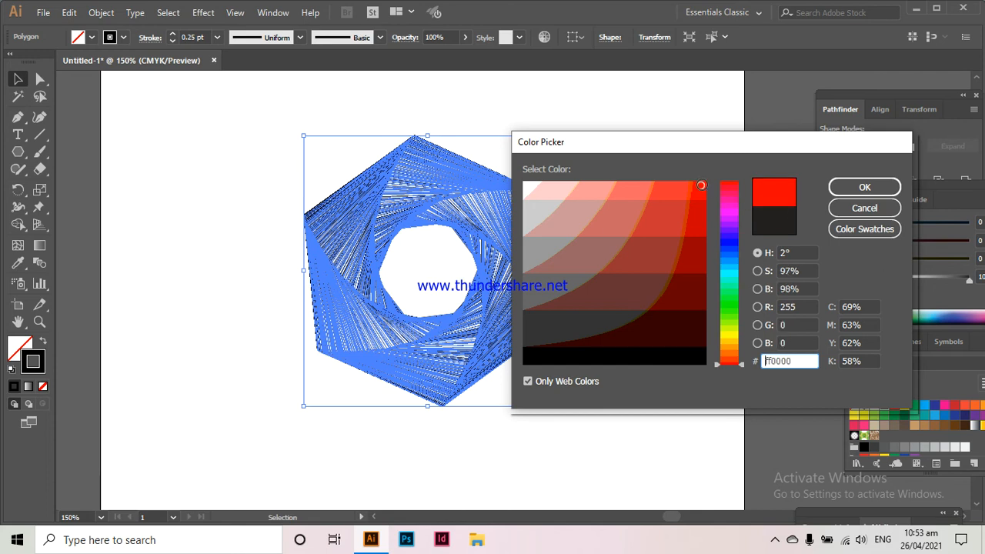
{"action": "left_click", "coordinate": [840, 192]}
{"action": "left_click", "coordinate": [664, 220]}
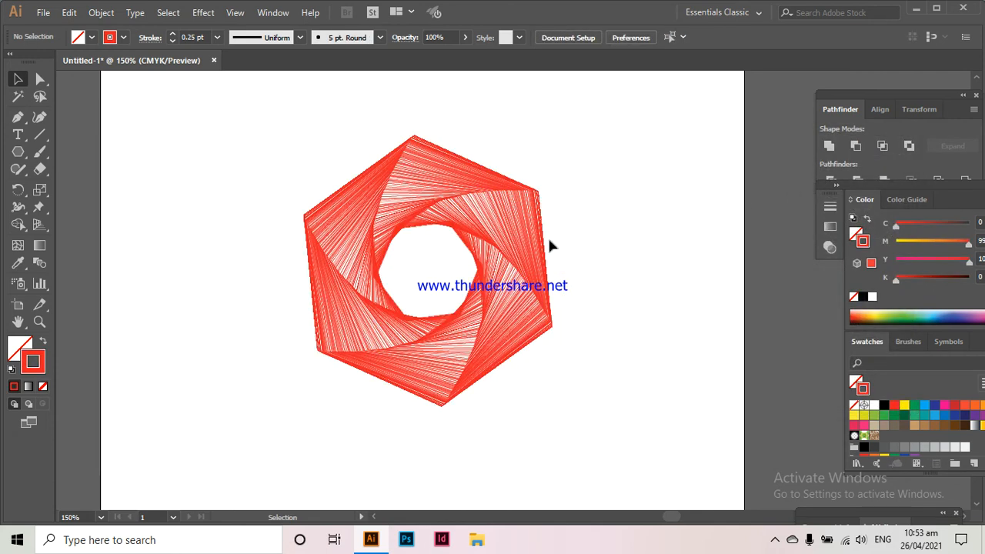
Draw a circle about 2.47 cm across inside the central opening of the spiral pattern.
{"action": "scroll", "coordinate": [482, 295], "scroll_direction": "up", "scroll_amount": 2}
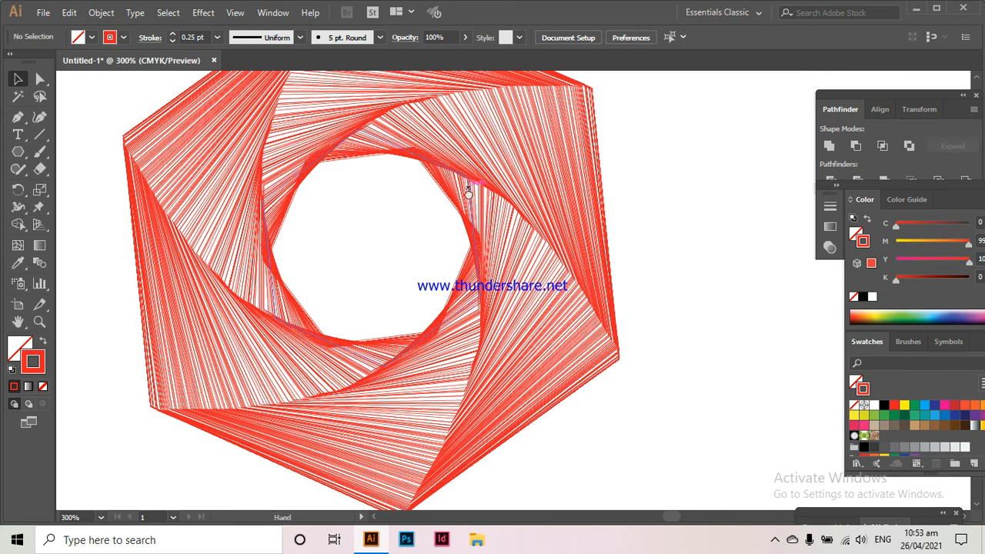
{"action": "left_click_drag", "start_coordinate": [470, 190], "coordinate": [481, 236]}
{"action": "scroll", "coordinate": [482, 236], "scroll_direction": "down", "scroll_amount": 1}
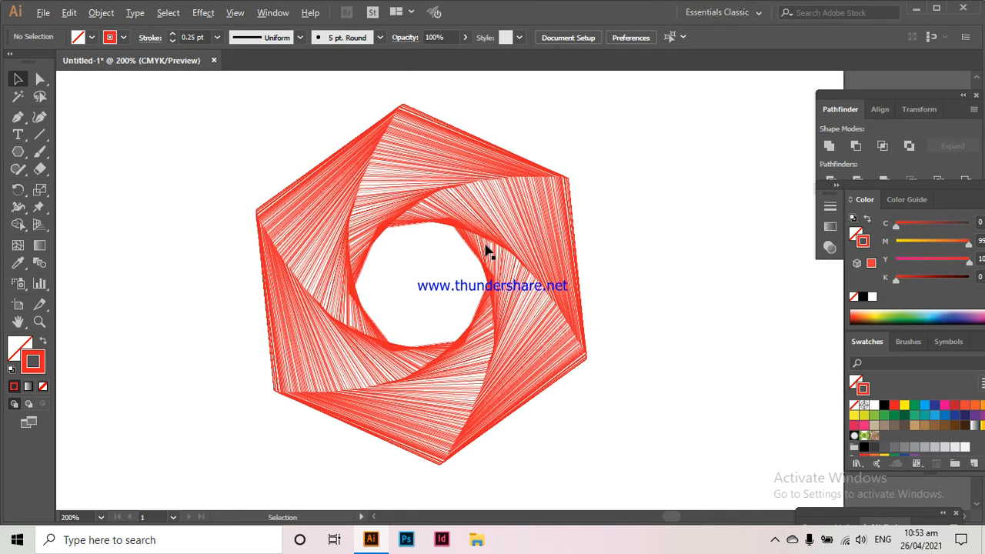
{"action": "scroll", "coordinate": [465, 254], "scroll_direction": "up", "scroll_amount": 1}
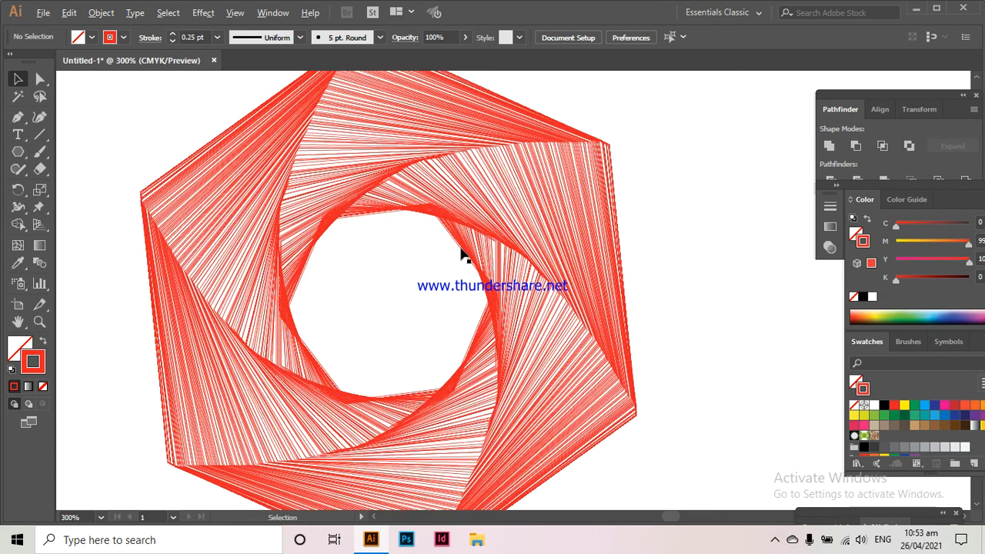
{"action": "scroll", "coordinate": [465, 254], "scroll_direction": "down", "scroll_amount": 2}
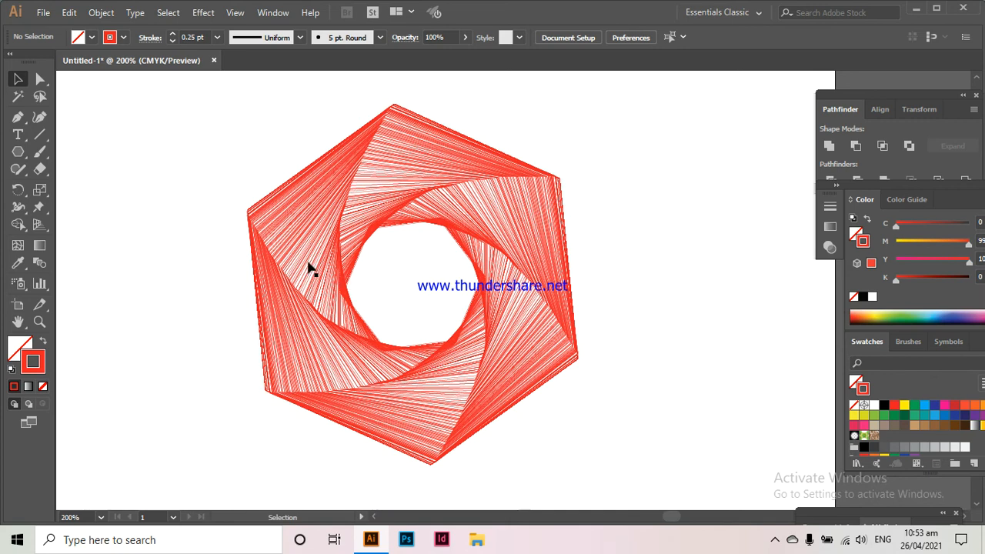
{"action": "left_click_drag", "start_coordinate": [15, 157], "coordinate": [75, 186]}
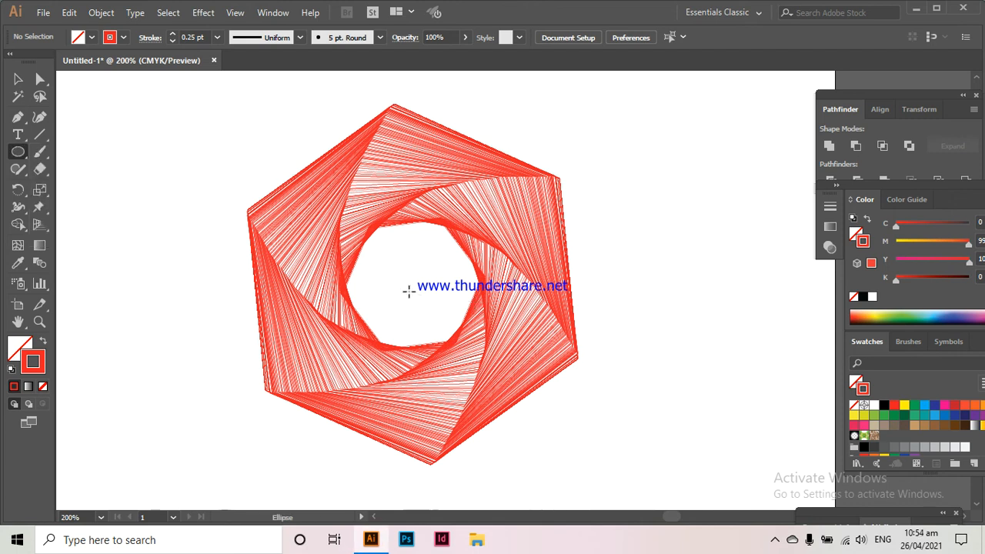
{"action": "left_click_drag", "start_coordinate": [412, 281], "coordinate": [435, 332]}
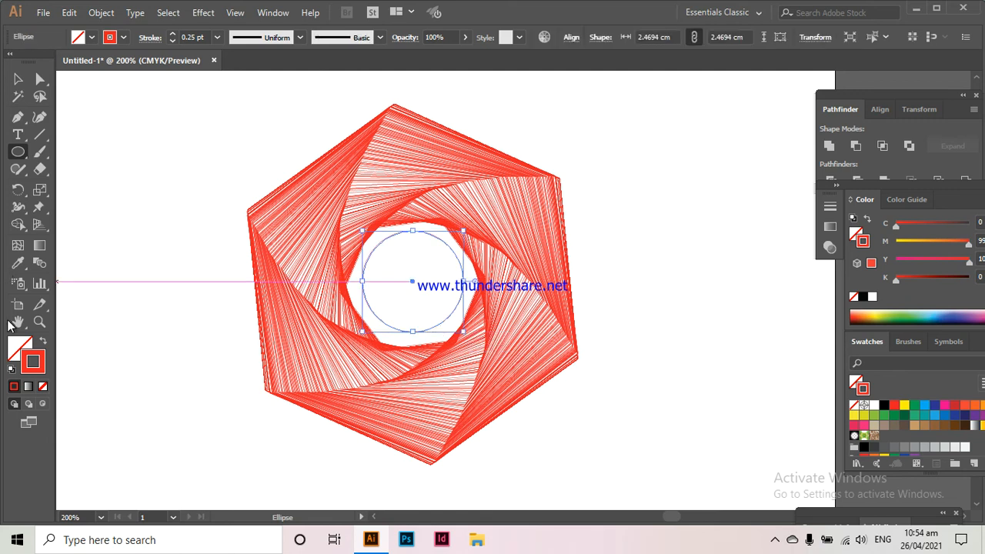
Give the central circle a black (000000) stroke with a weight of 6 pt and deselect it.
{"action": "double_click", "coordinate": [37, 363]}
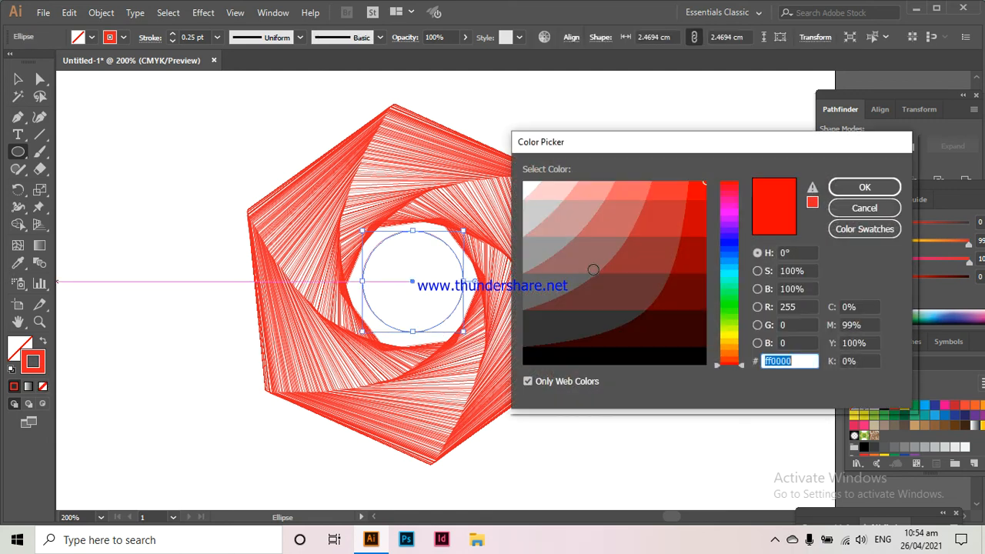
{"action": "left_click", "coordinate": [612, 359]}
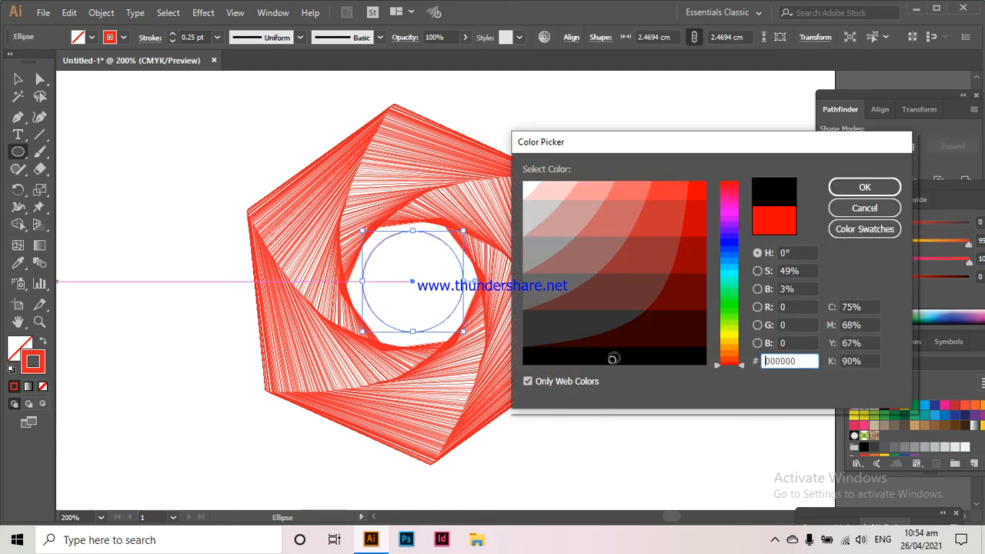
{"action": "left_click", "coordinate": [864, 188]}
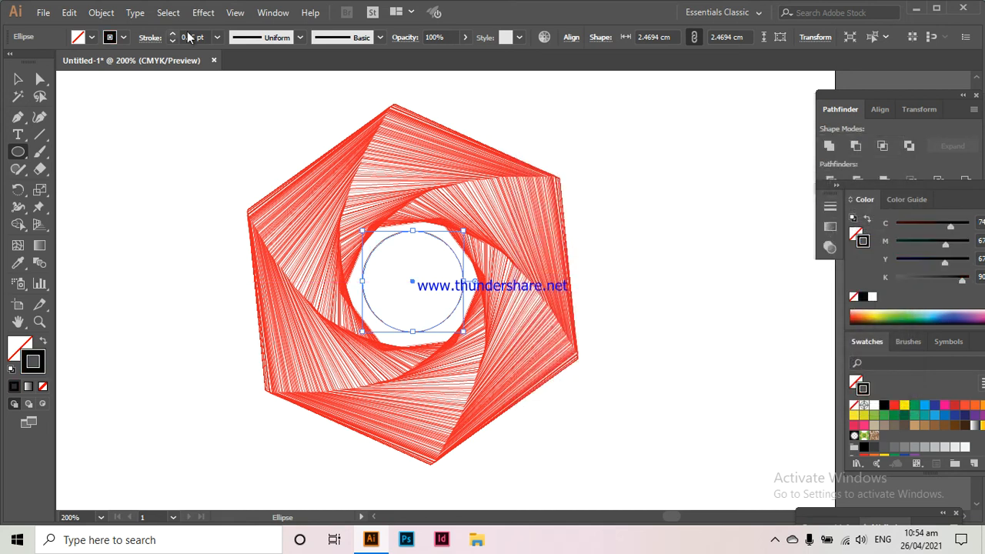
{"action": "left_click", "coordinate": [218, 37]}
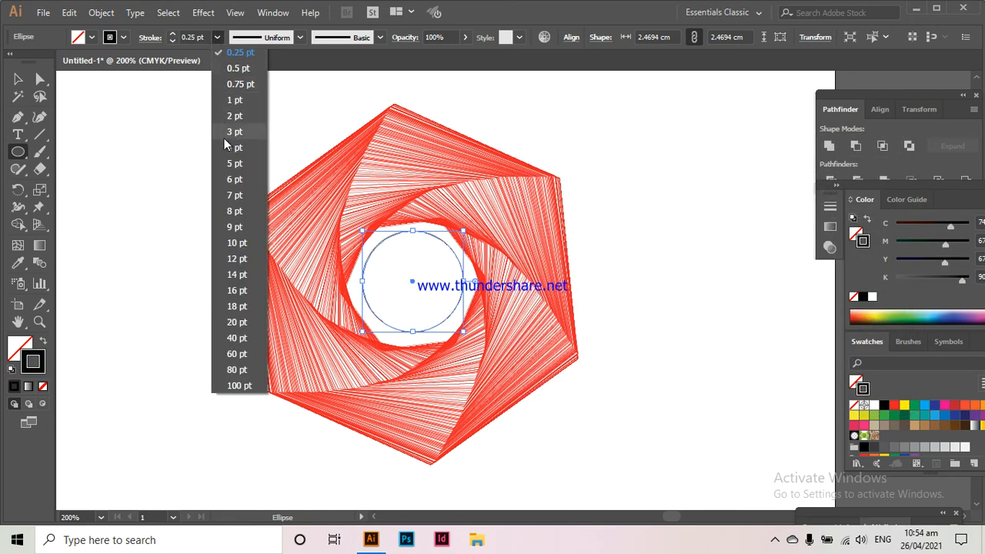
{"action": "left_click", "coordinate": [223, 176]}
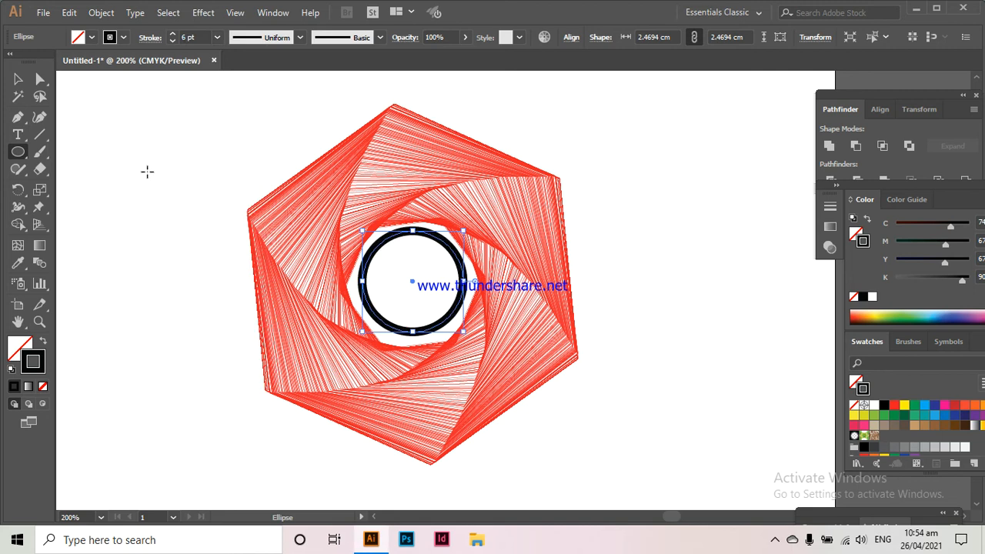
{"action": "left_click", "coordinate": [17, 79]}
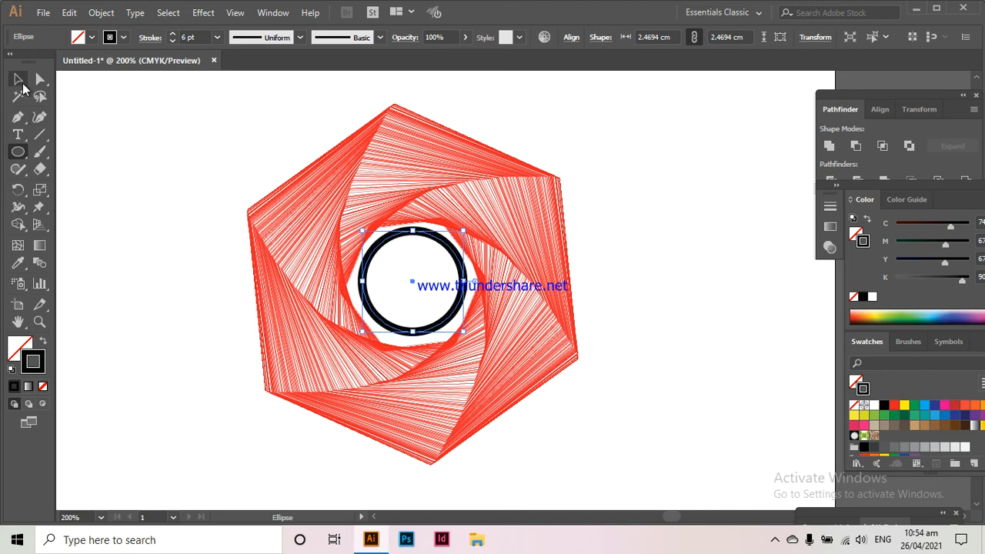
{"action": "left_click", "coordinate": [176, 150]}
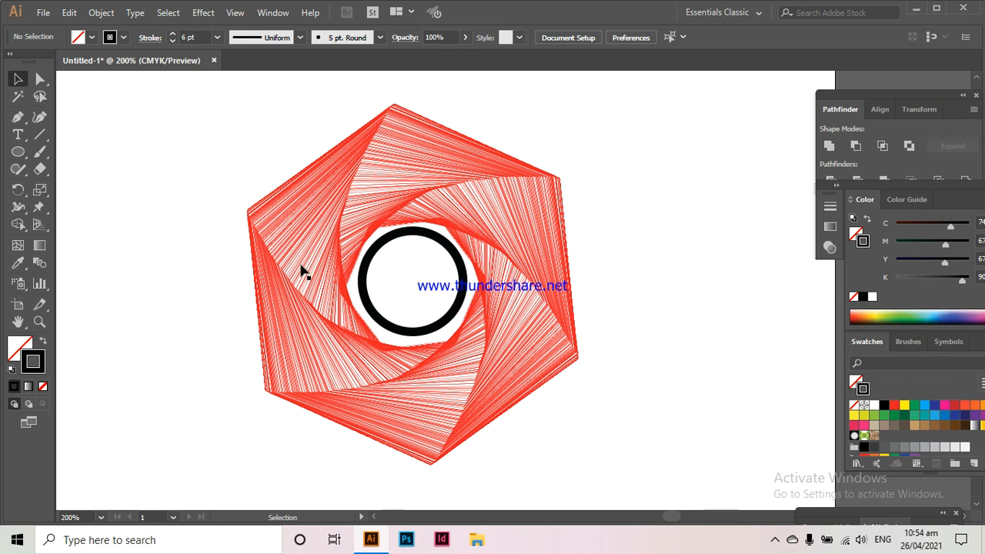
Delete the spiral pattern together with the circle in its centre.
{"action": "left_click", "coordinate": [18, 151]}
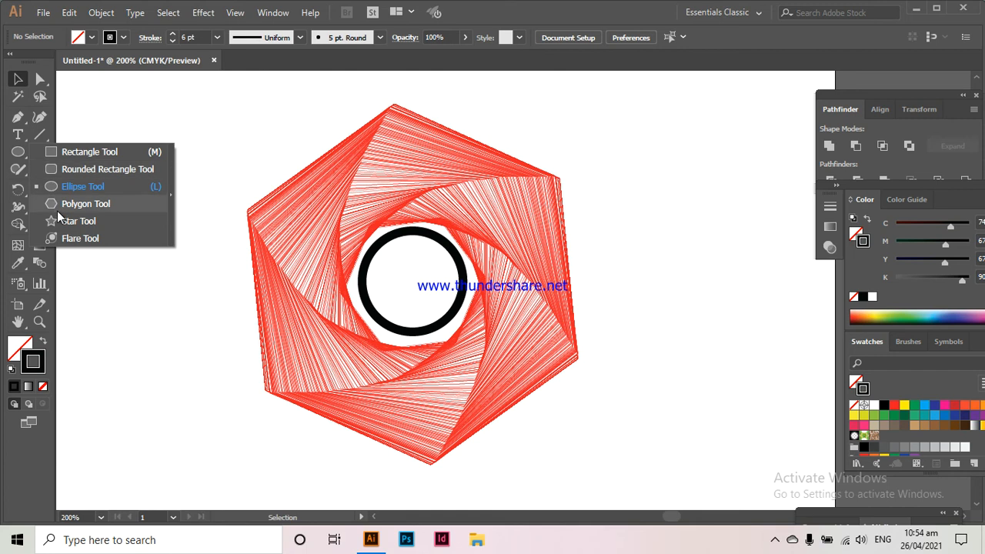
{"action": "left_click_drag", "start_coordinate": [193, 109], "coordinate": [485, 300]}
{"action": "key", "text": "Delete"}
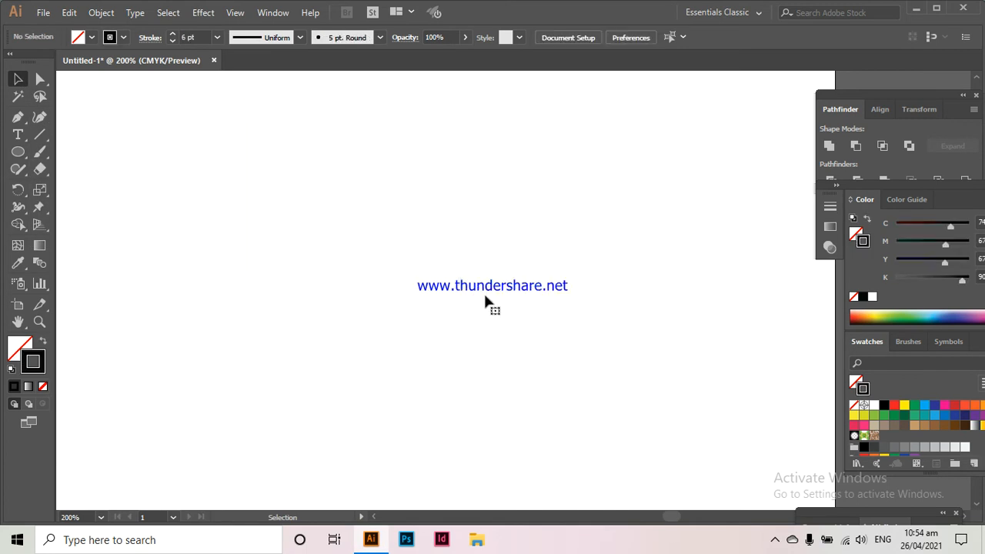
Draw a five-pointed star in the upper part of the artboard and set its stroke weight to 0.25 pt.
{"action": "left_click_drag", "start_coordinate": [23, 160], "coordinate": [63, 219]}
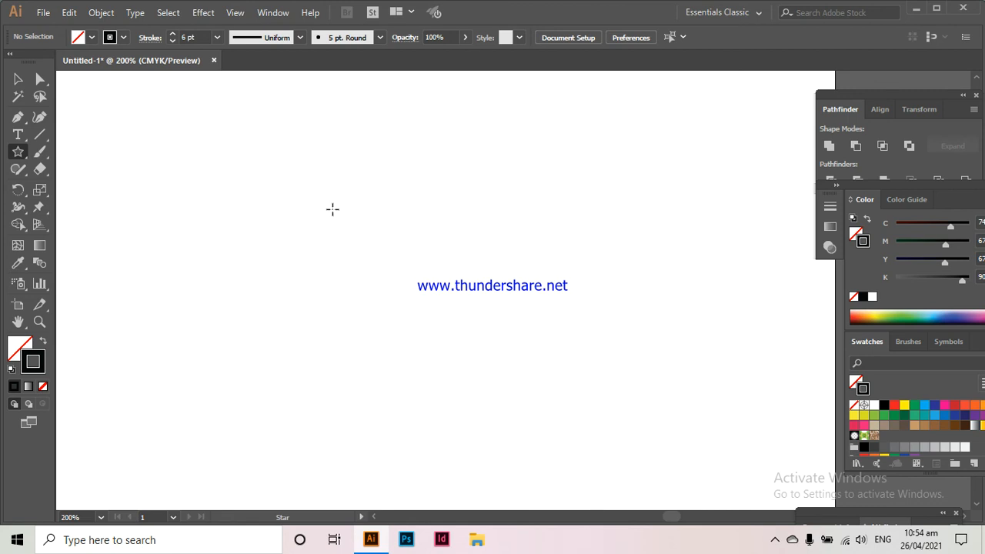
{"action": "left_click_drag", "start_coordinate": [321, 185], "coordinate": [362, 242]}
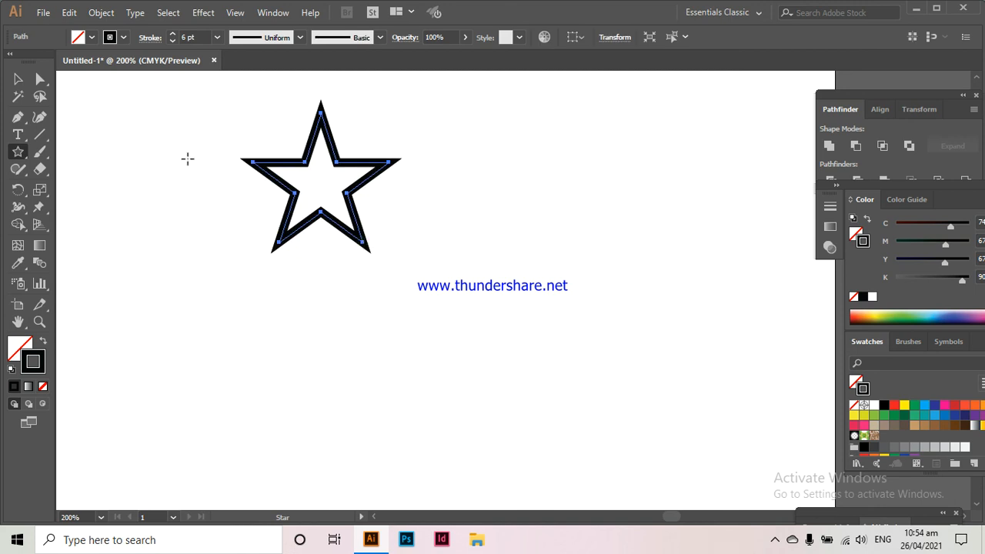
{"action": "left_click", "coordinate": [17, 78]}
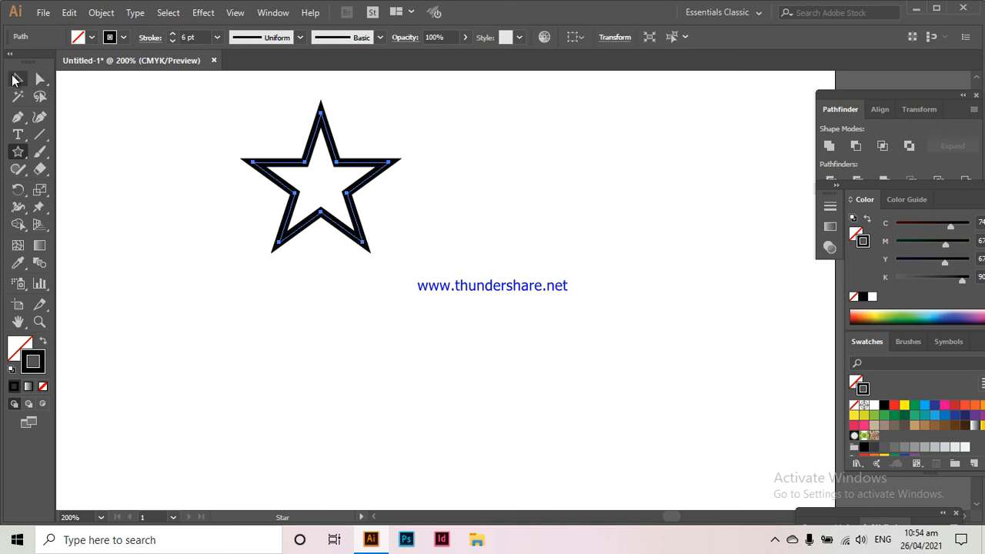
{"action": "left_click", "coordinate": [217, 38]}
{"action": "left_click", "coordinate": [224, 53]}
{"action": "left_click", "coordinate": [364, 180]}
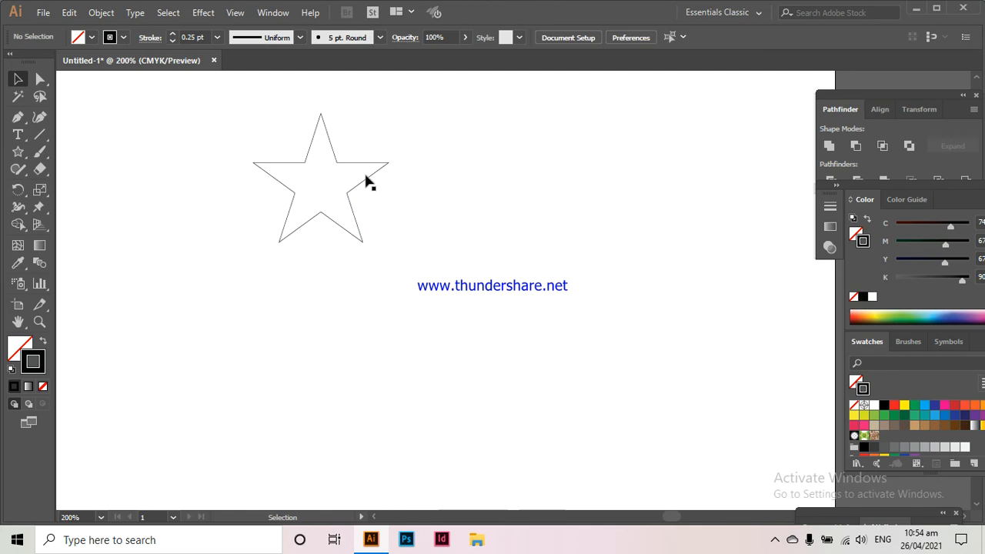
Change the star's stroke to dark blue with a weight of 7 pt and deselect it.
{"action": "left_click", "coordinate": [306, 161]}
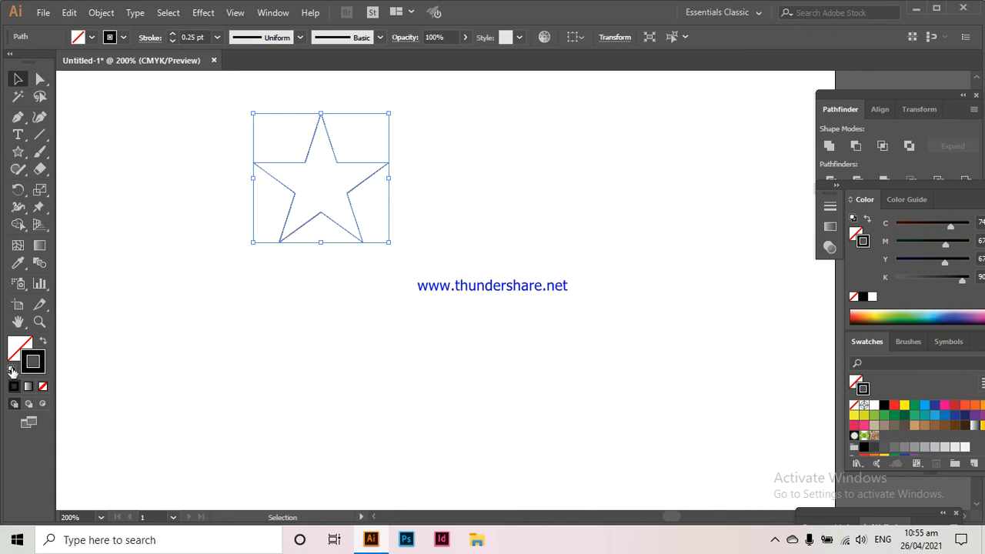
{"action": "double_click", "coordinate": [33, 356]}
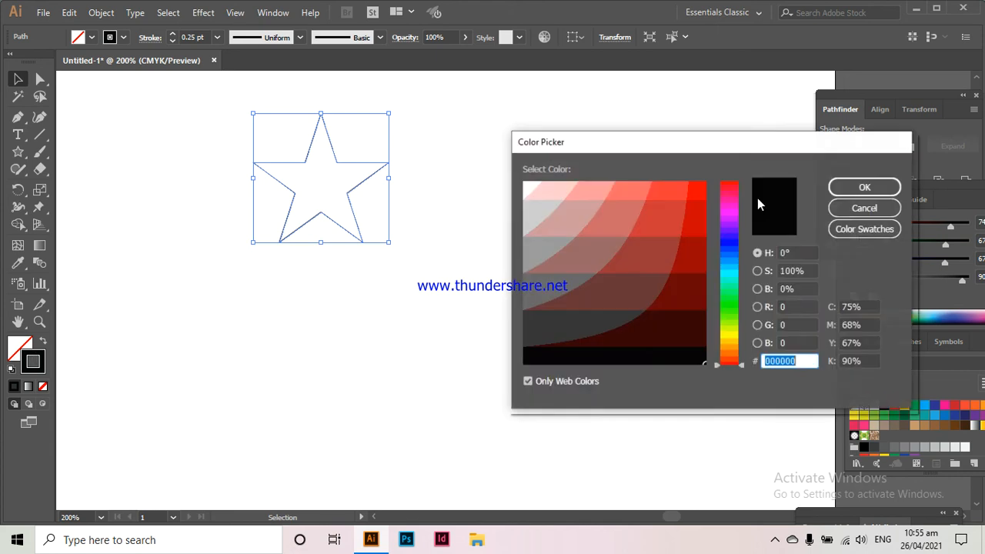
{"action": "left_click", "coordinate": [727, 243]}
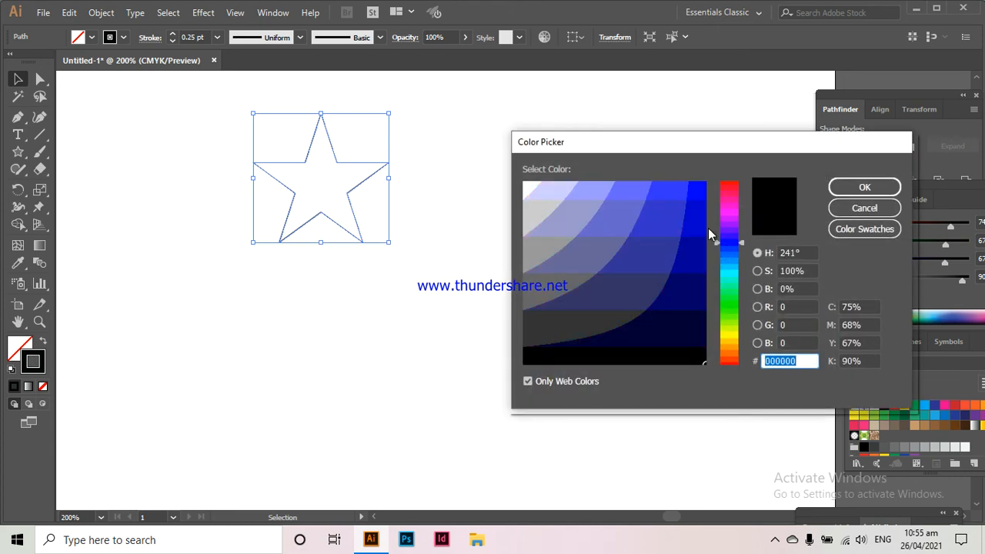
{"action": "left_click", "coordinate": [689, 302]}
{"action": "left_click", "coordinate": [862, 188]}
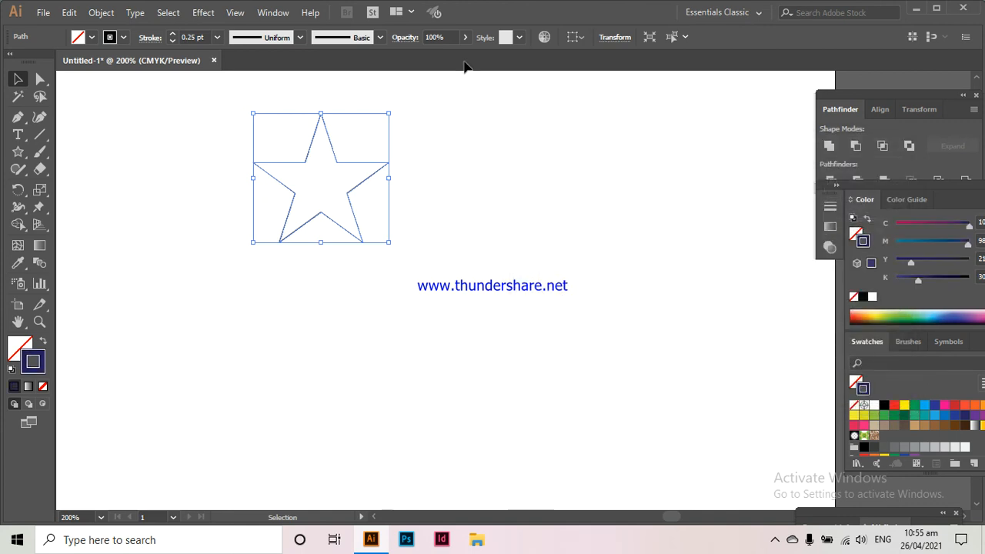
{"action": "left_click", "coordinate": [217, 37]}
{"action": "left_click", "coordinate": [235, 194]}
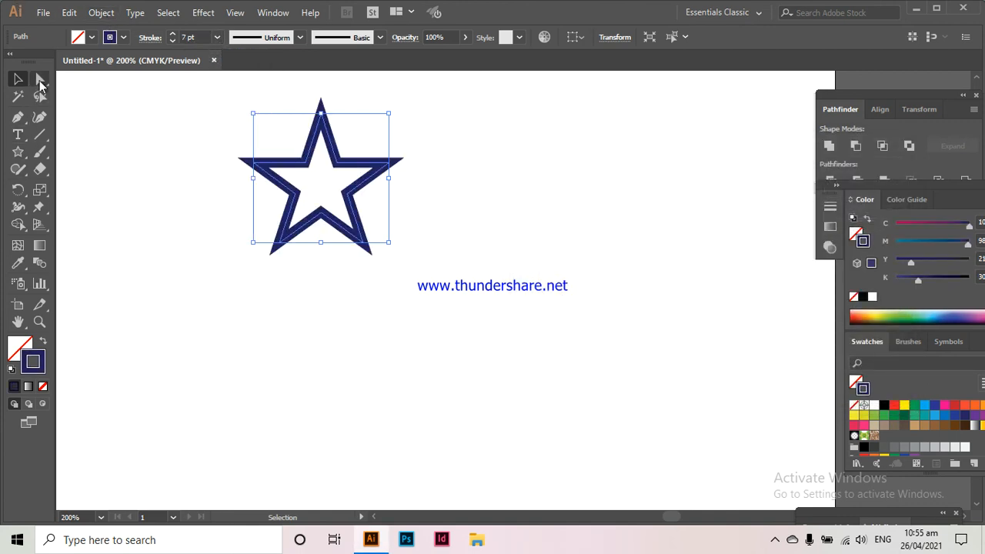
{"action": "left_click", "coordinate": [97, 127]}
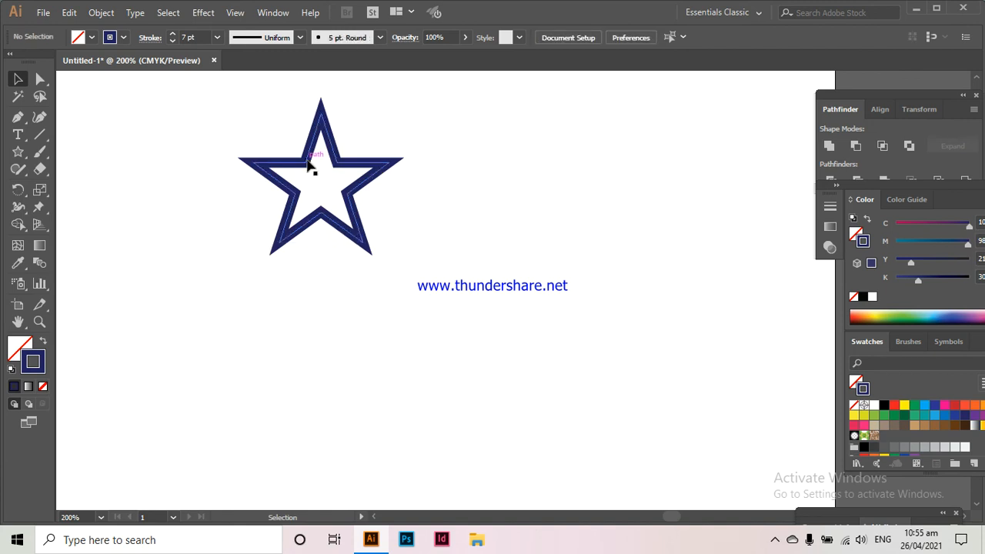
{"action": "left_click", "coordinate": [218, 37]}
{"action": "left_click", "coordinate": [212, 233]}
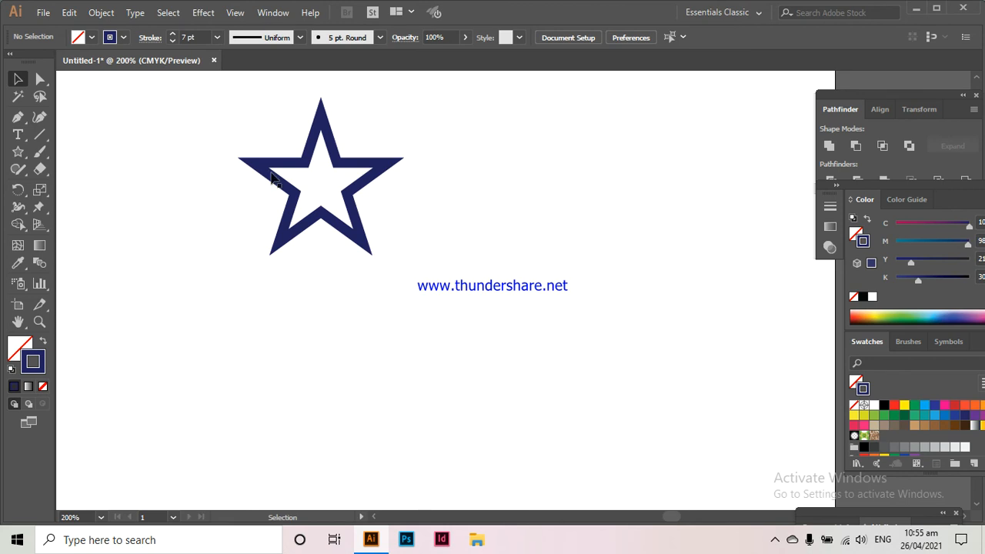
Reset the star to the default white fill and 1 pt black stroke.
{"action": "left_click", "coordinate": [286, 204]}
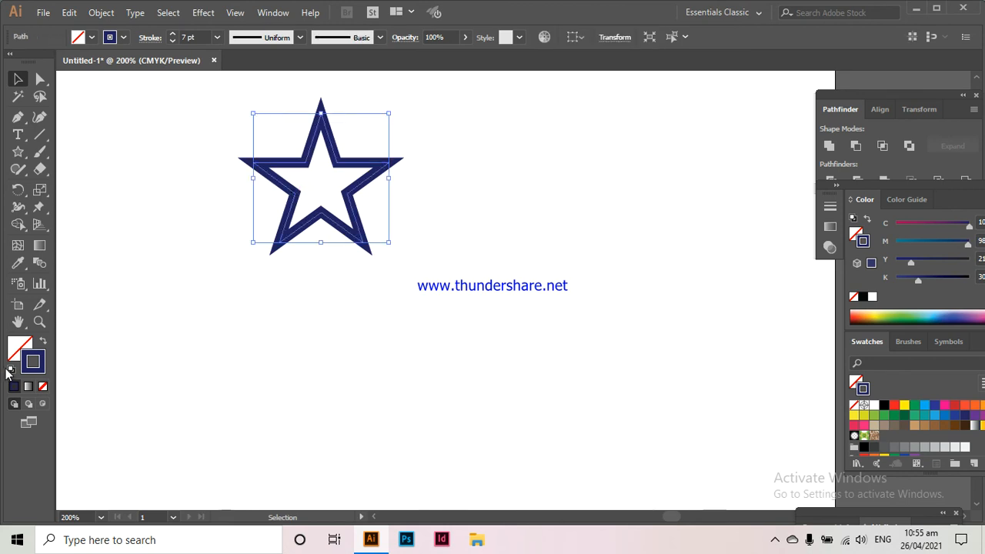
{"action": "left_click", "coordinate": [10, 369]}
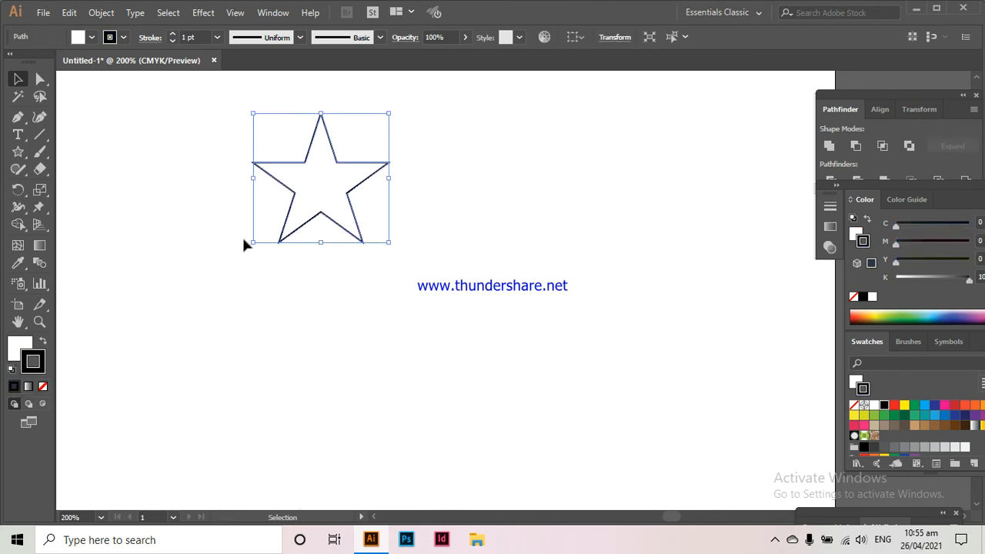
Fill the star with red (cc0000) and deselect it.
{"action": "left_click", "coordinate": [15, 353]}
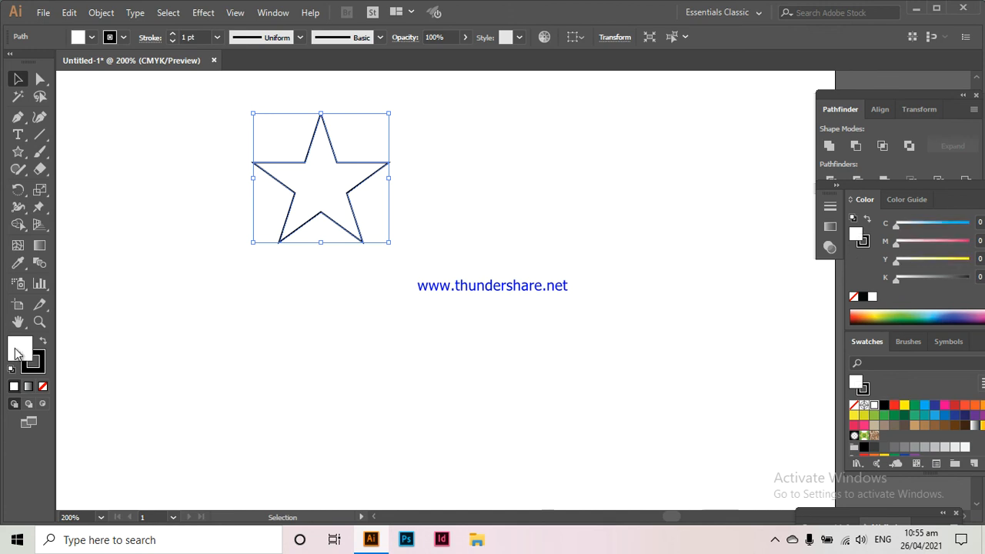
{"action": "double_click", "coordinate": [15, 353]}
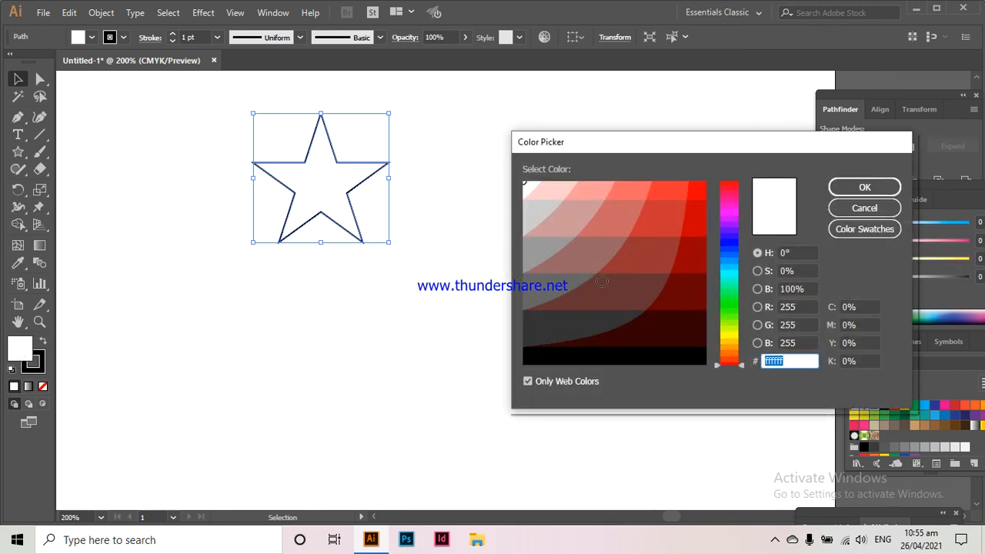
{"action": "left_click", "coordinate": [684, 220]}
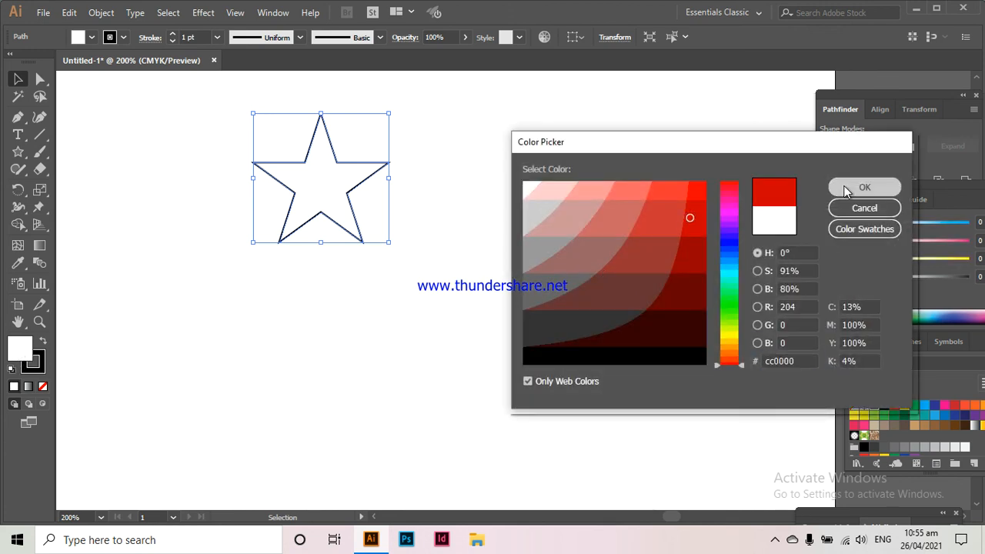
{"action": "left_click", "coordinate": [864, 187]}
{"action": "left_click", "coordinate": [410, 227]}
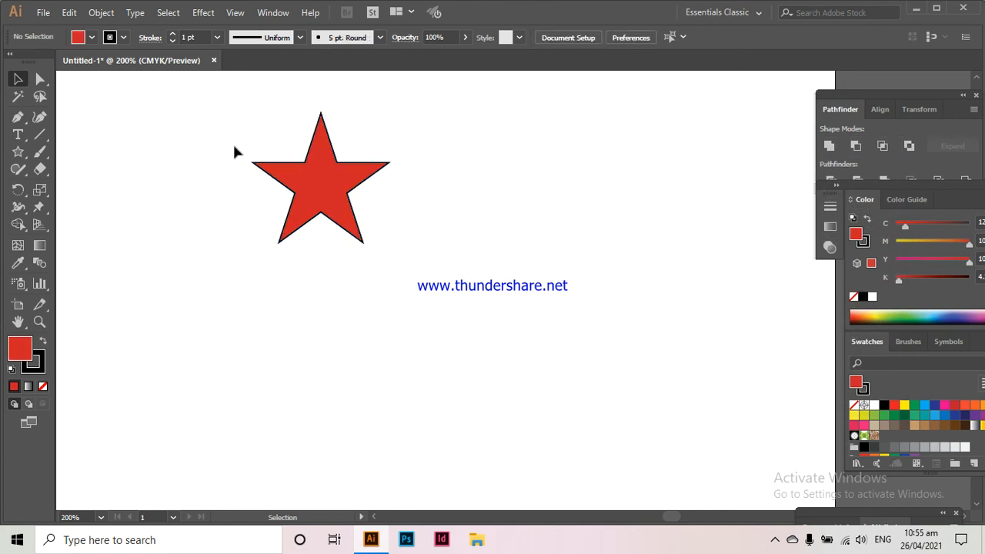
Delete the red star from the artboard.
{"action": "left_click_drag", "start_coordinate": [248, 123], "coordinate": [412, 312]}
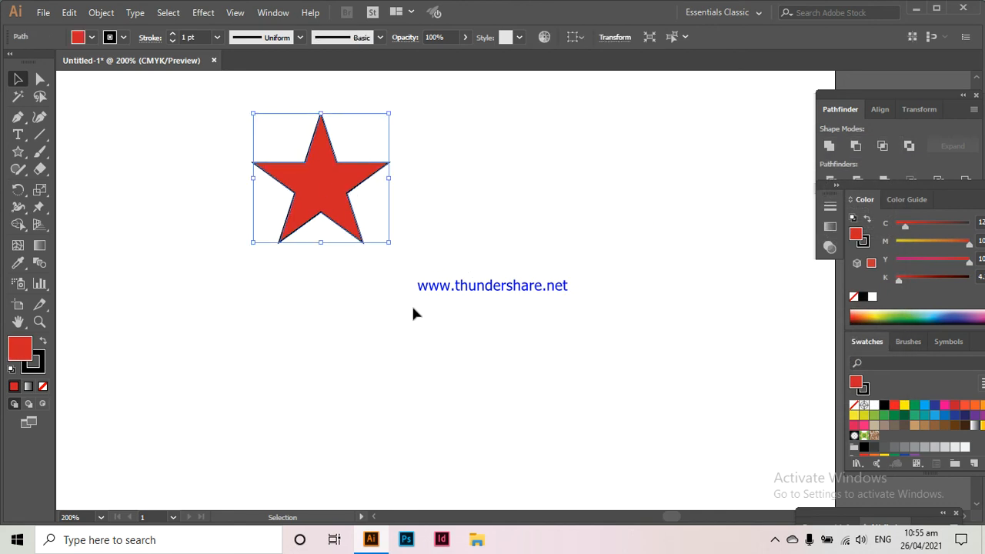
{"action": "key", "text": "Delete"}
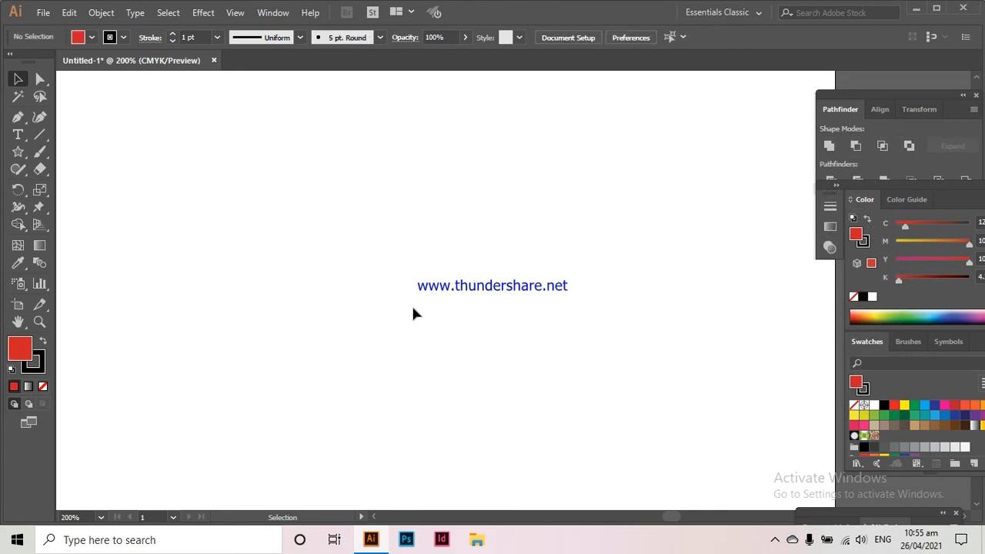
Try drawing a small tilted star in the artboard's upper-left area with the Star tool, and undo it.
{"action": "left_click", "coordinate": [19, 153]}
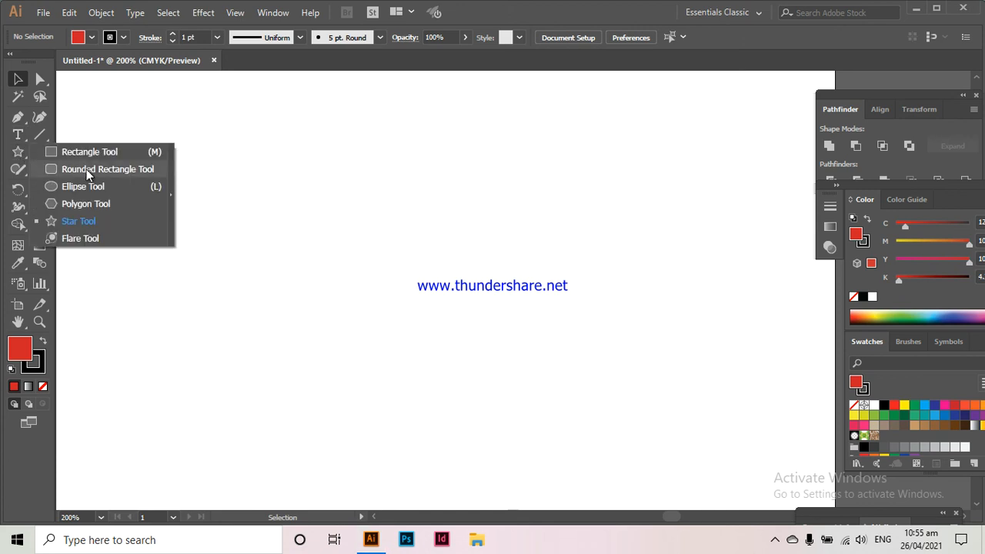
{"action": "left_click", "coordinate": [93, 221]}
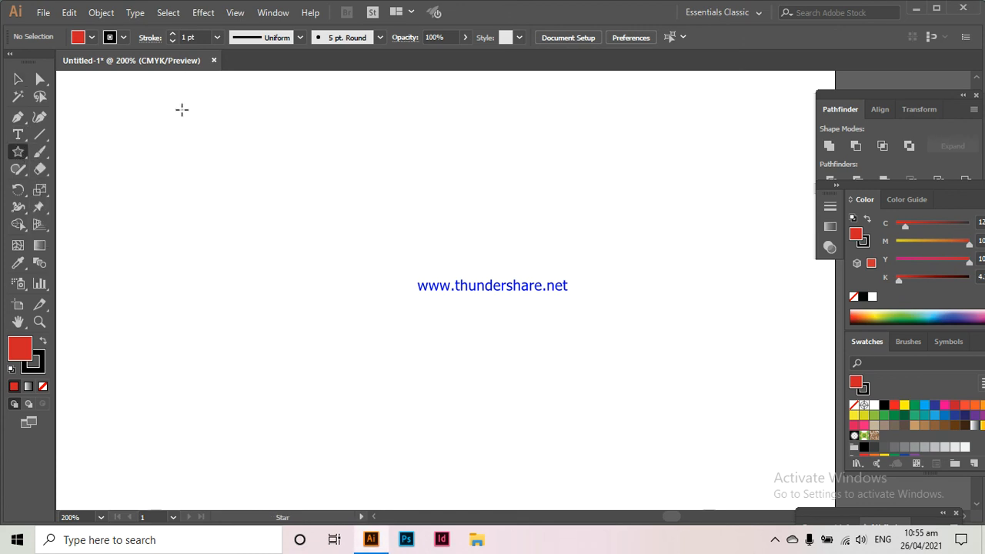
{"action": "left_click_drag", "start_coordinate": [187, 134], "coordinate": [202, 169]}
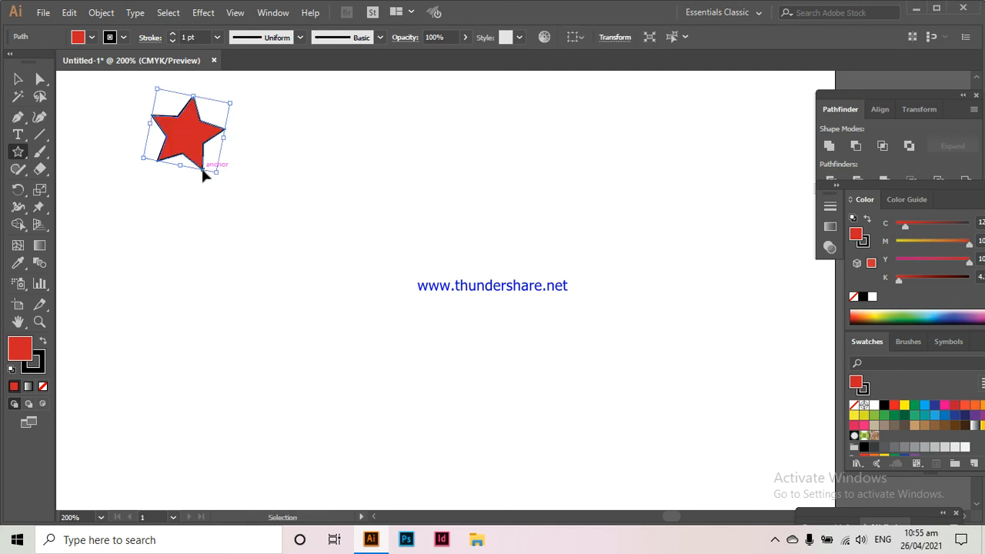
{"action": "key", "text": "ctrl+z"}
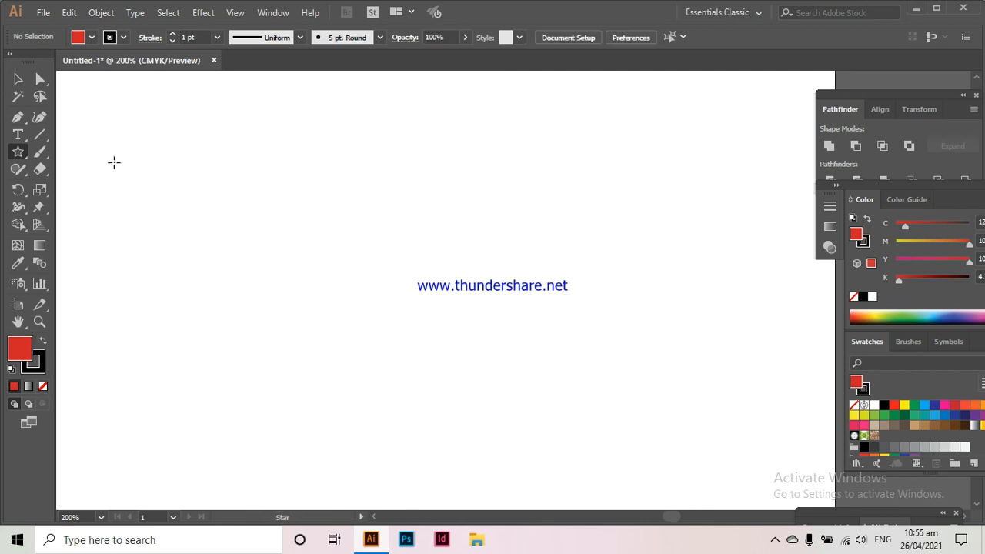
Draw a spiral pattern of many rotated, growing five-pointed stars with no fill and a 0.25 pt black stroke.
{"action": "left_click", "coordinate": [43, 385]}
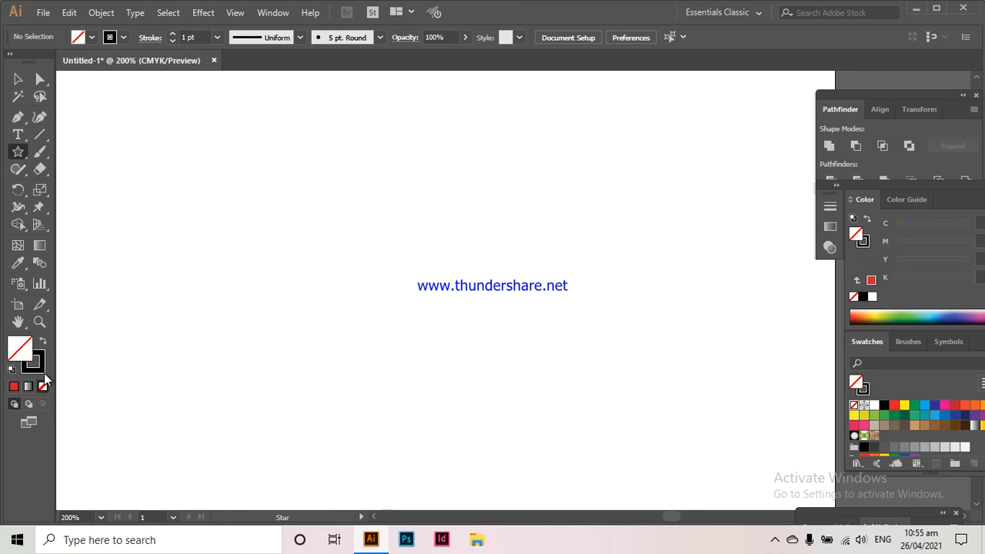
{"action": "left_click", "coordinate": [42, 371]}
{"action": "left_click", "coordinate": [215, 38]}
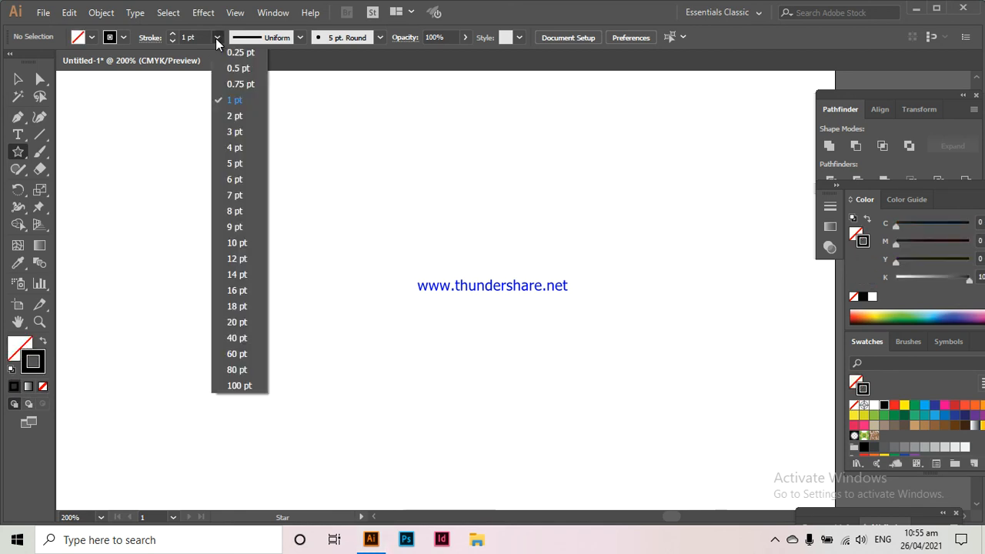
{"action": "left_click", "coordinate": [220, 51]}
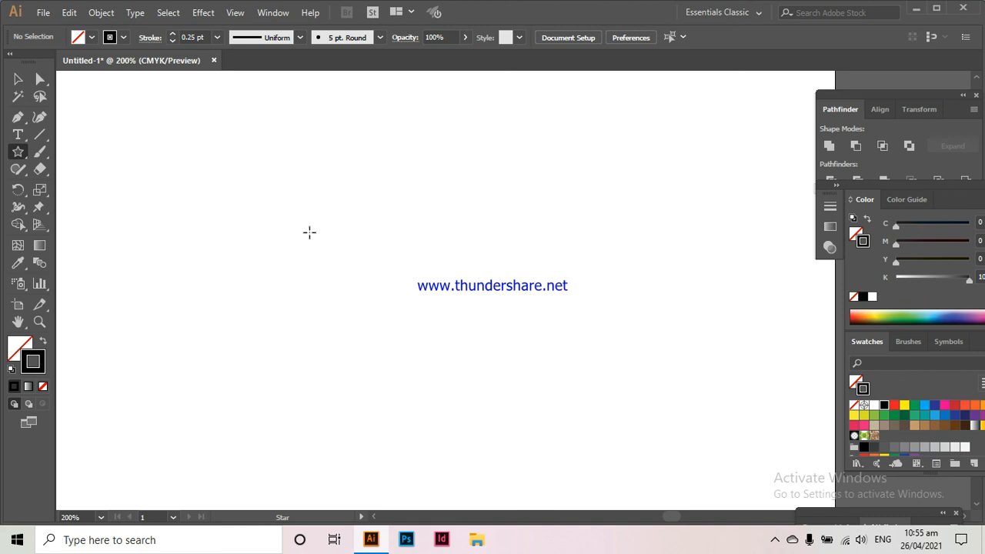
{"action": "left_click_drag", "start_coordinate": [295, 186], "coordinate": [319, 238]}
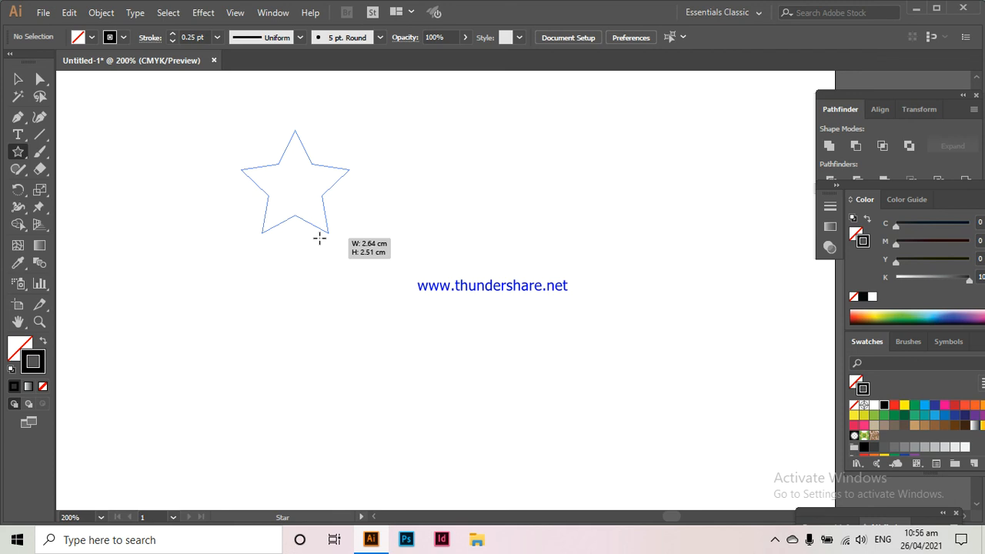
{"action": "mouse_move", "coordinate": [319, 239]}
{"action": "left_mouse_down"}
{"action": "mouse_move", "coordinate": [258, 267]}
{"action": "mouse_move", "coordinate": [175, 273]}
{"action": "left_mouse_up"}
{"action": "left_click", "coordinate": [19, 77]}
{"action": "left_click", "coordinate": [137, 192]}
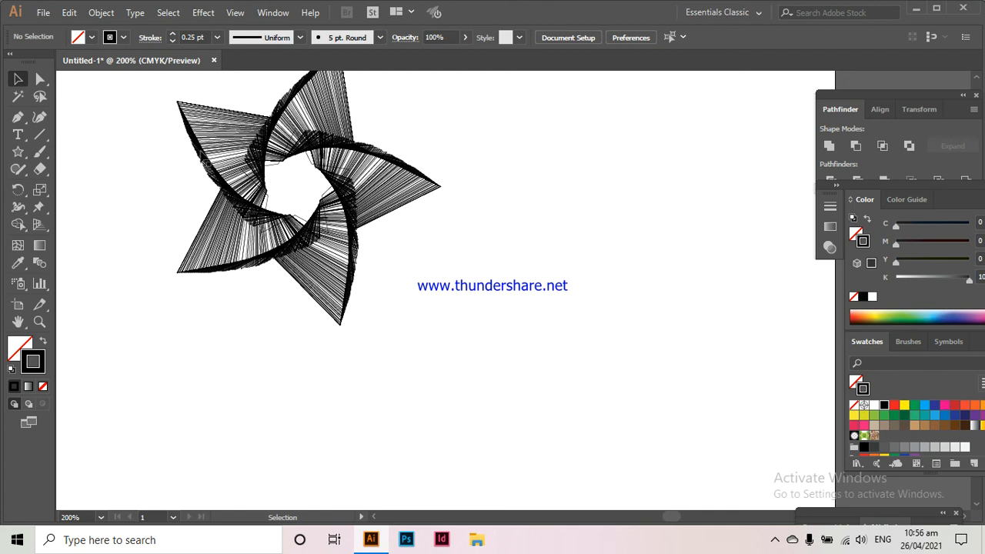
Group all the star outlines and move the group down and slightly right so it sits fully on the artboard.
{"action": "mouse_move", "coordinate": [115, 63]}
{"action": "left_mouse_down"}
{"action": "mouse_move", "coordinate": [315, 207]}
{"action": "mouse_move", "coordinate": [145, 107]}
{"action": "mouse_move", "coordinate": [114, 65]}
{"action": "left_mouse_up"}
{"action": "key", "text": "ctrl+a"}
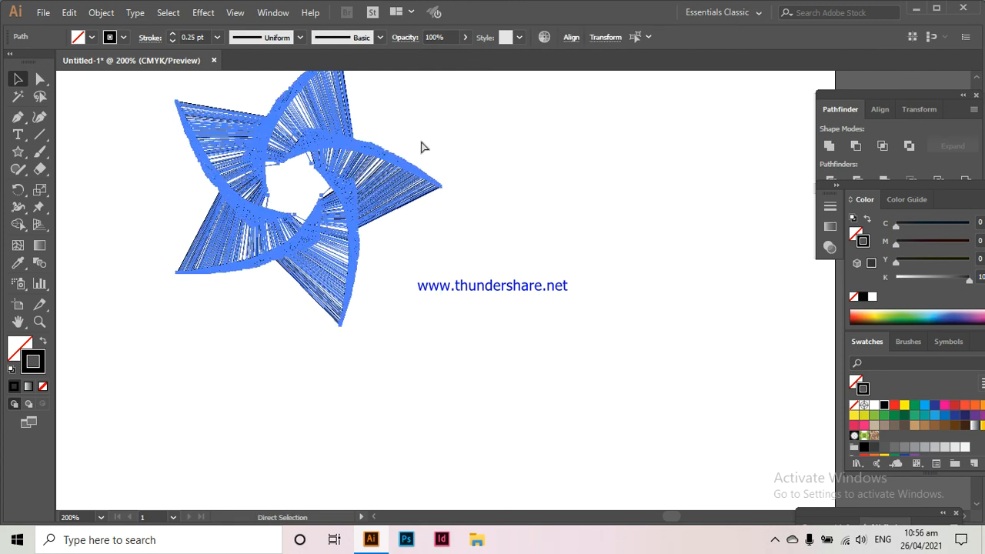
{"action": "key", "text": "ctrl+g"}
{"action": "left_click", "coordinate": [476, 152]}
{"action": "mouse_move", "coordinate": [355, 164]}
{"action": "left_mouse_down"}
{"action": "mouse_move", "coordinate": [388, 239]}
{"action": "mouse_move", "coordinate": [563, 233]}
{"action": "left_mouse_up"}
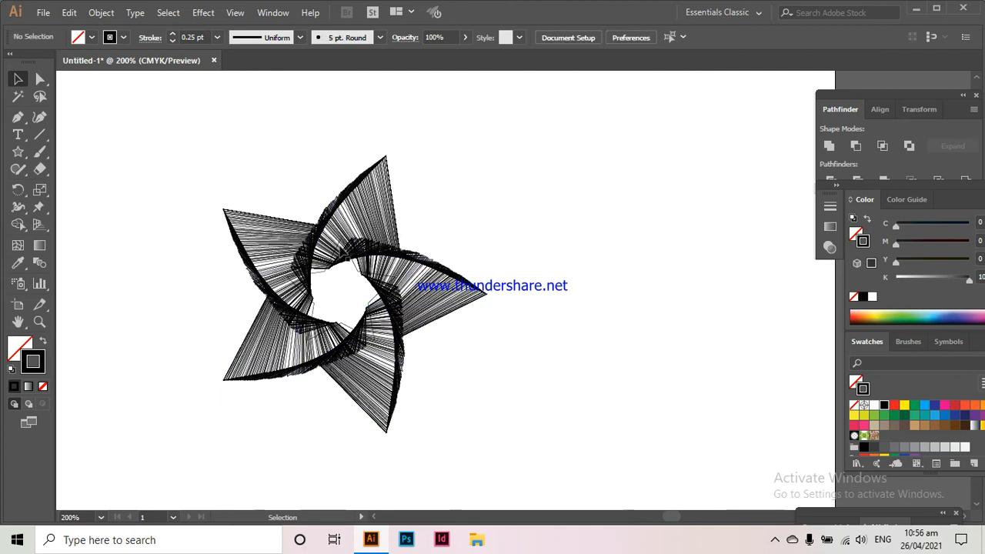
{"action": "left_click_drag", "start_coordinate": [346, 246], "coordinate": [346, 248]}
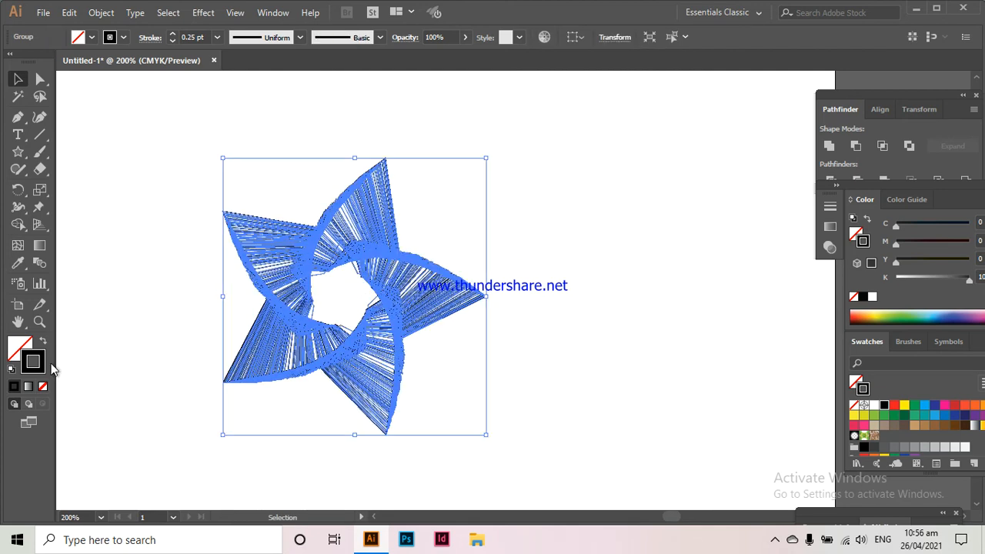
Recolour the star pattern's stroke to bright yellow and deselect it.
{"action": "double_click", "coordinate": [23, 363]}
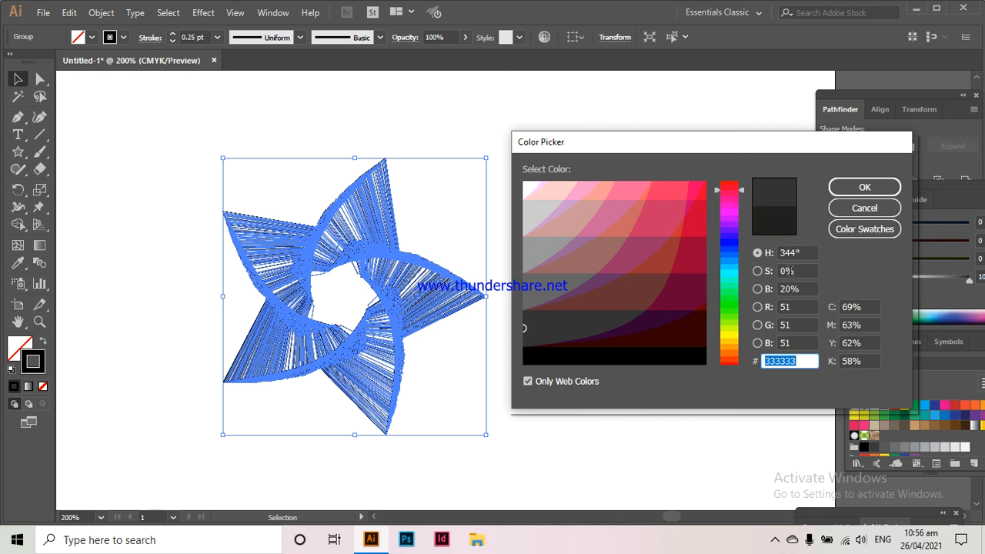
{"action": "left_click", "coordinate": [727, 335]}
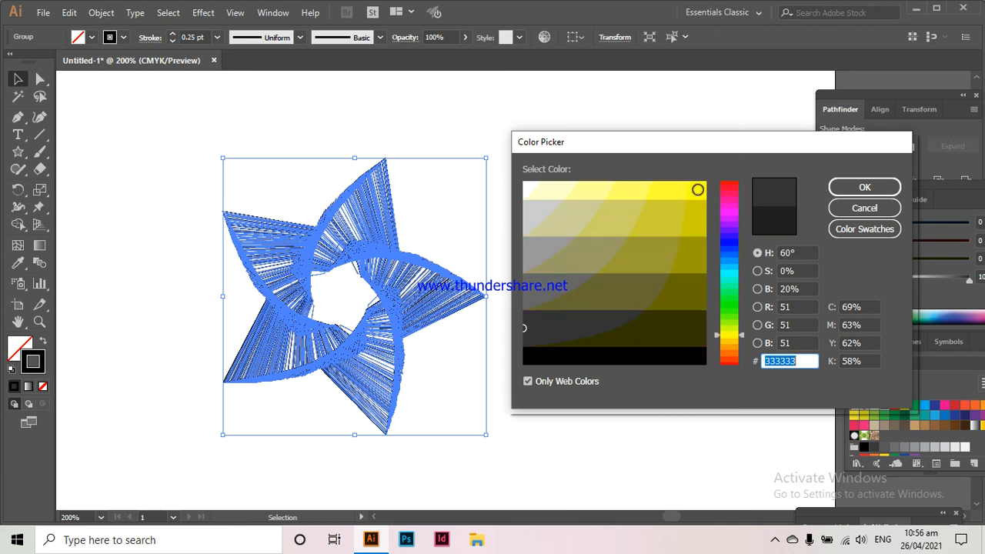
{"action": "left_click", "coordinate": [696, 189]}
{"action": "left_click", "coordinate": [860, 188]}
{"action": "left_click", "coordinate": [583, 222]}
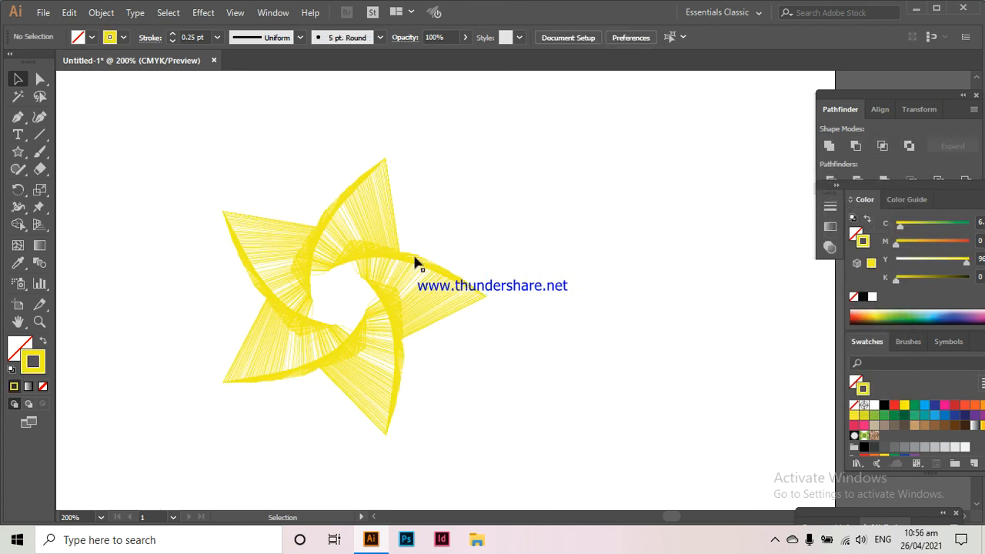
{"action": "left_click", "coordinate": [326, 243]}
{"action": "left_click", "coordinate": [604, 233]}
Try to change the stroke colour to magenta (ff00ff) without selecting the star pattern.
{"action": "double_click", "coordinate": [35, 361]}
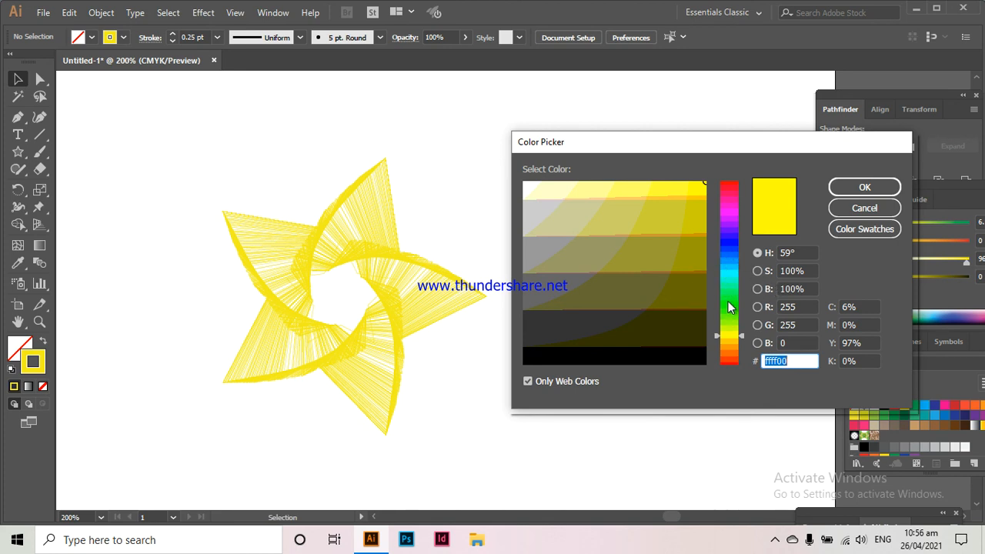
{"action": "left_click", "coordinate": [730, 217]}
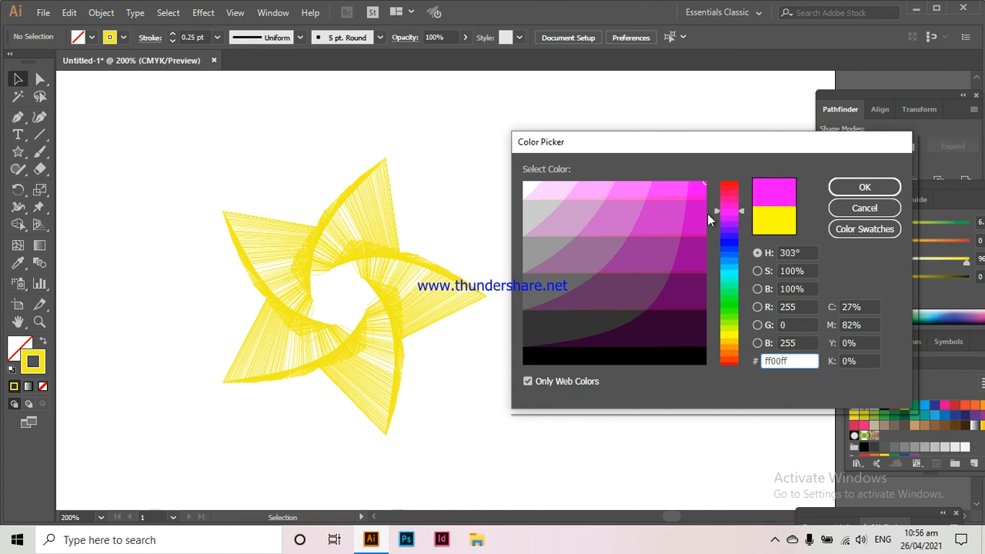
{"action": "left_click", "coordinate": [864, 187]}
Select the star pattern, recolour its stroke to purple (cc00ff) and deselect it.
{"action": "left_click_drag", "start_coordinate": [455, 207], "coordinate": [182, 254]}
{"action": "double_click", "coordinate": [33, 361]}
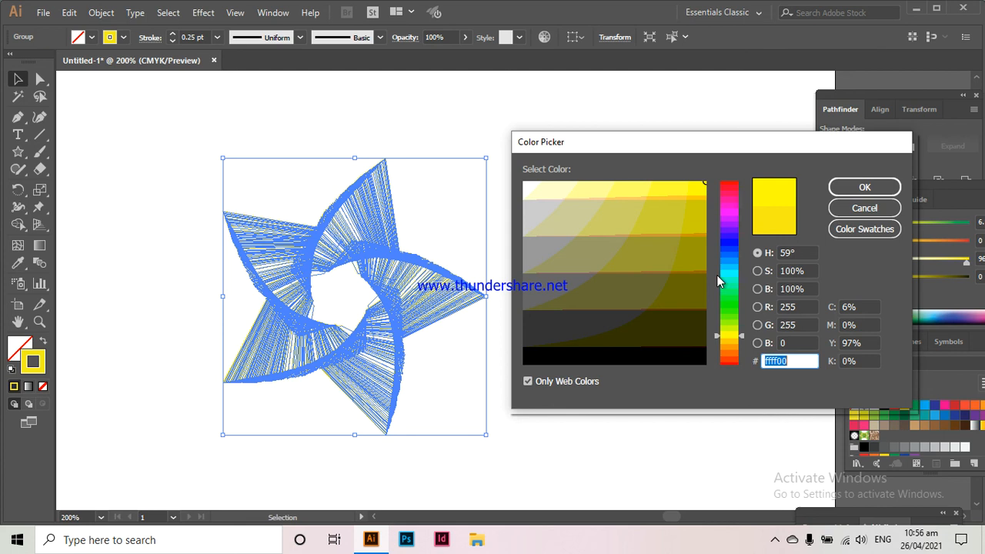
{"action": "left_click", "coordinate": [728, 222]}
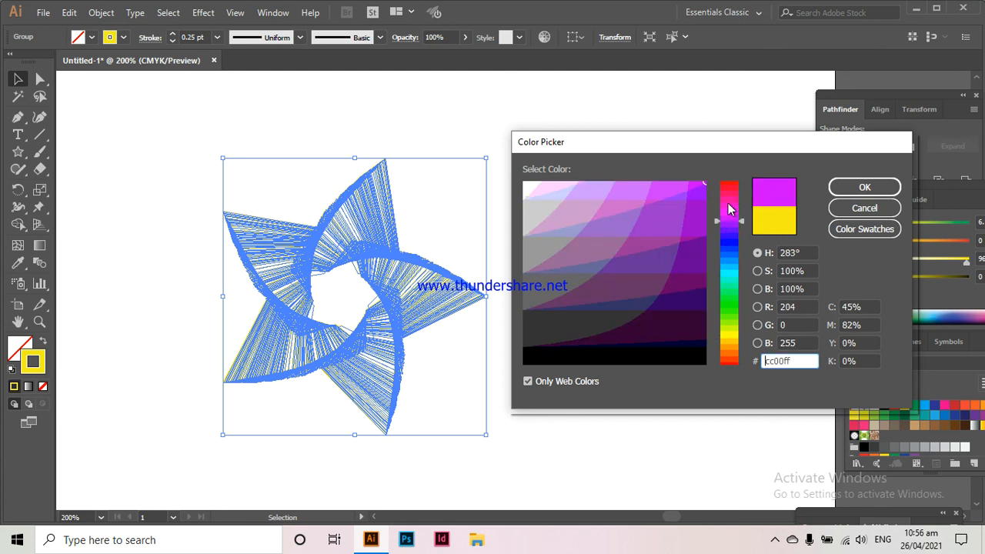
{"action": "left_click", "coordinate": [874, 190]}
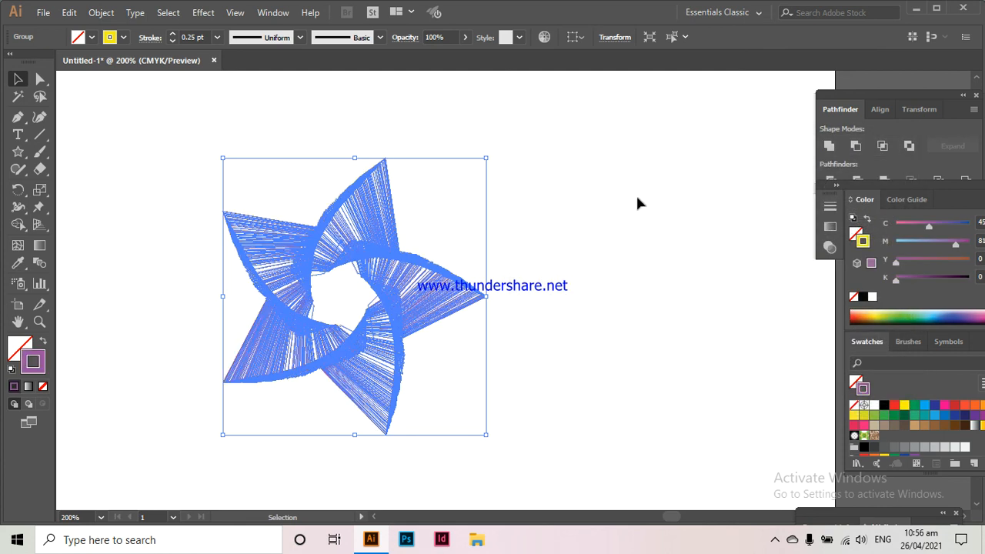
{"action": "left_click", "coordinate": [588, 208]}
Examine the purple star pattern's overlapping lines and its open centre up close.
{"action": "scroll", "coordinate": [366, 307], "scroll_direction": "up", "scroll_amount": 2}
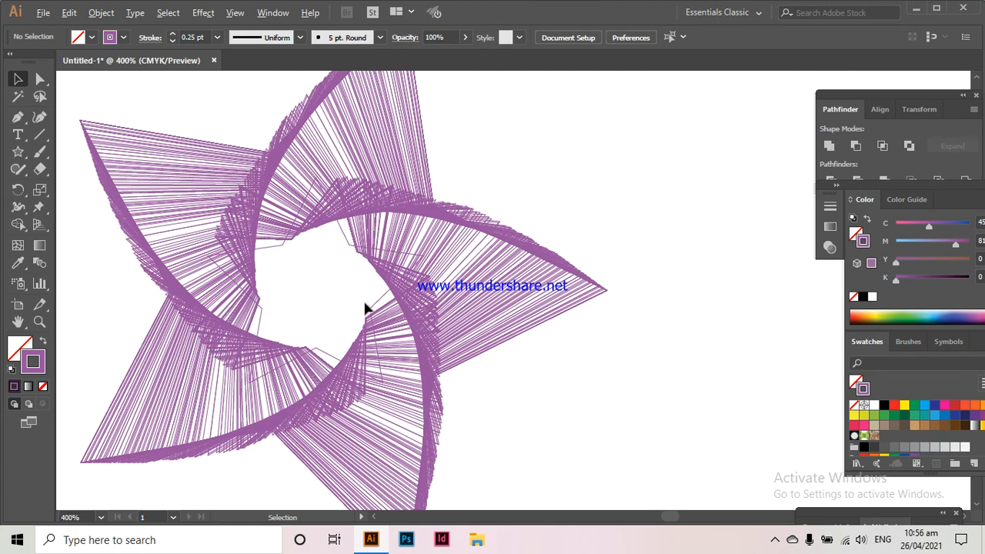
{"action": "scroll", "coordinate": [331, 283], "scroll_direction": "up", "scroll_amount": 1}
{"action": "scroll", "coordinate": [331, 282], "scroll_direction": "down", "scroll_amount": 1}
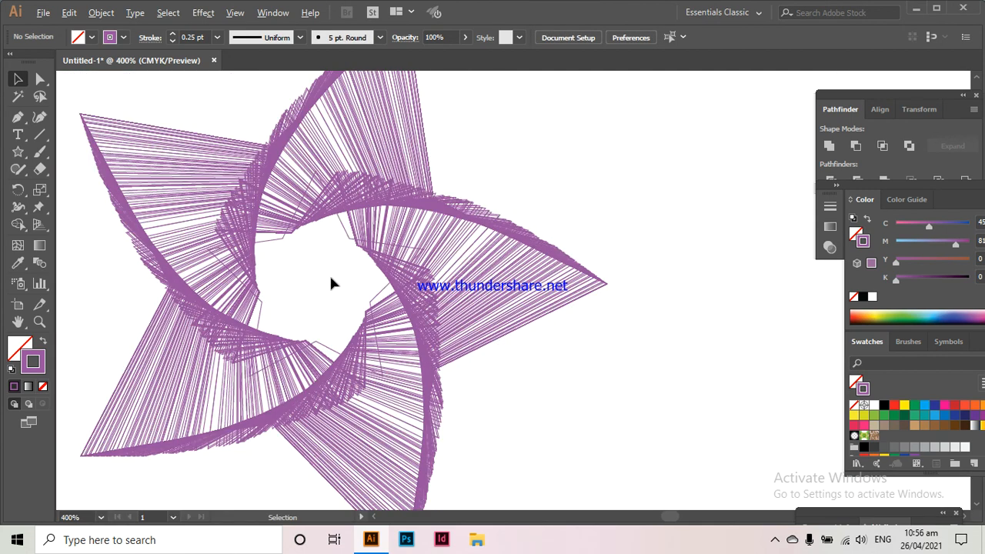
{"action": "left_click_drag", "start_coordinate": [191, 188], "coordinate": [250, 202]}
{"action": "scroll", "coordinate": [250, 203], "scroll_direction": "down", "scroll_amount": 1}
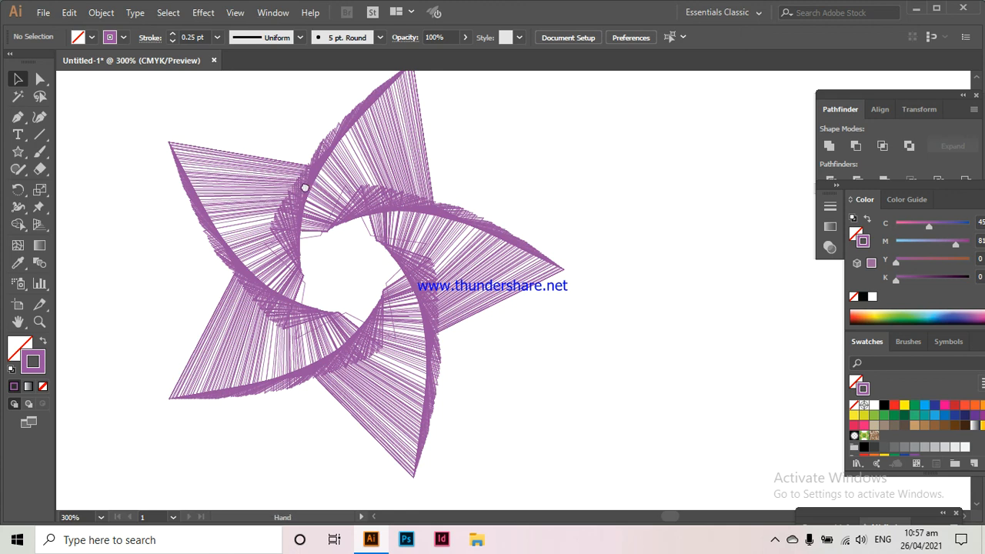
{"action": "scroll", "coordinate": [251, 210], "scroll_direction": "up", "scroll_amount": 1}
{"action": "left_click_drag", "start_coordinate": [488, 159], "coordinate": [371, 291]}
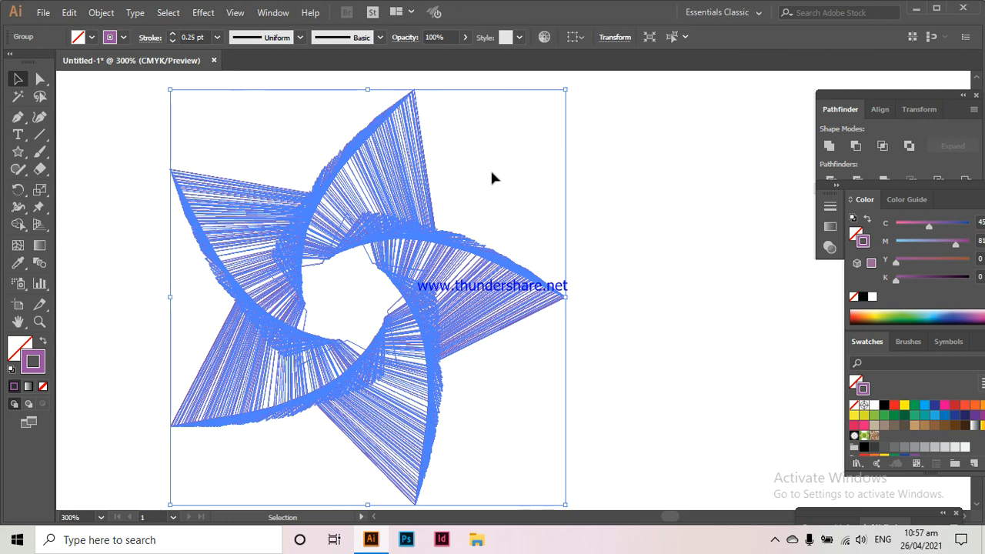
{"action": "scroll", "coordinate": [466, 174], "scroll_direction": "down", "scroll_amount": 1}
{"action": "key", "text": "space"}
{"action": "left_click_drag", "start_coordinate": [241, 190], "coordinate": [235, 199]}
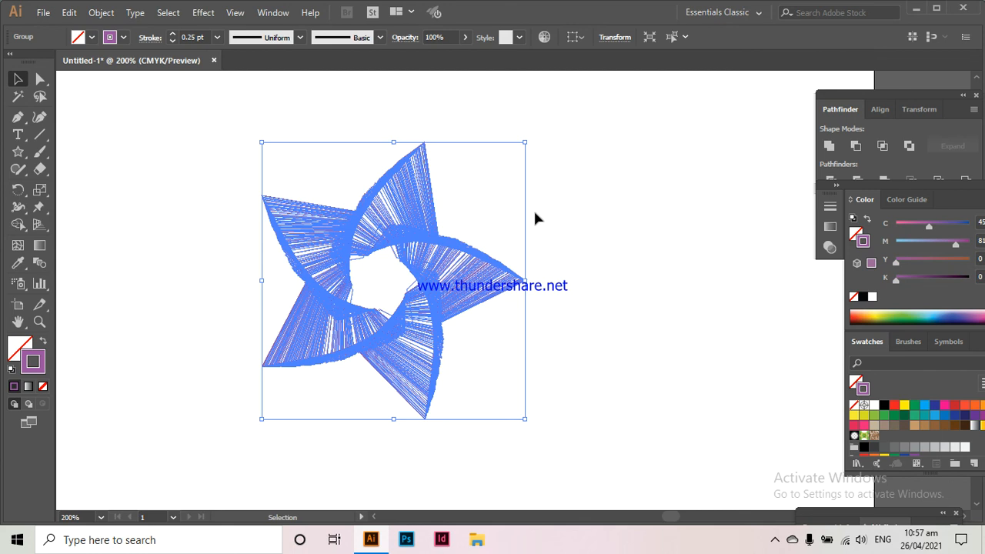
{"action": "left_click", "coordinate": [587, 212]}
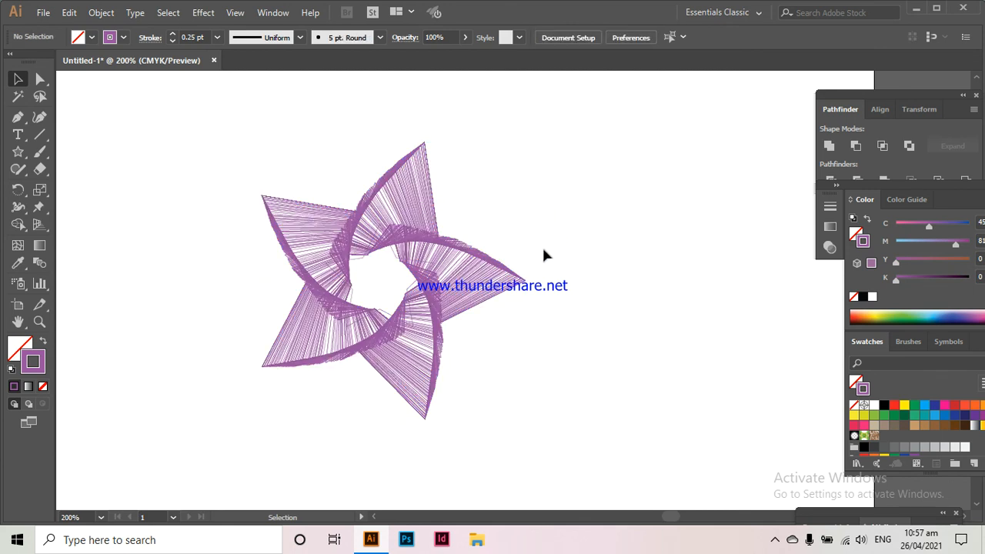
{"action": "left_click_drag", "start_coordinate": [328, 177], "coordinate": [416, 279]}
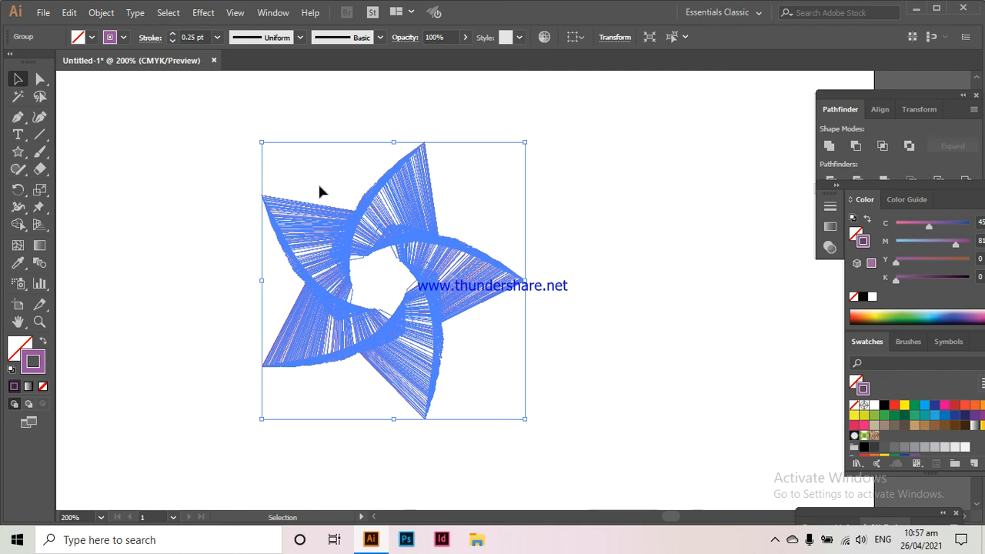
{"action": "left_click_drag", "start_coordinate": [208, 132], "coordinate": [354, 293]}
{"action": "left_click", "coordinate": [175, 154]}
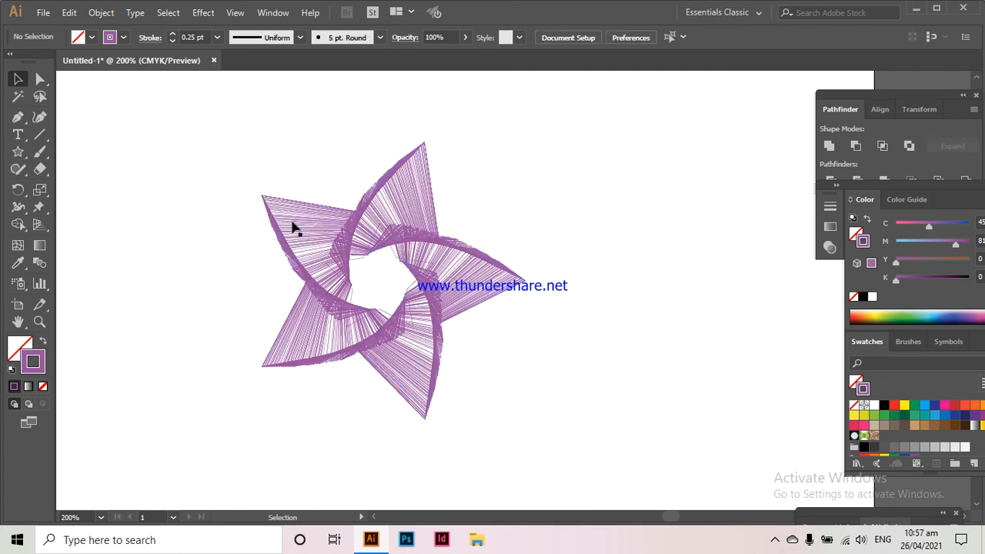
{"action": "left_click_drag", "start_coordinate": [17, 154], "coordinate": [77, 243]}
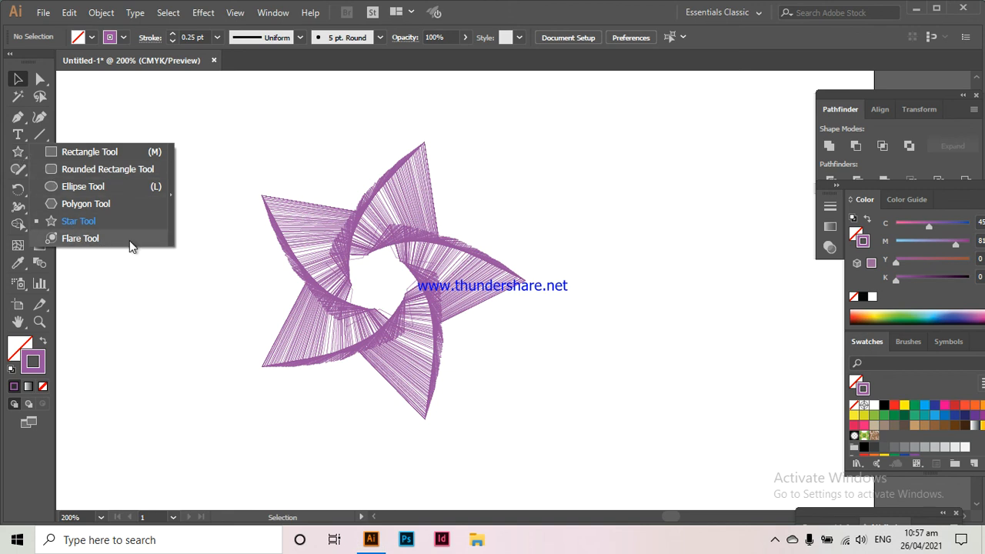
{"action": "left_click", "coordinate": [330, 224]}
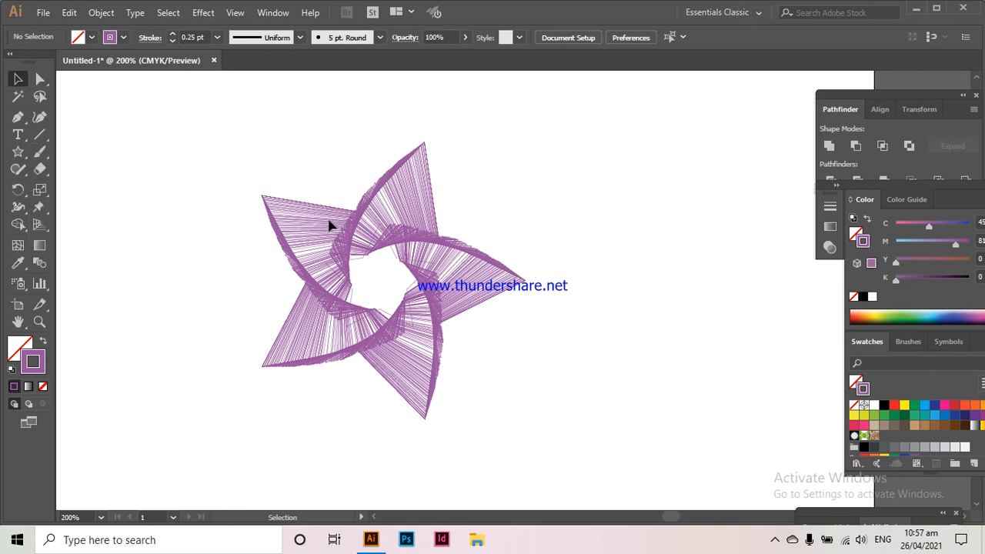
{"action": "left_click", "coordinate": [229, 193]}
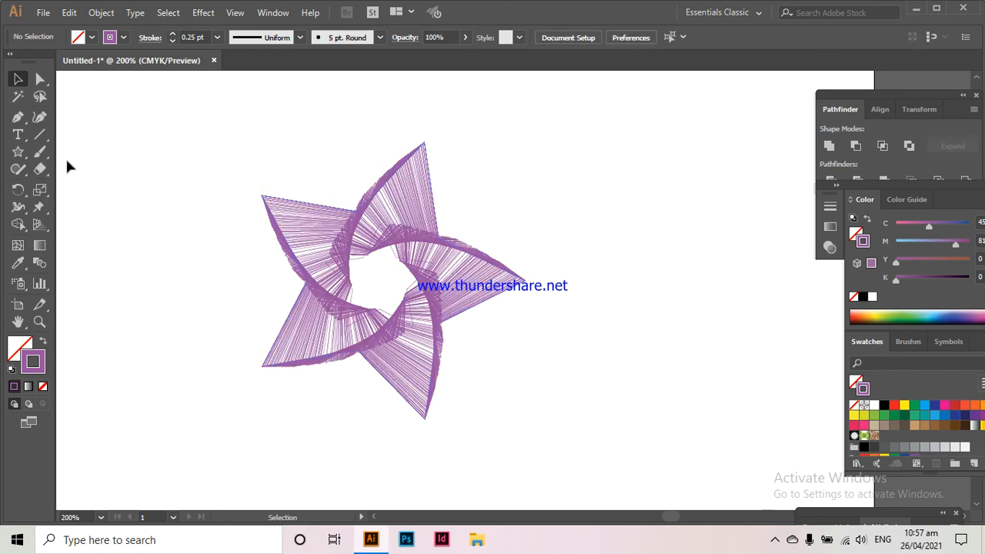
{"action": "left_click", "coordinate": [329, 245]}
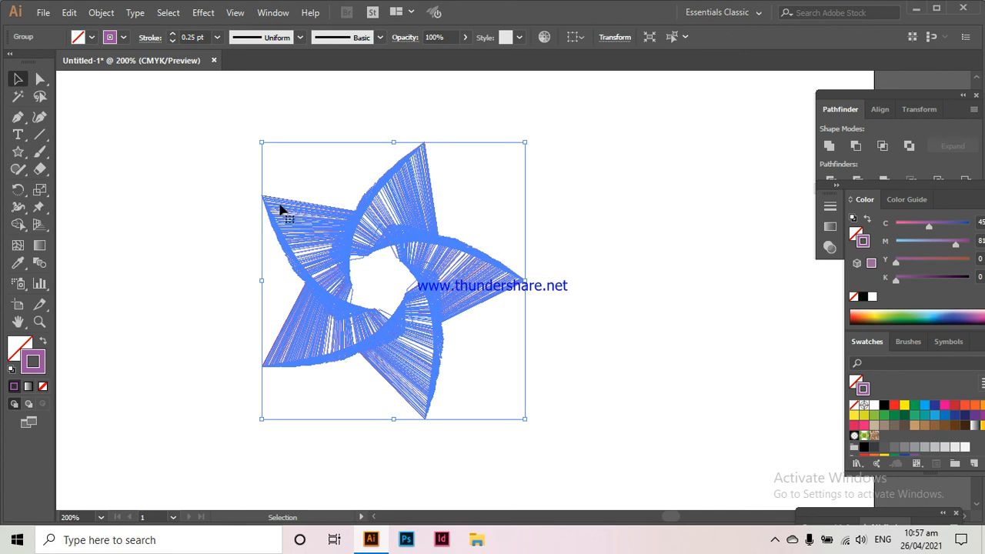
{"action": "left_click_drag", "start_coordinate": [227, 147], "coordinate": [362, 275]}
{"action": "left_click", "coordinate": [588, 183]}
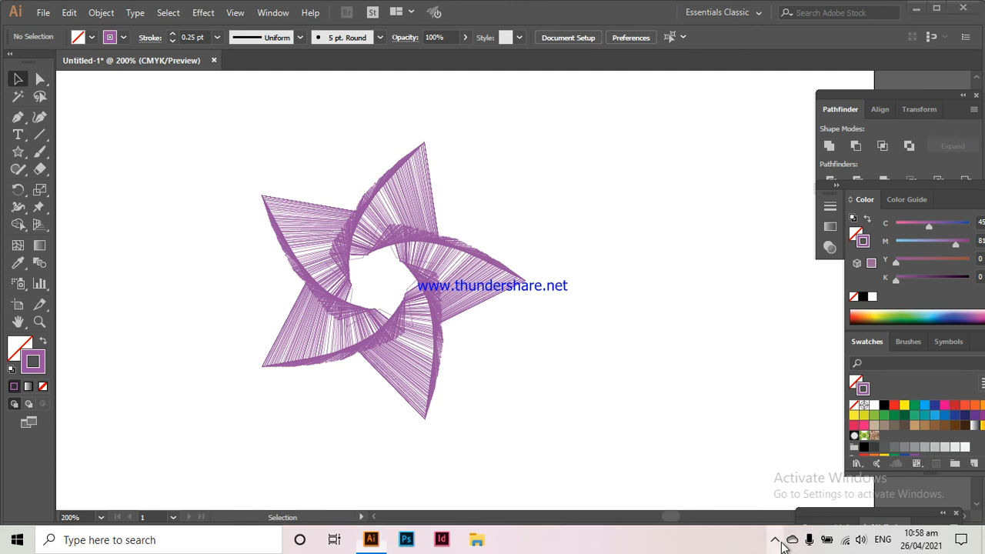
{"action": "left_click", "coordinate": [774, 539]}
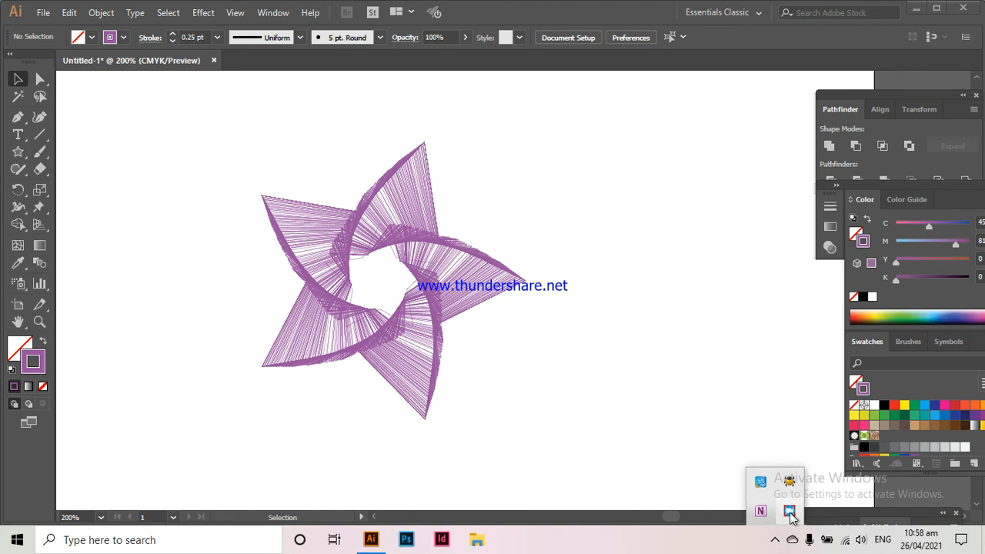